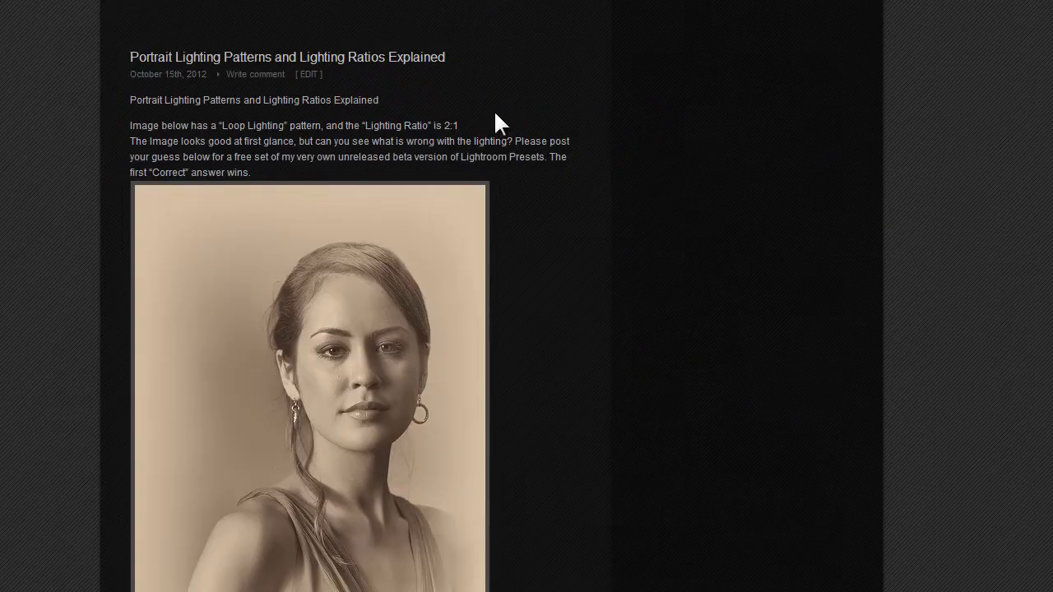
- Look over the blog post on portrait lighting patterns and its sepia sample portrait
scroll(486, 264, down, 3)
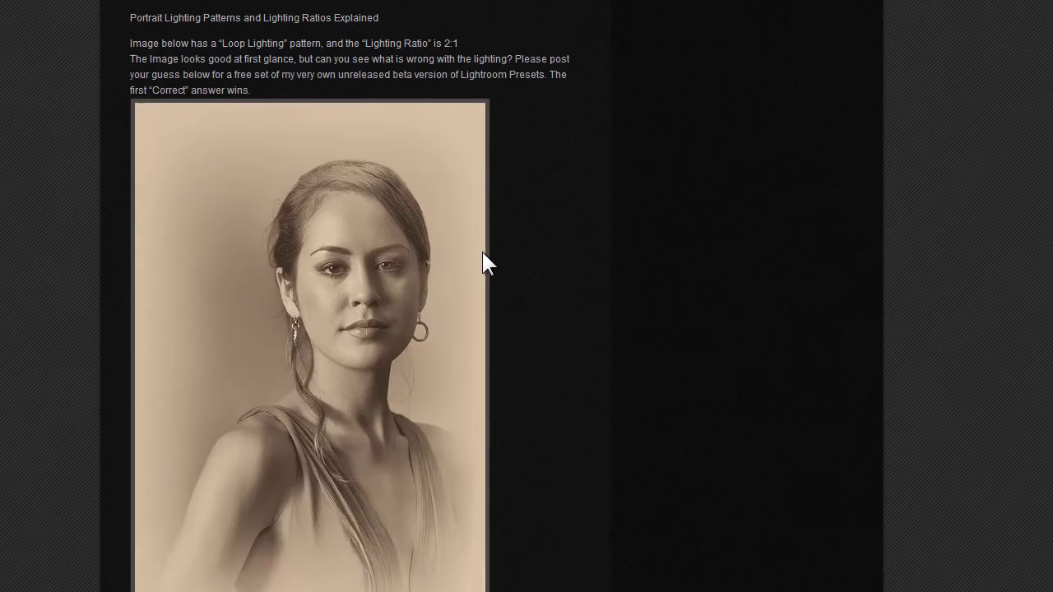
scroll(409, 218, up, 2)
scroll(412, 228, down, 1)
scroll(387, 189, up, 1)
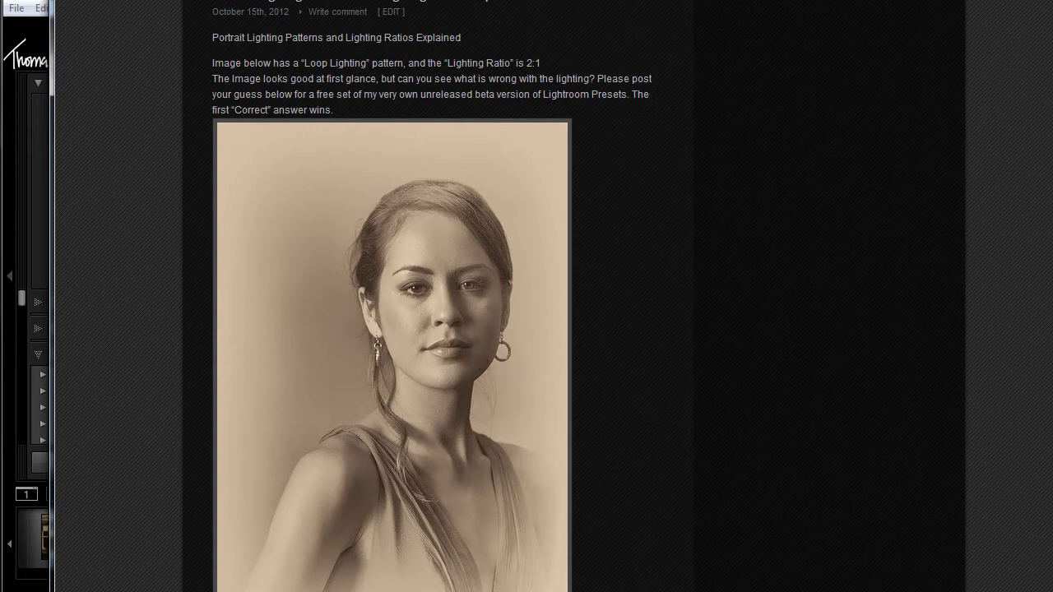
- Switch to Lightroom and compare the original colour portrait 20120907-IMG_6671.CR2 with its finished sepia version
key(alt+Tab)
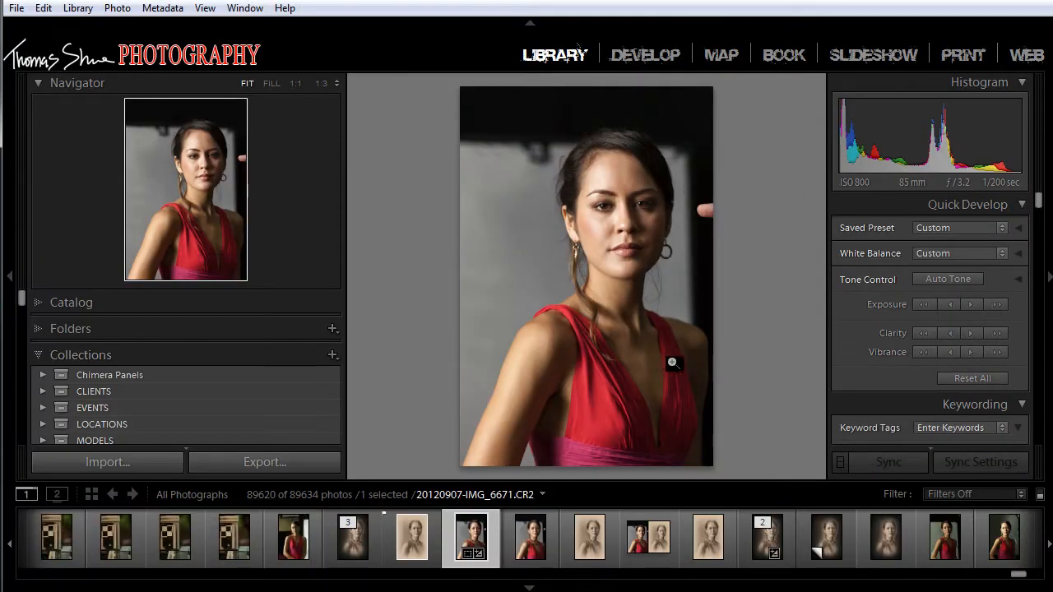
click(587, 539)
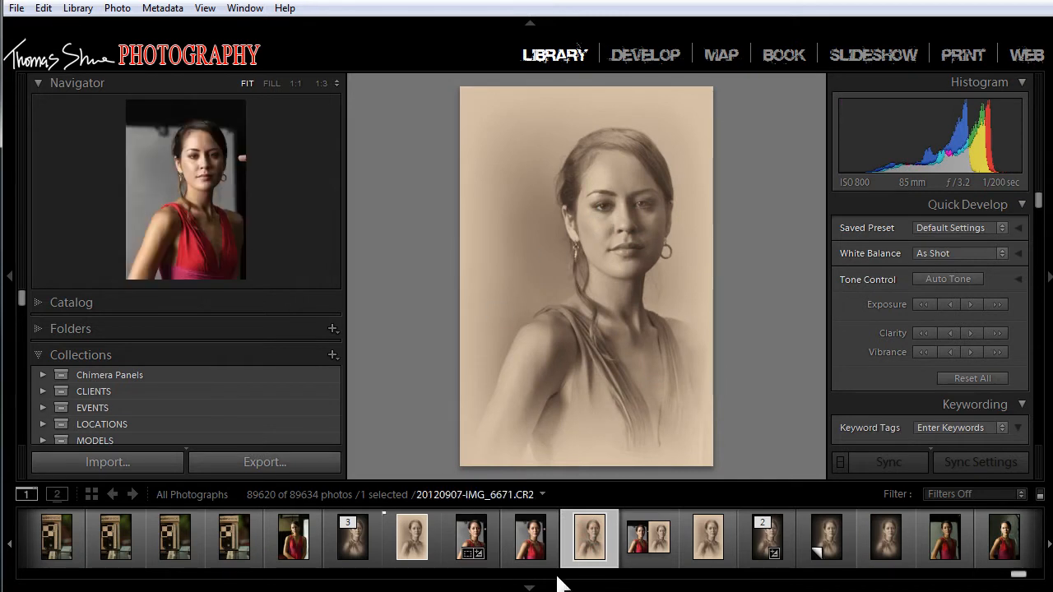
click(476, 530)
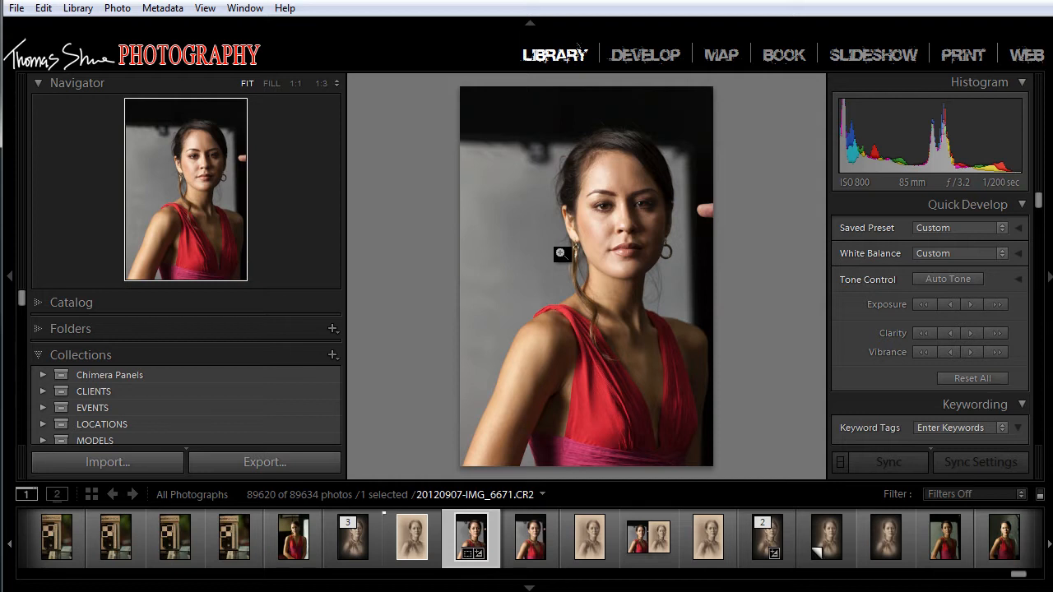
click(589, 538)
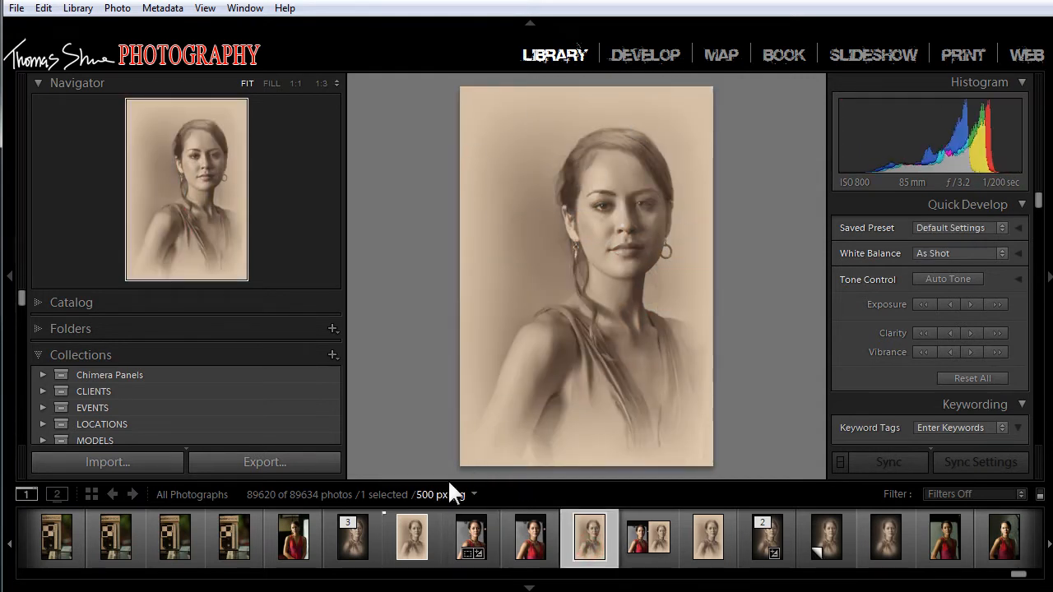
- Review the dark-vignette and light sepia versions and the Before and After image, ending on the original colour portrait
click(767, 533)
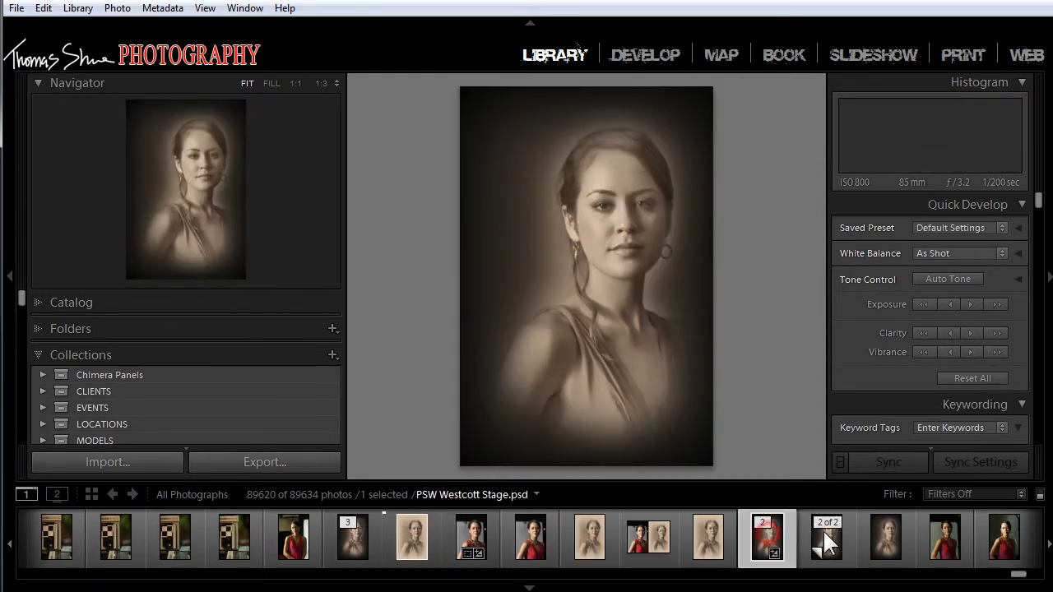
click(823, 534)
click(714, 536)
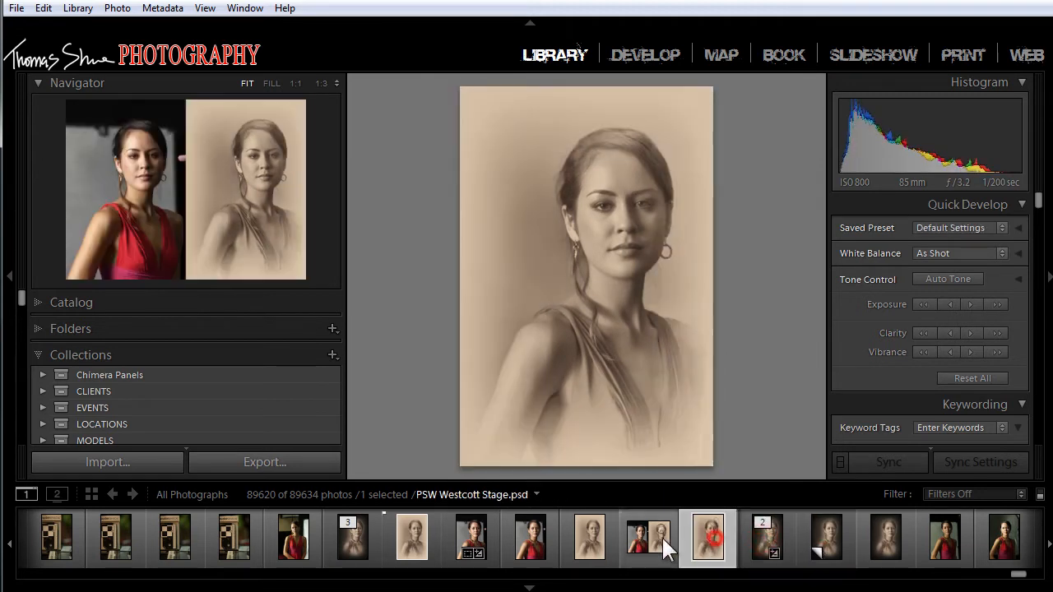
click(650, 532)
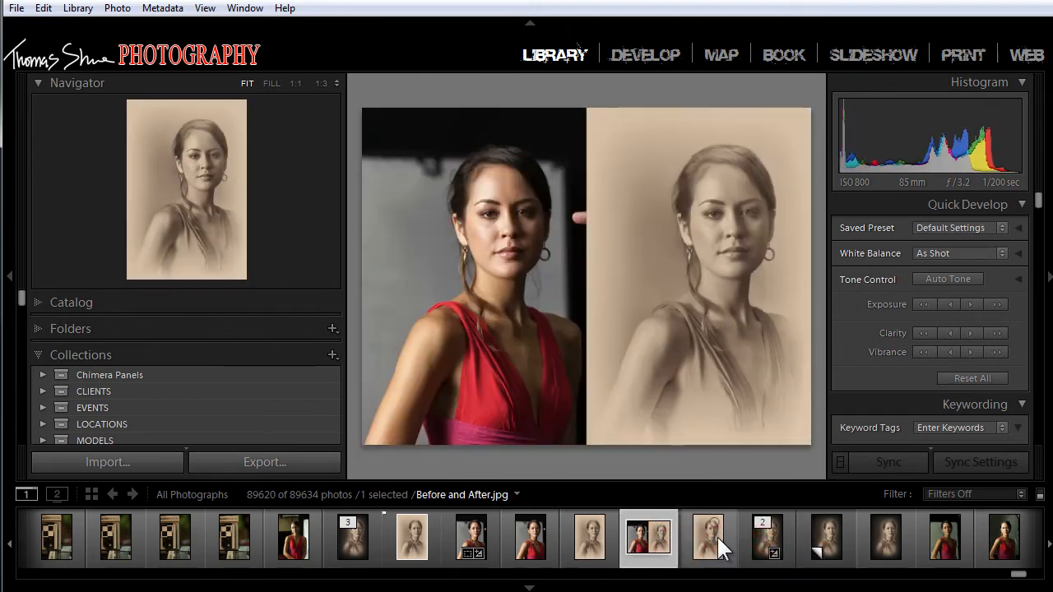
click(584, 535)
click(770, 536)
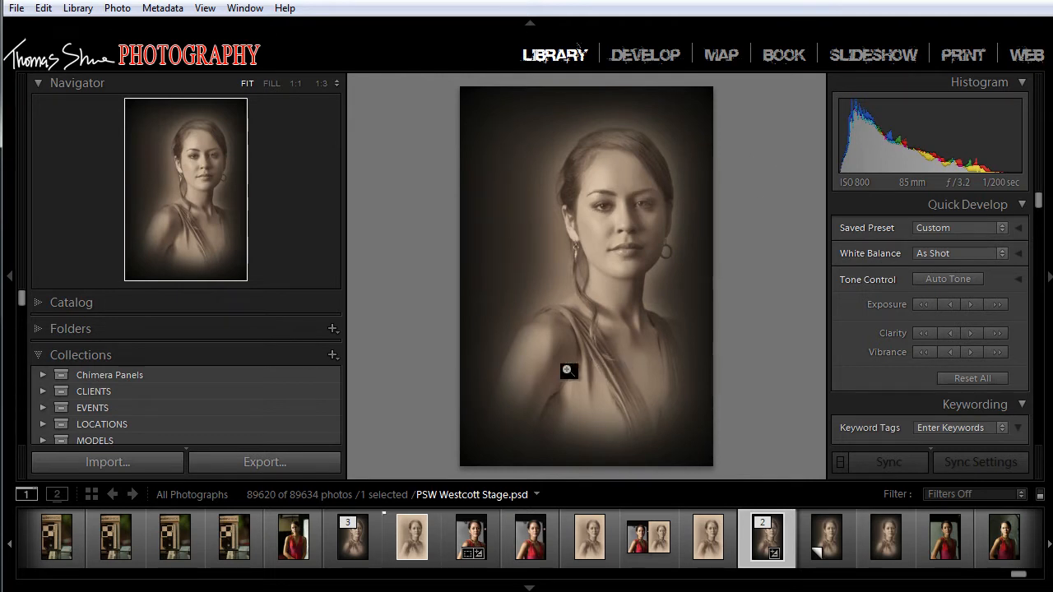
click(473, 533)
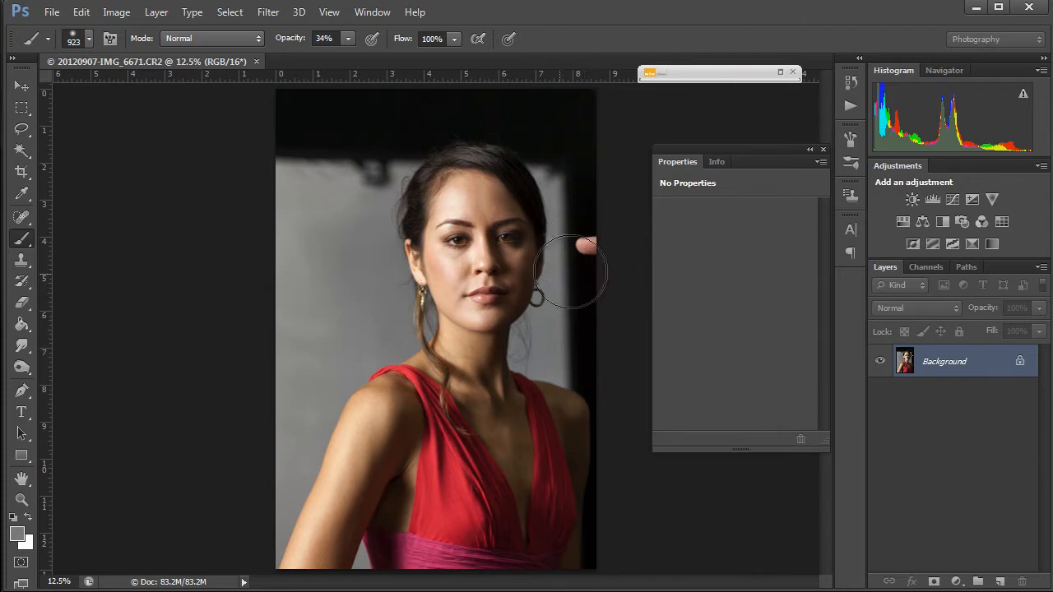
- Try to remove the fingertip at the photo's edge with a Lasso selection and a Content-Aware fill at 100% opacity
click(21, 130)
mouse_move(609, 256)
mouse_down()
mouse_move(571, 259)
mouse_move(580, 235)
mouse_move(598, 231)
mouse_move(600, 263)
mouse_up()
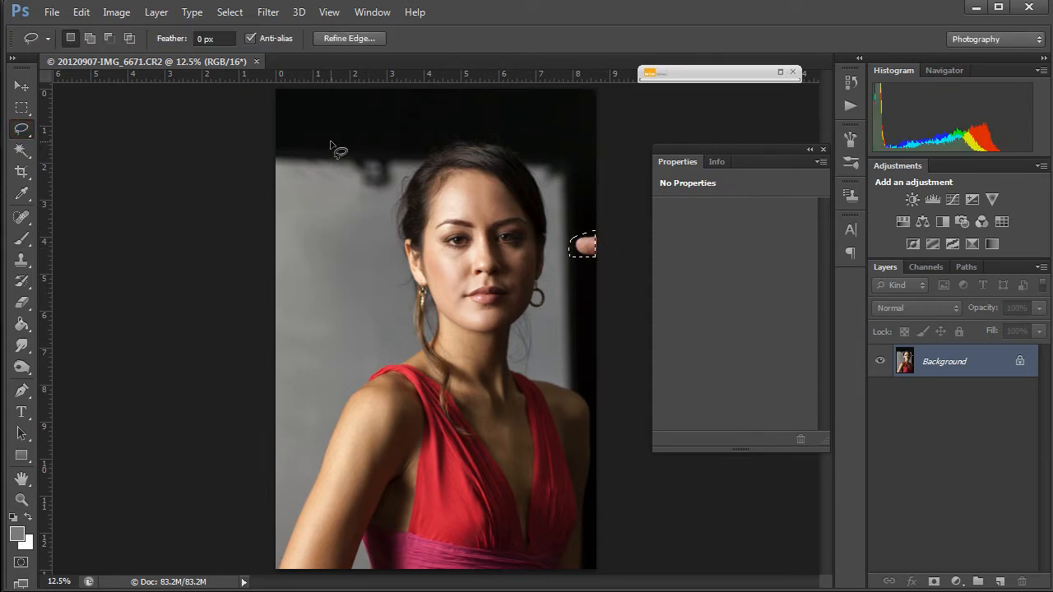
click(74, 13)
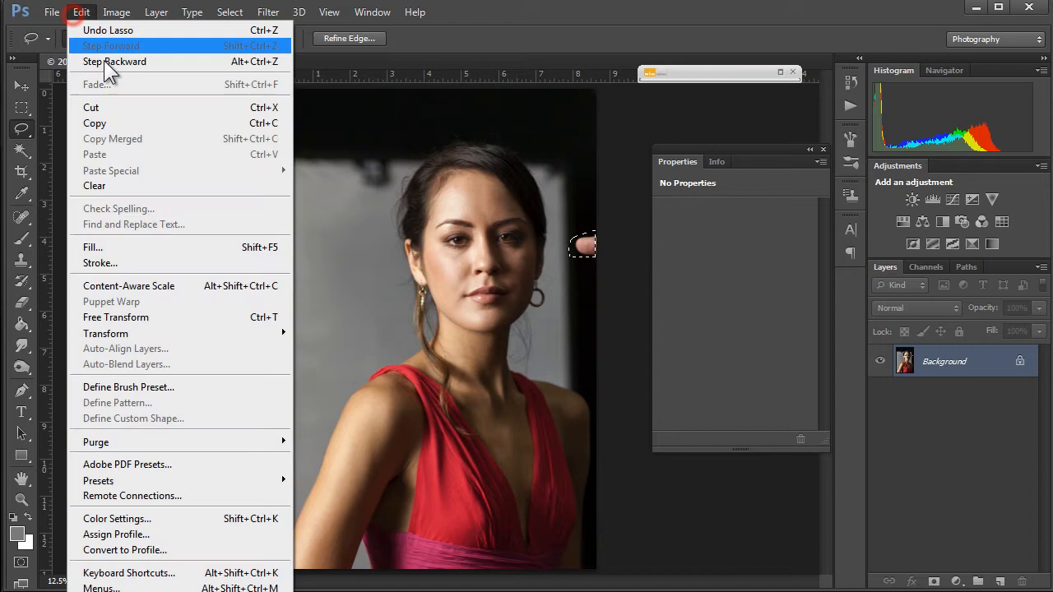
click(91, 246)
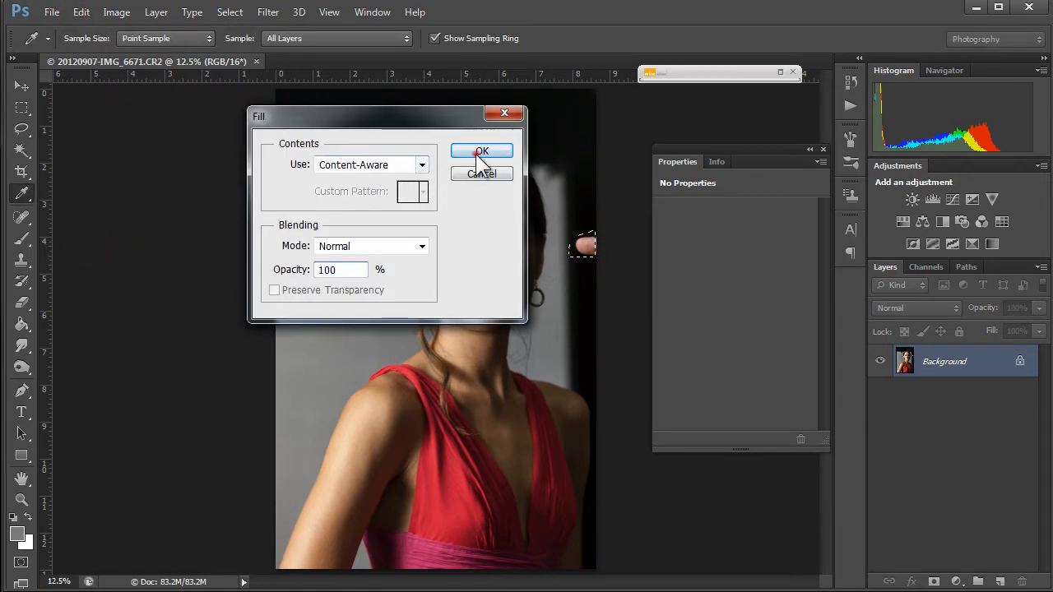
click(483, 150)
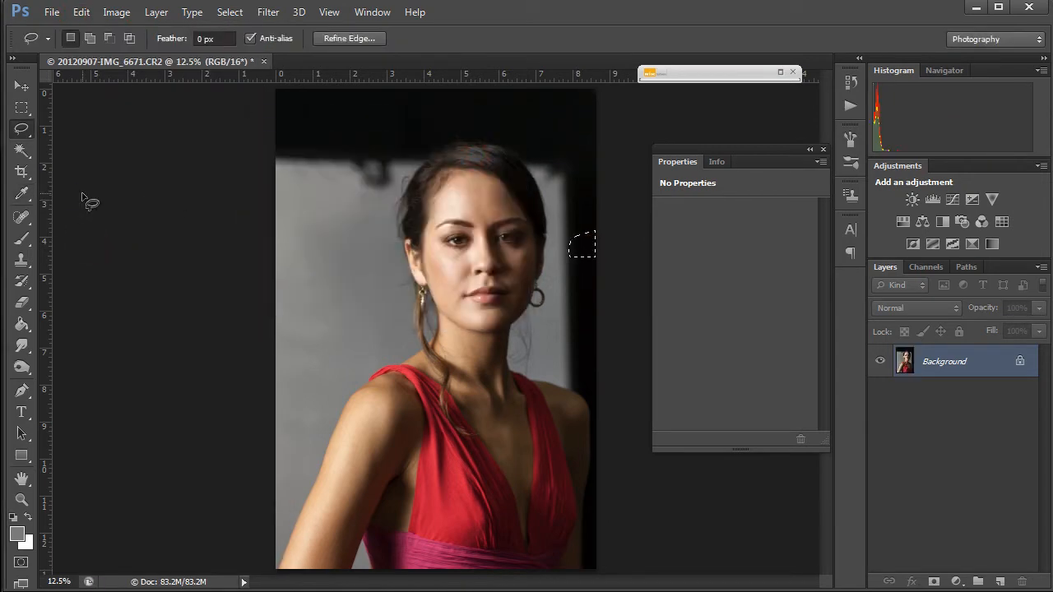
key(ctrl+d)
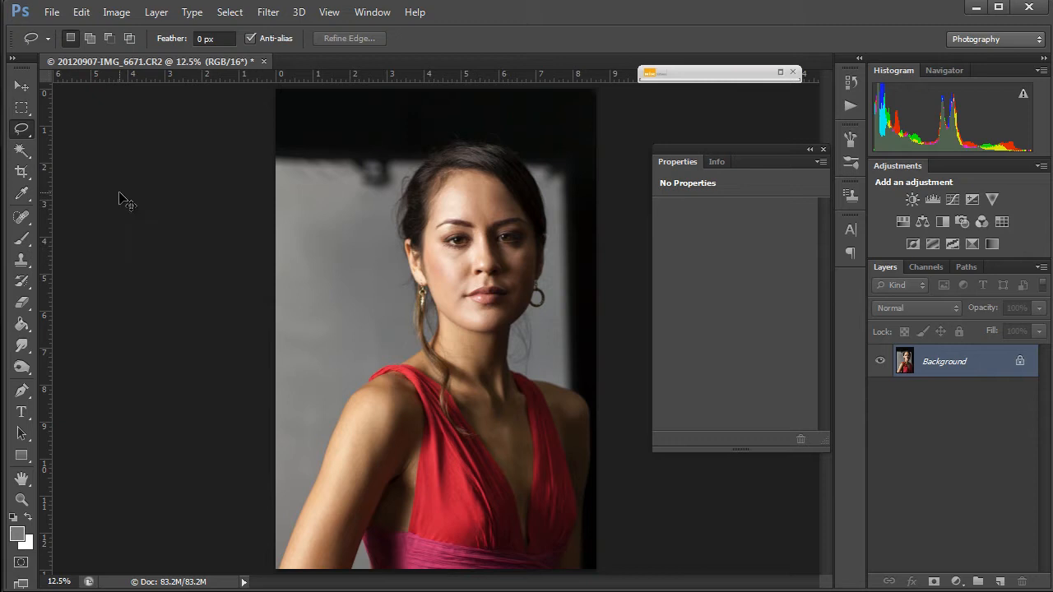
- Undo the content-aware fill of the fingertip and clear the selection around it
key(ctrl+alt+z)
key(ctrl+alt+z)
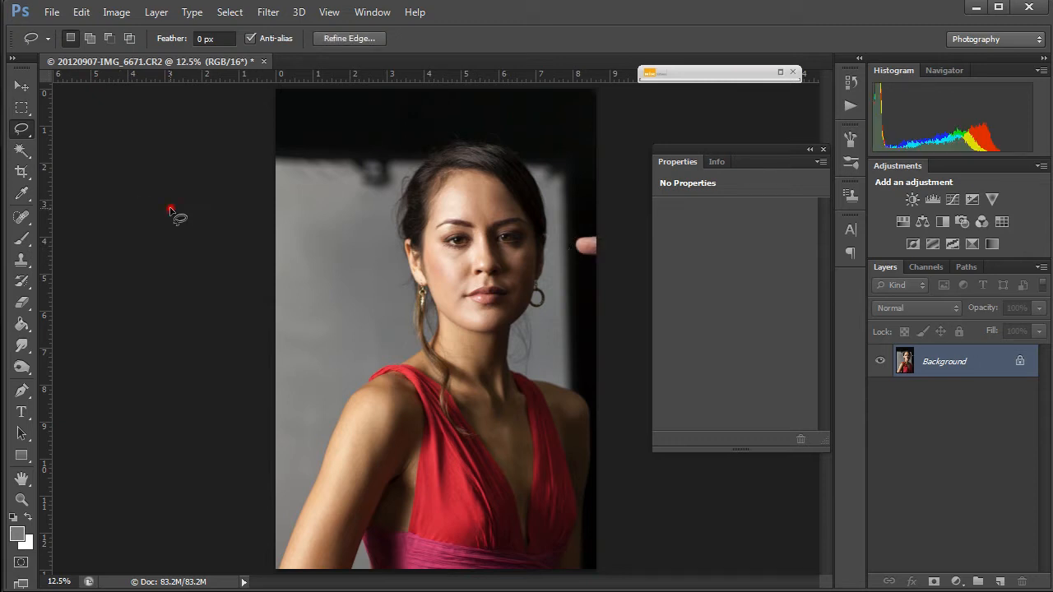
click(170, 210)
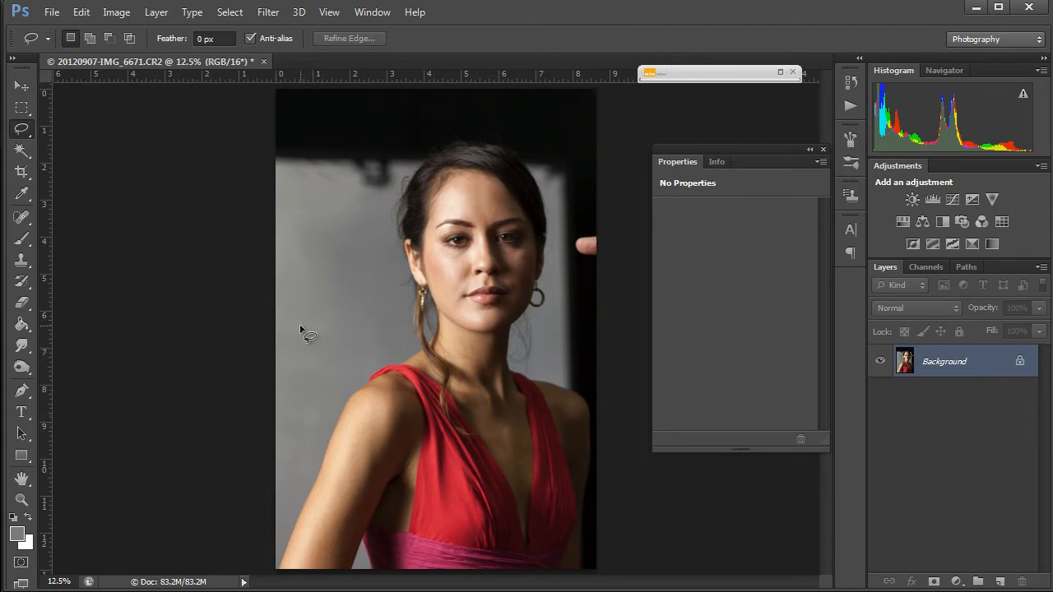
- Begin a Pen tool path at the photo's lower-left corner and trace the outer edge of the arm up to the shoulder
click(22, 390)
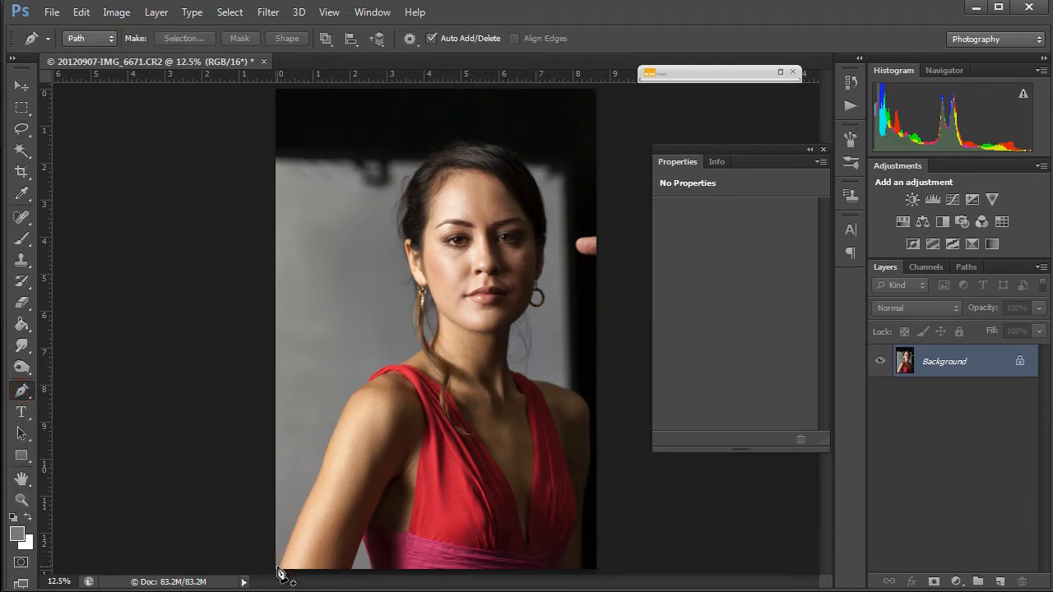
click(277, 567)
click(293, 524)
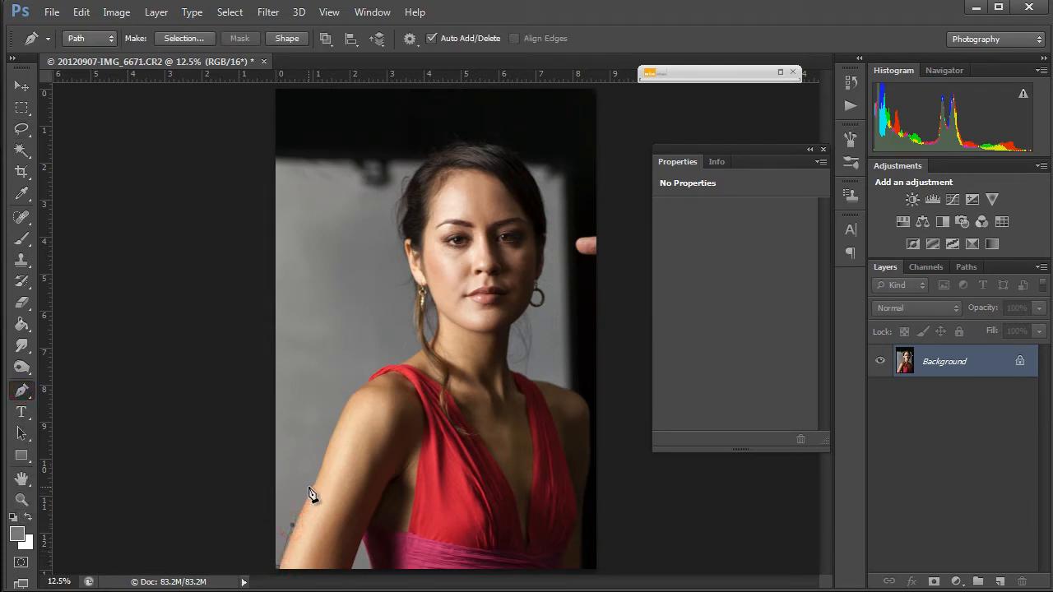
click(308, 487)
click(323, 454)
click(341, 409)
click(362, 385)
- Add an anchor point to the path segment at the shoulder so it follows the curve of the skin
click(353, 398)
drag(352, 399, 344, 395)
ctrl+space+click(355, 403)
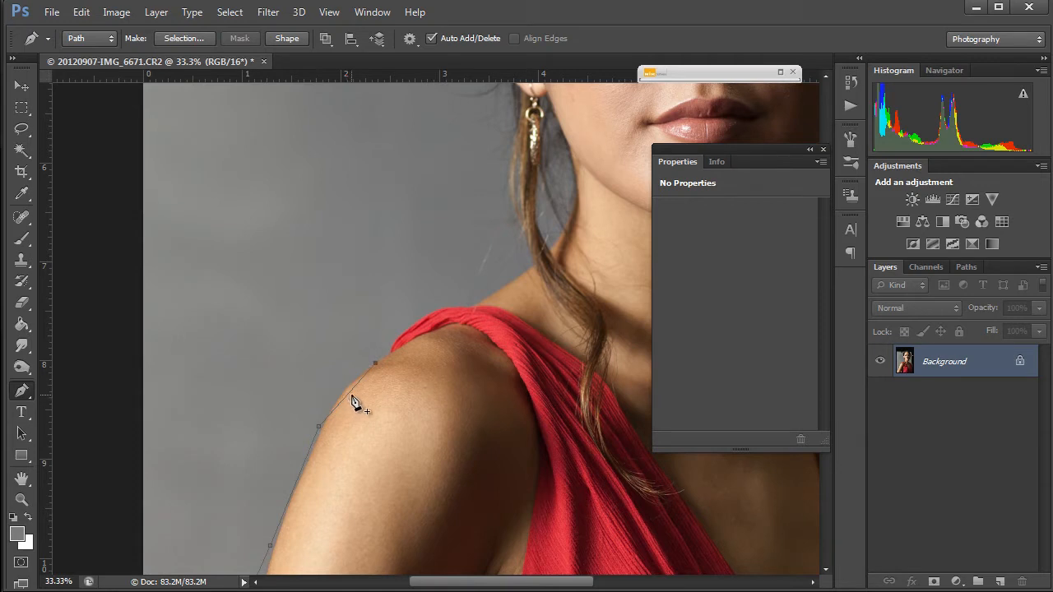
click(349, 394)
click(347, 393)
- Continue the path over the top of the shoulder and the red dress strap to the base of the neck
click(386, 354)
click(402, 331)
click(435, 310)
click(469, 304)
click(488, 294)
click(524, 274)
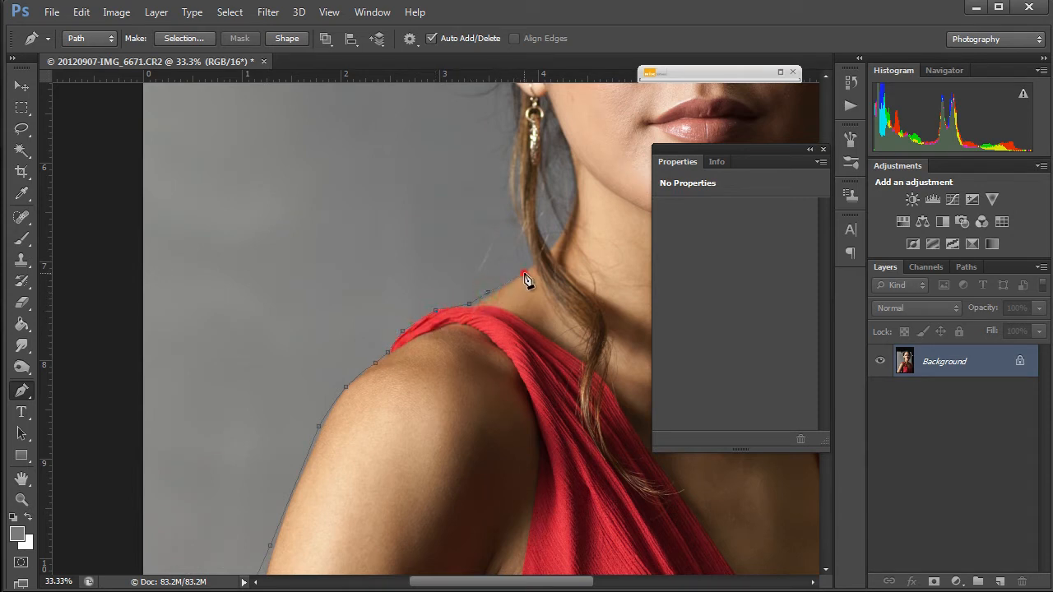
- Trace the path up the side of the neck and along the jaw to the earlobe, leaving out the hanging hair strand
click(560, 232)
click(573, 203)
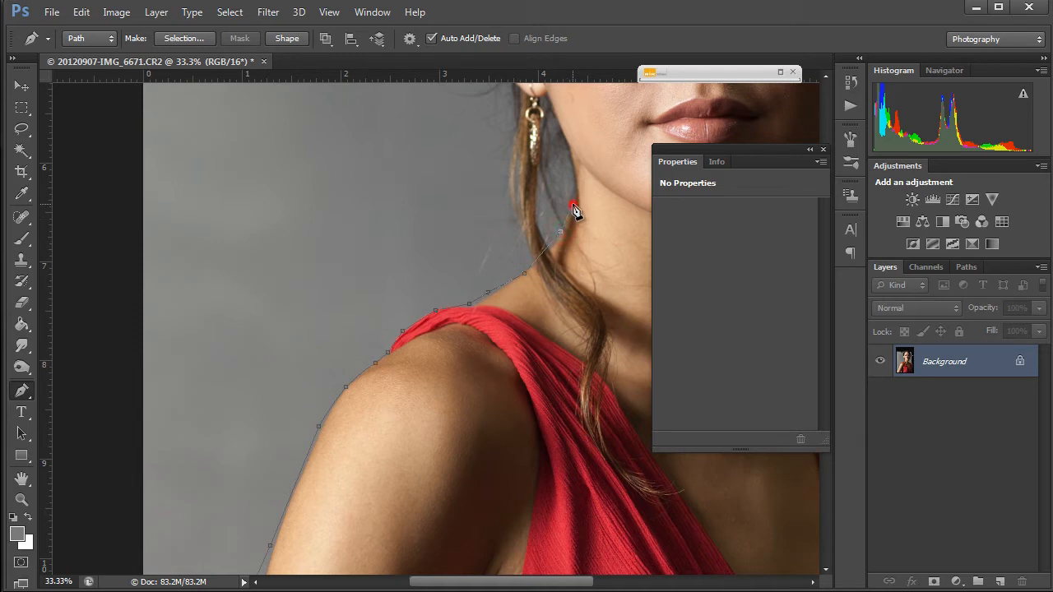
click(566, 148)
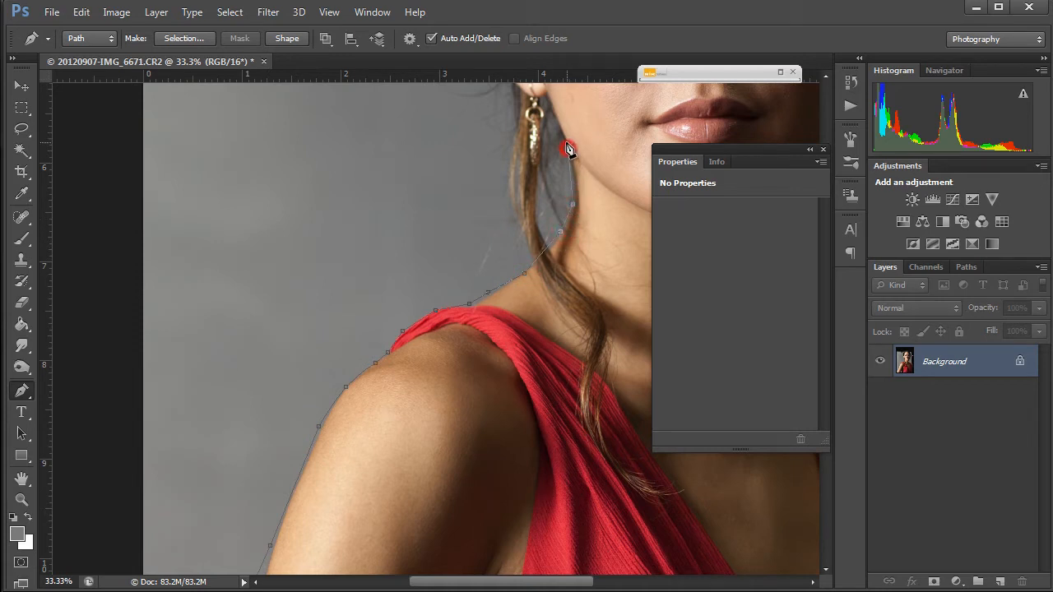
click(547, 98)
- Extend the path around the outer edge of the ear to the hairline above it
drag(515, 110, 497, 323)
click(488, 294)
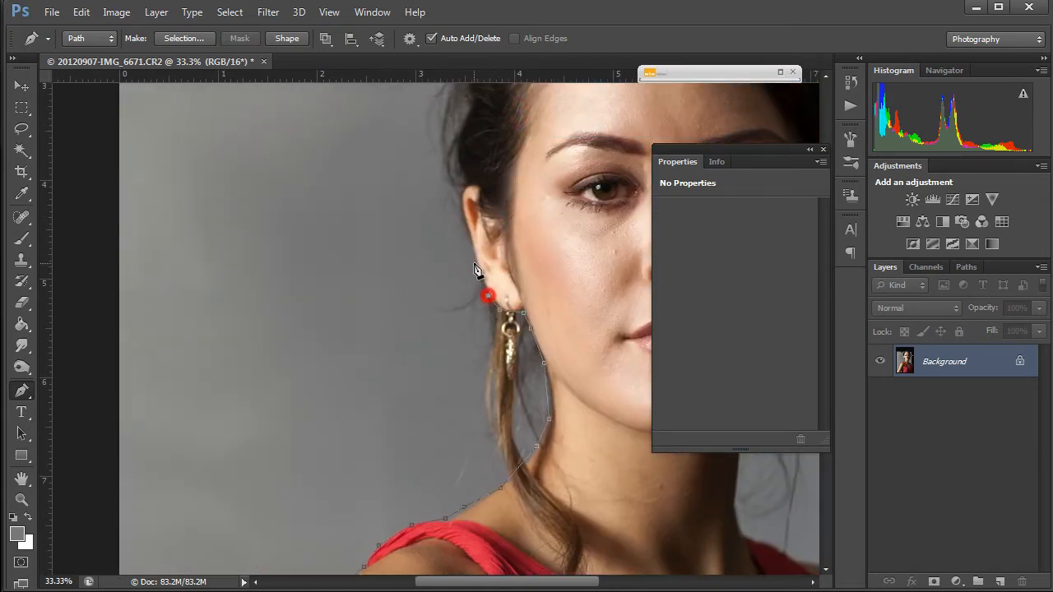
click(470, 256)
click(458, 211)
click(464, 184)
- Trace the path up the side of the hair from above the ear towards the crown
drag(447, 169, 460, 291)
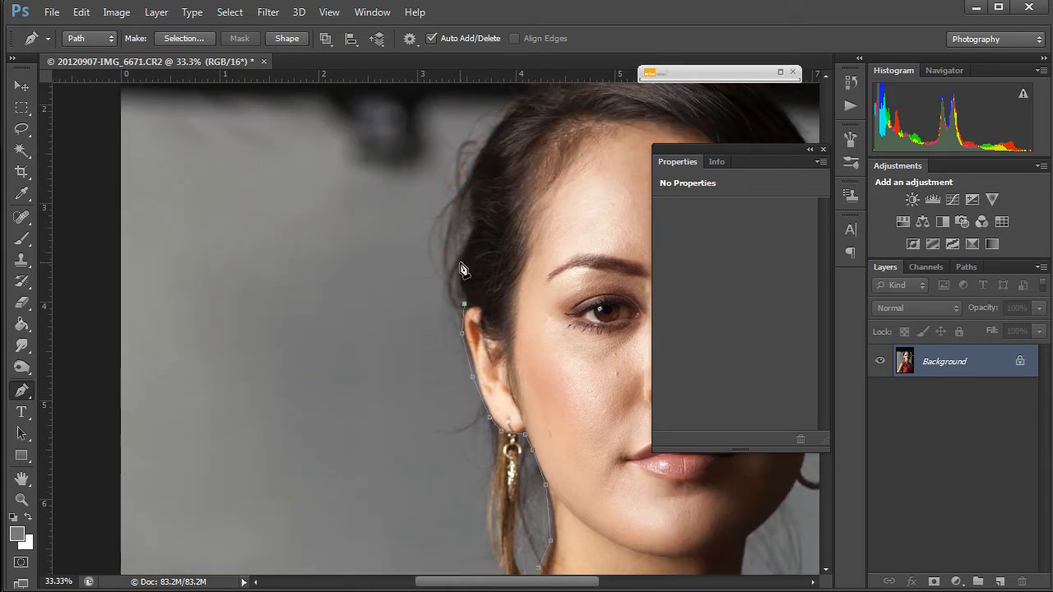
click(460, 267)
click(468, 240)
click(473, 213)
click(469, 168)
click(485, 140)
- Continue the path along the hair over the top of the head
drag(469, 170, 400, 284)
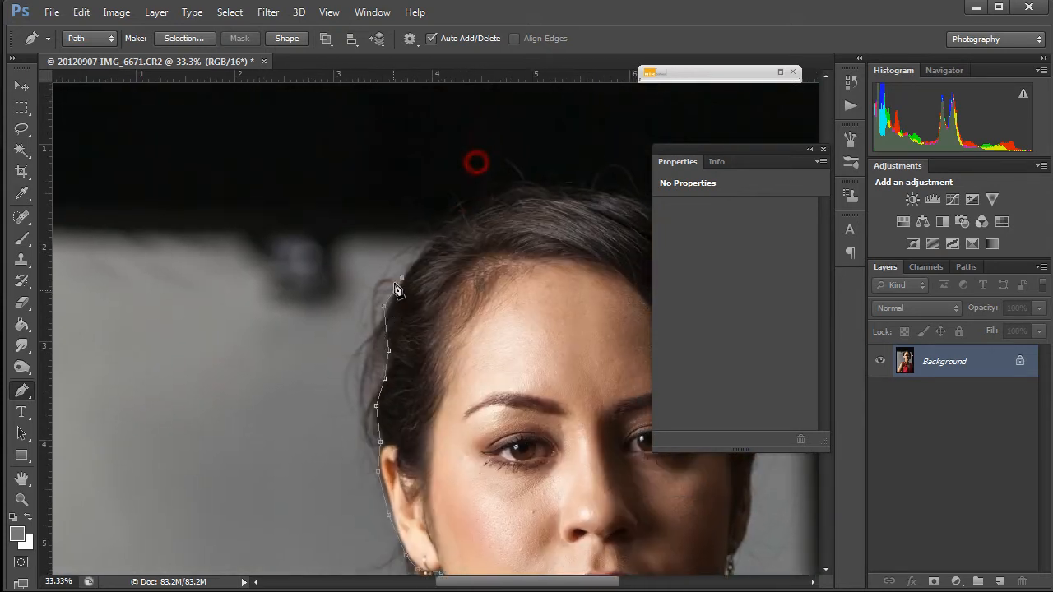
click(471, 211)
click(521, 195)
click(565, 194)
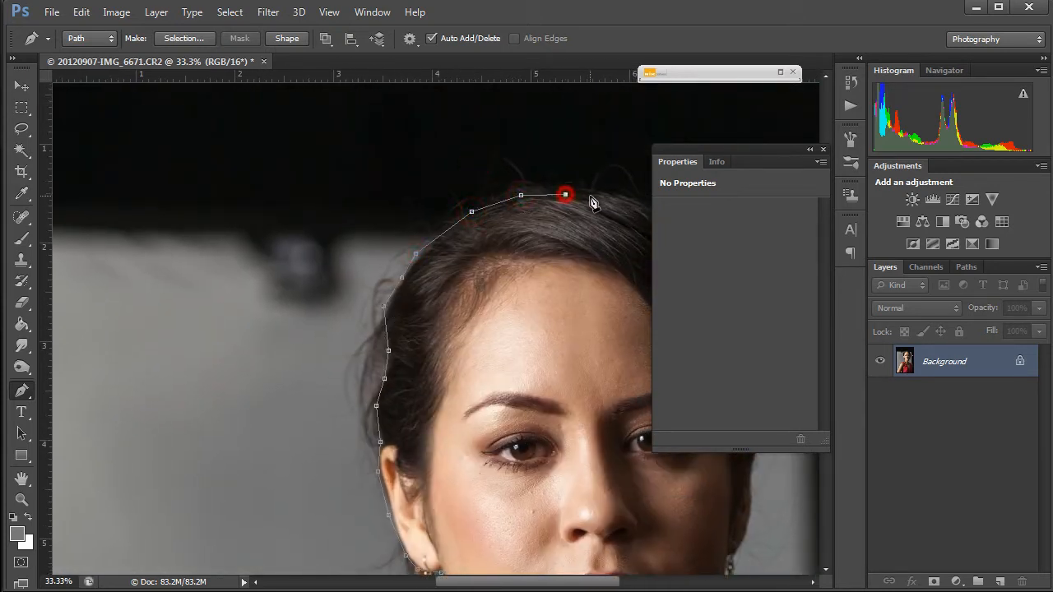
click(610, 197)
- Carry the path down the other side of the woman to the photo's lower edge and close it at the starting anchor
drag(619, 209, 440, 221)
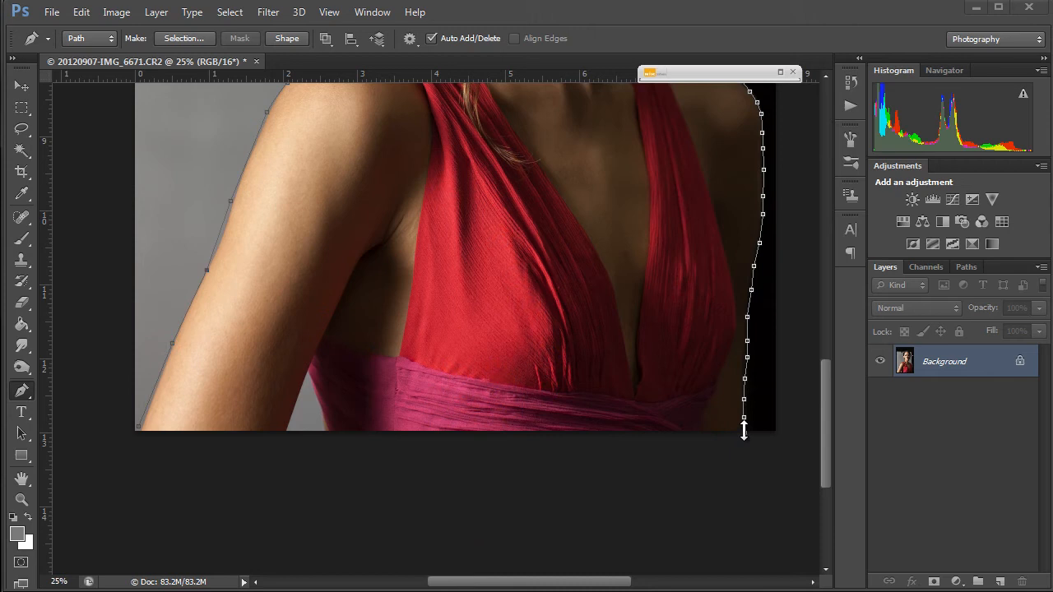
click(744, 430)
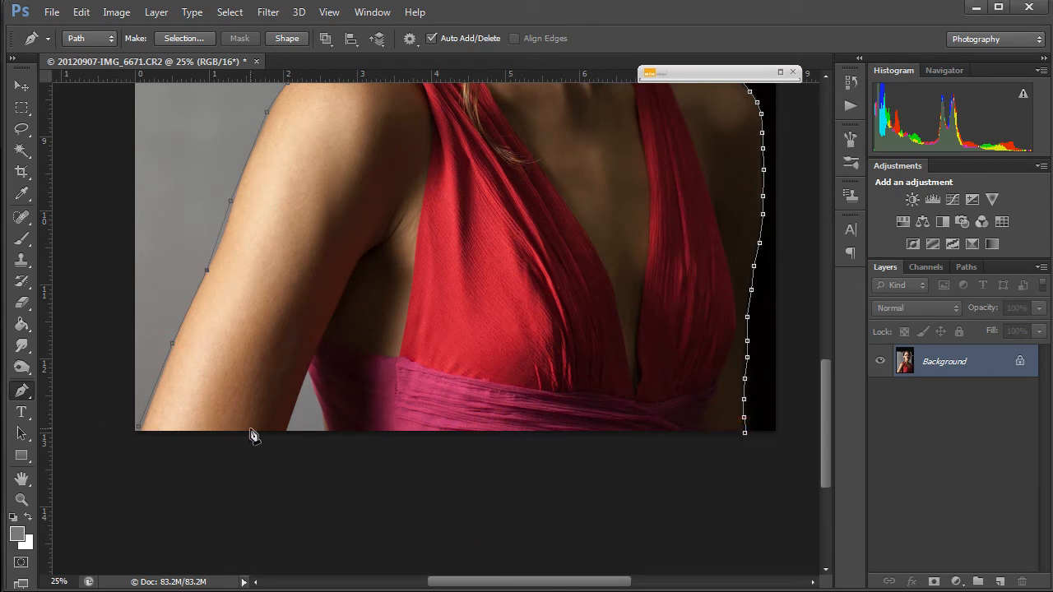
click(711, 432)
click(140, 429)
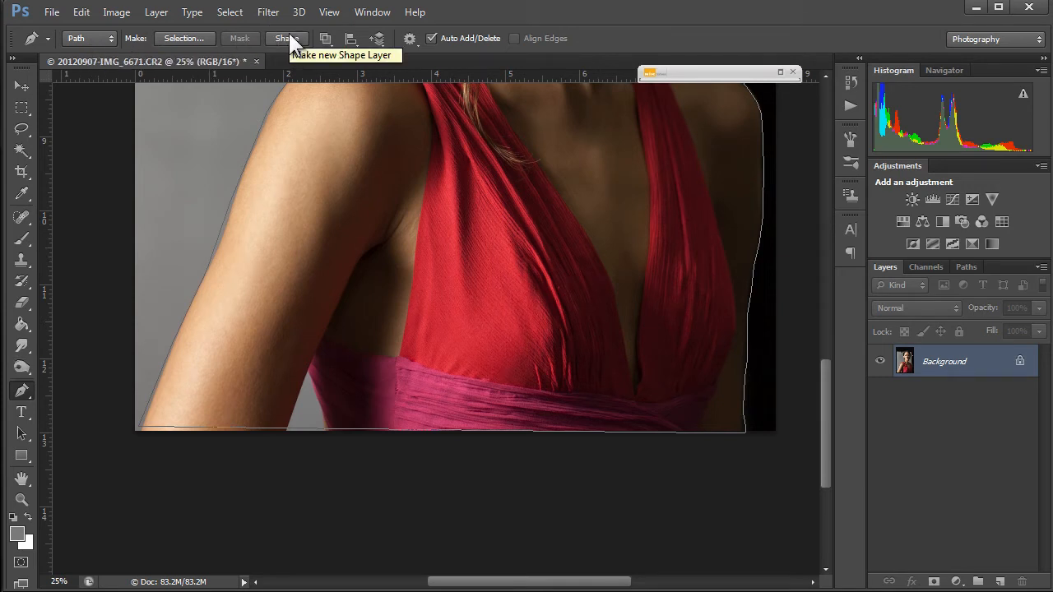
- Convert the closed path into a new anti-aliased selection with a feather radius of 0 pixels
click(186, 38)
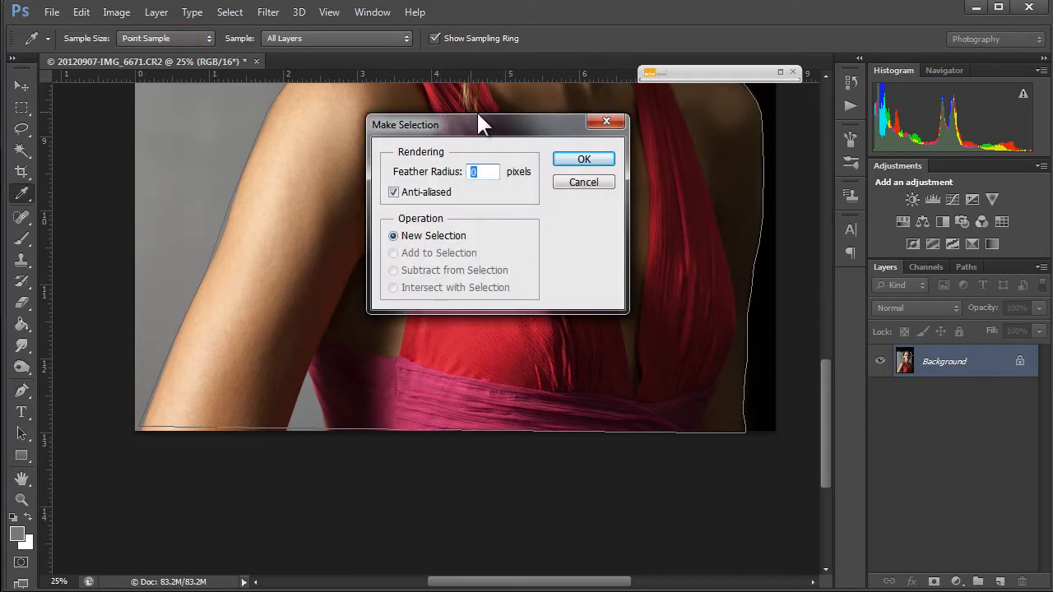
click(576, 160)
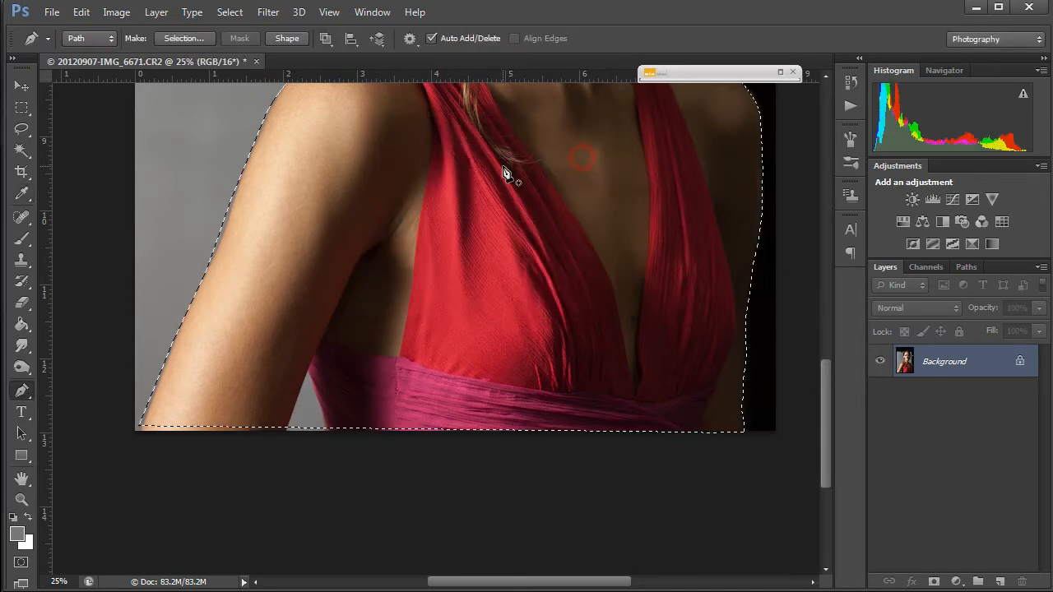
drag(435, 154, 403, 451)
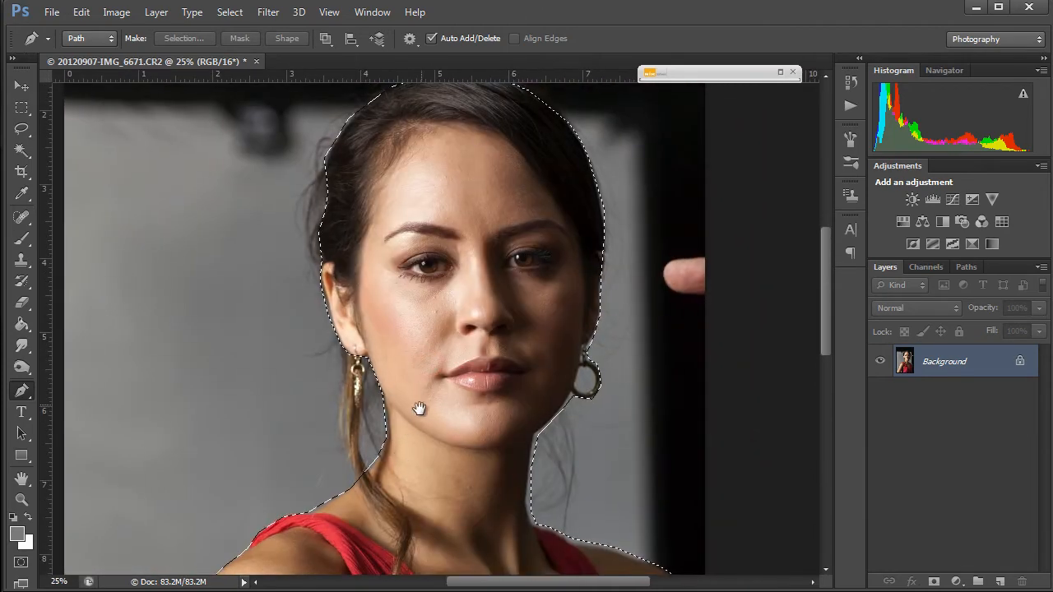
drag(426, 365, 421, 449)
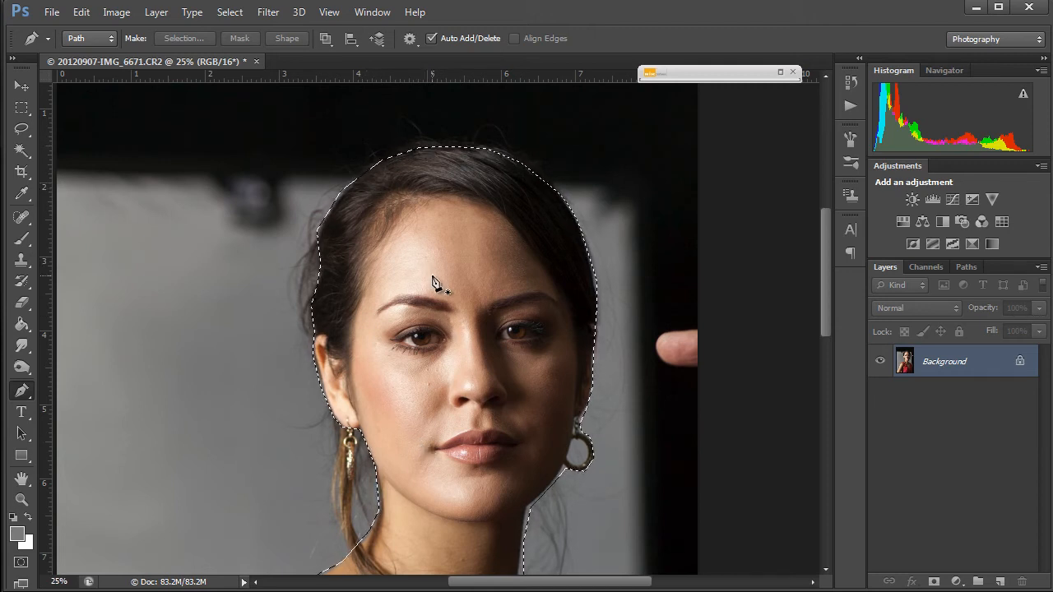
- Refine the selection edge along the hair with the Refine Radius tool at size 90 and feather it by 15.5 px
click(226, 11)
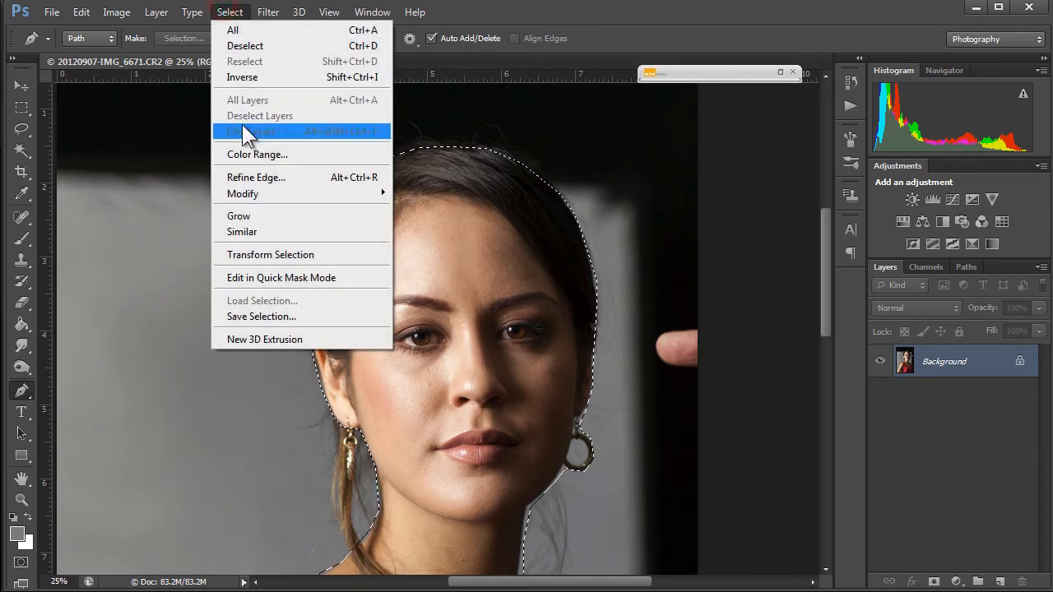
click(242, 176)
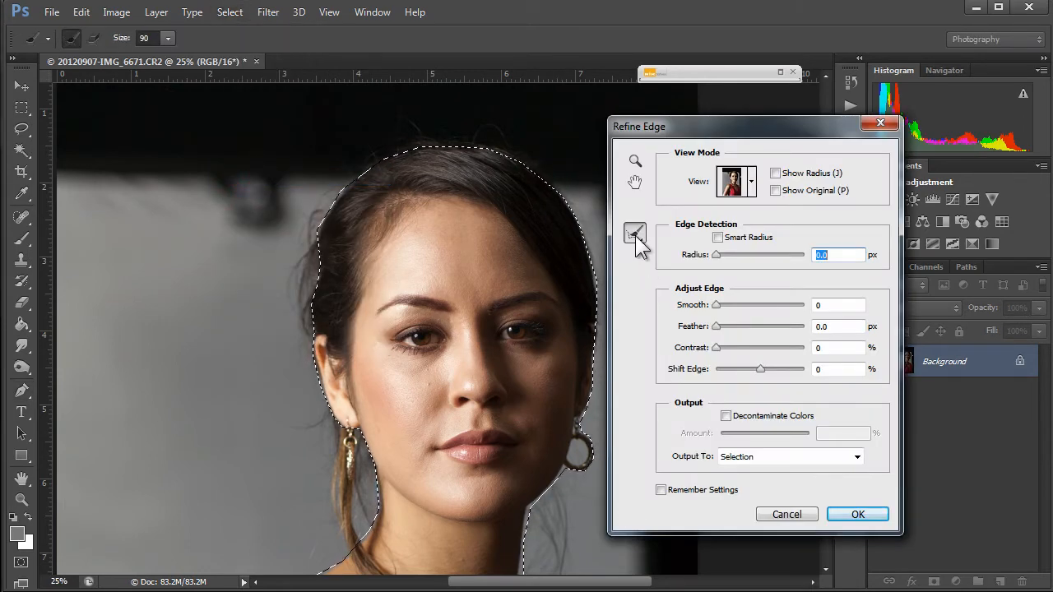
drag(687, 130, 717, 117)
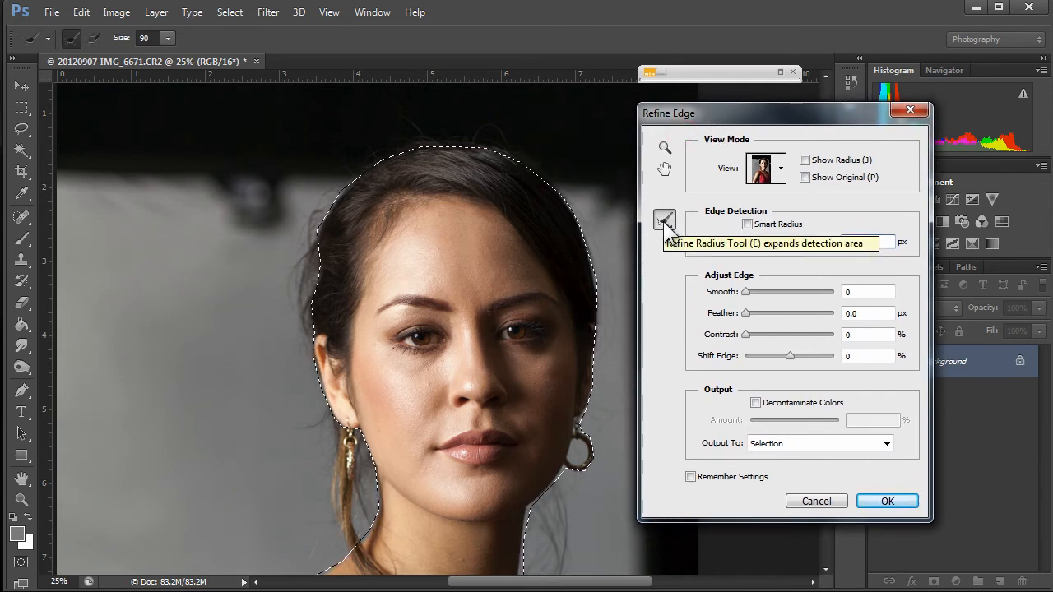
drag(482, 151, 424, 149)
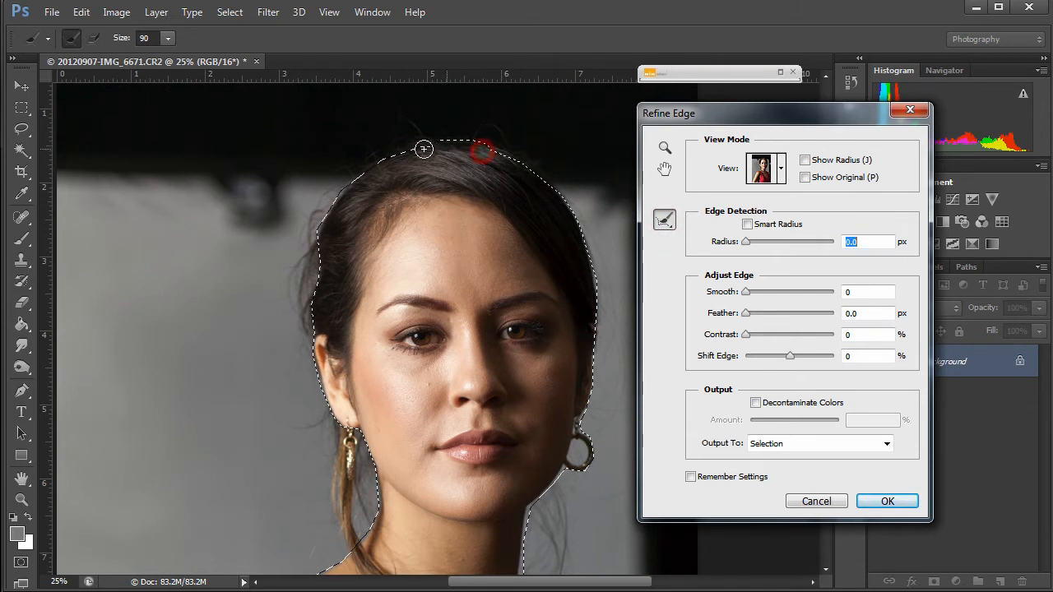
drag(344, 192, 340, 199)
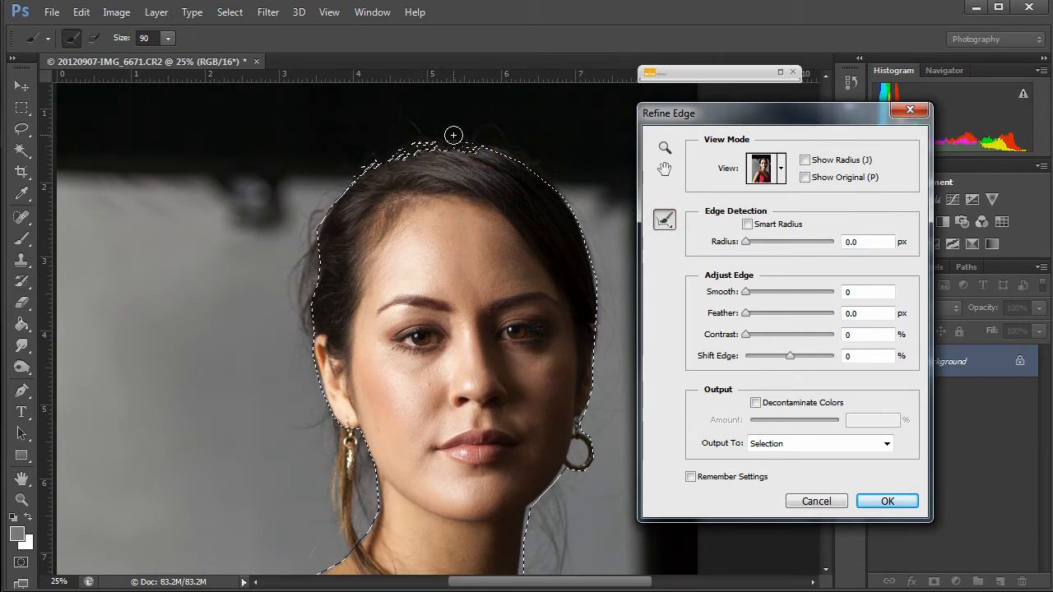
mouse_move(487, 149)
mouse_down()
mouse_move(567, 217)
mouse_move(589, 308)
mouse_up()
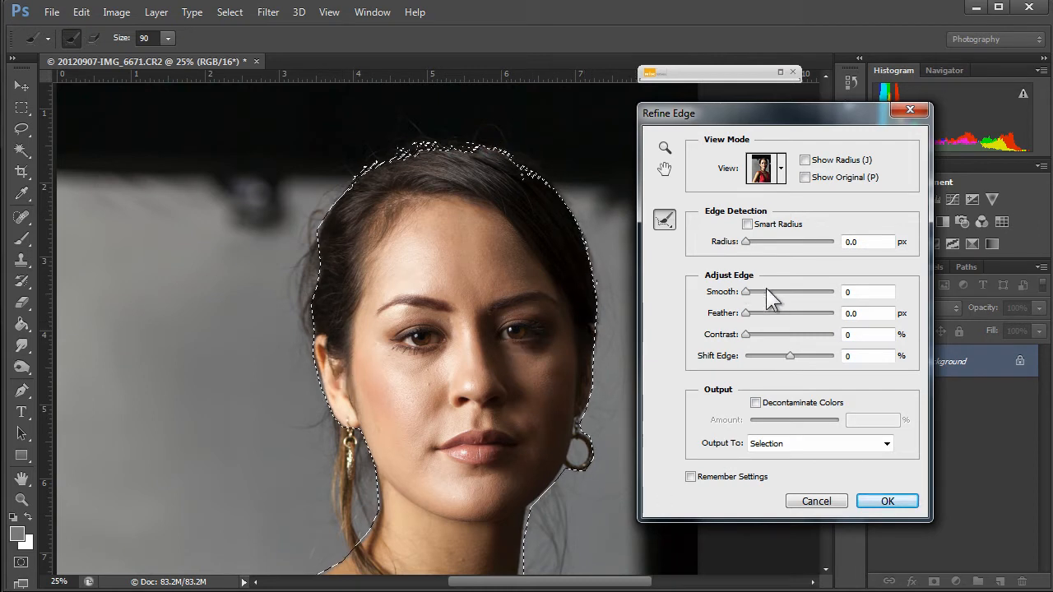
drag(756, 314, 783, 314)
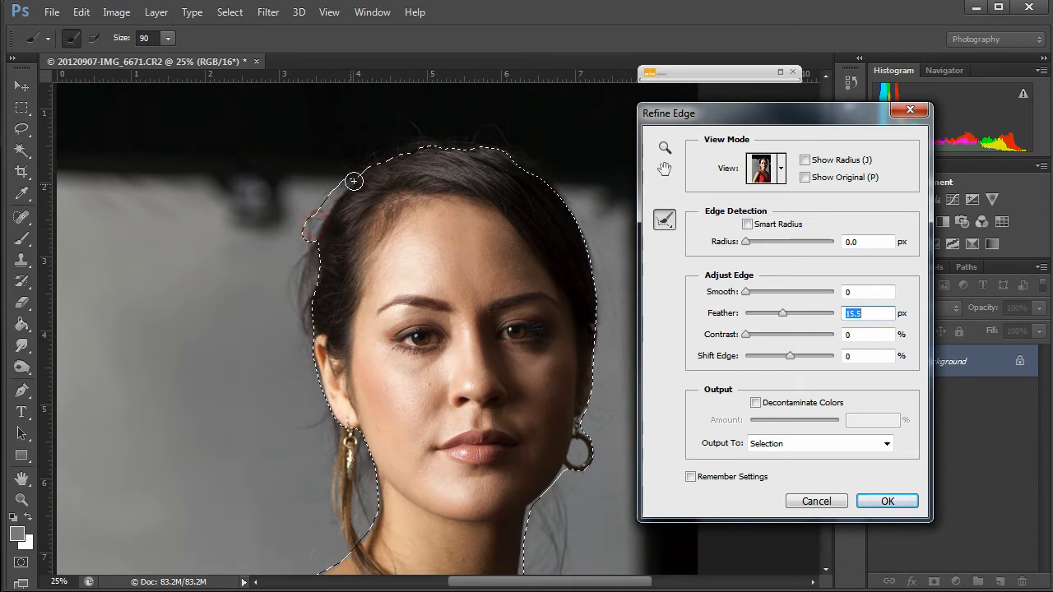
- Brush the edge refinement along the woman's shoulders and neck, and apply it to the selection
click(243, 399)
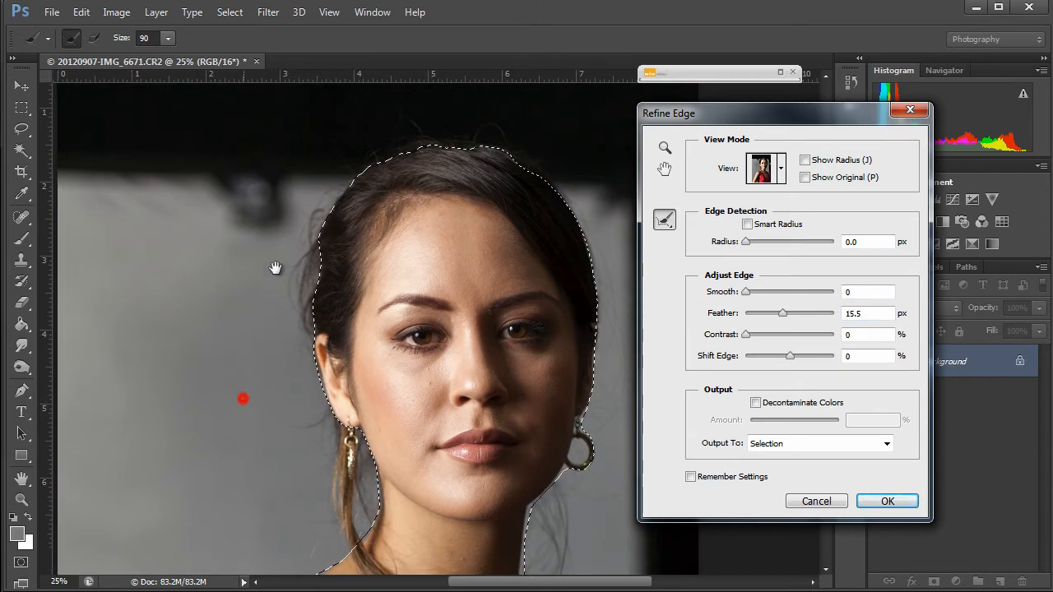
drag(243, 399, 275, 268)
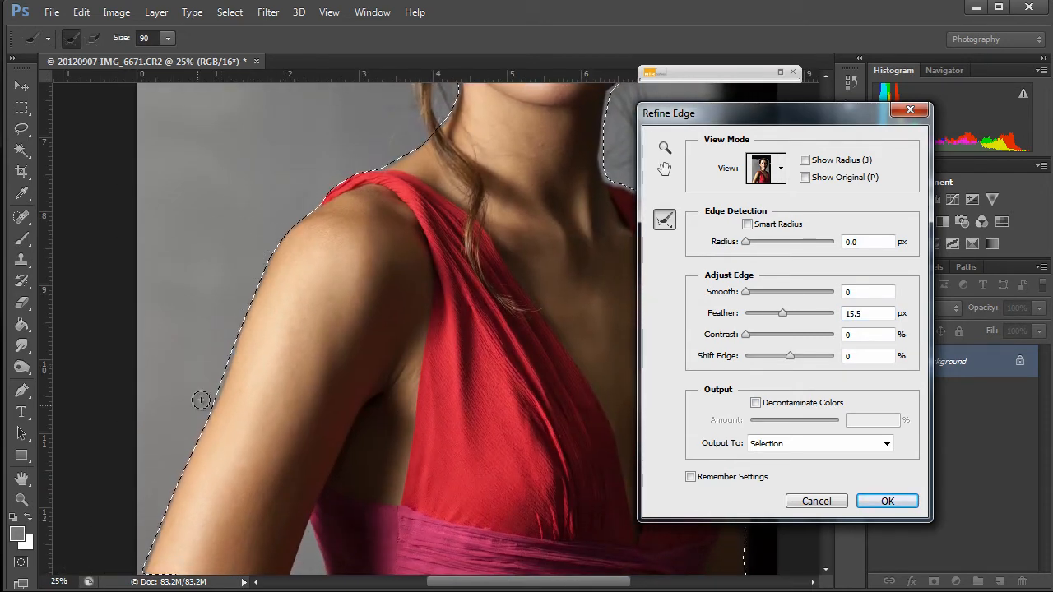
mouse_move(310, 204)
mouse_down()
mouse_move(434, 128)
mouse_move(463, 97)
mouse_up()
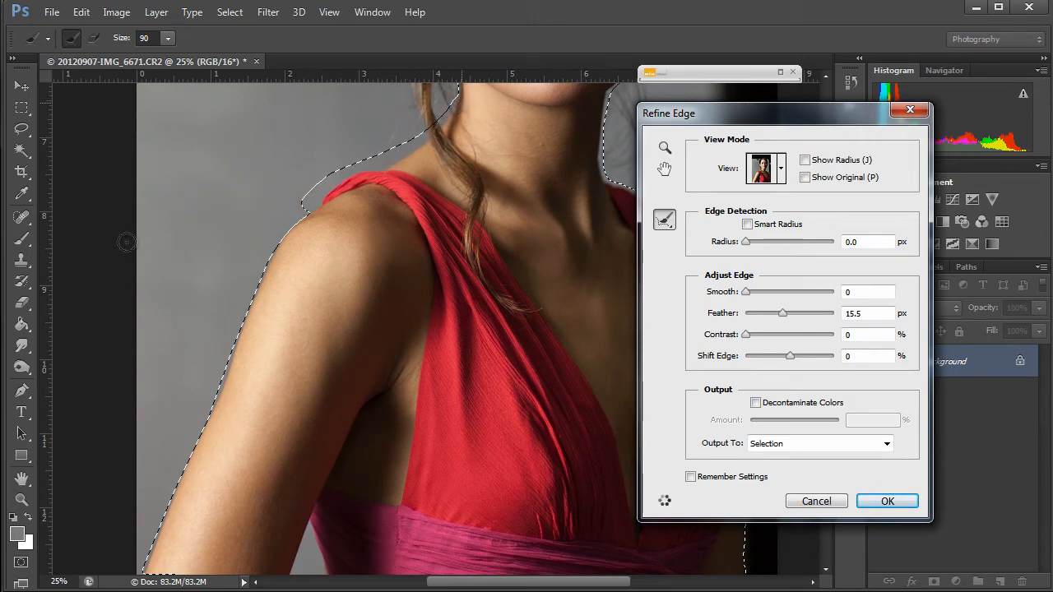
drag(246, 246, 52, 340)
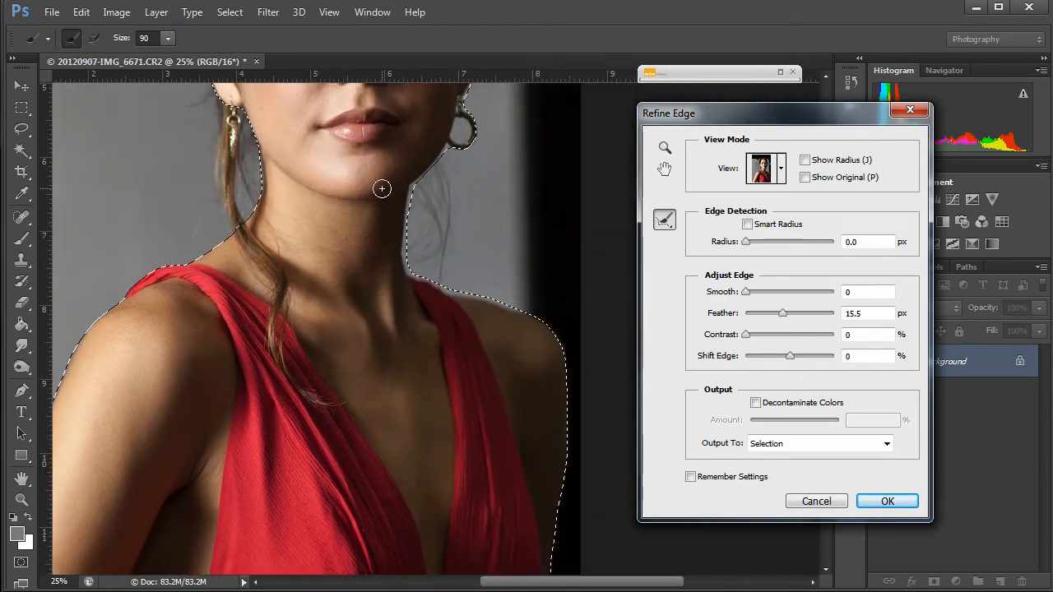
mouse_move(436, 169)
mouse_down()
mouse_move(403, 204)
mouse_move(404, 270)
mouse_move(521, 310)
mouse_up()
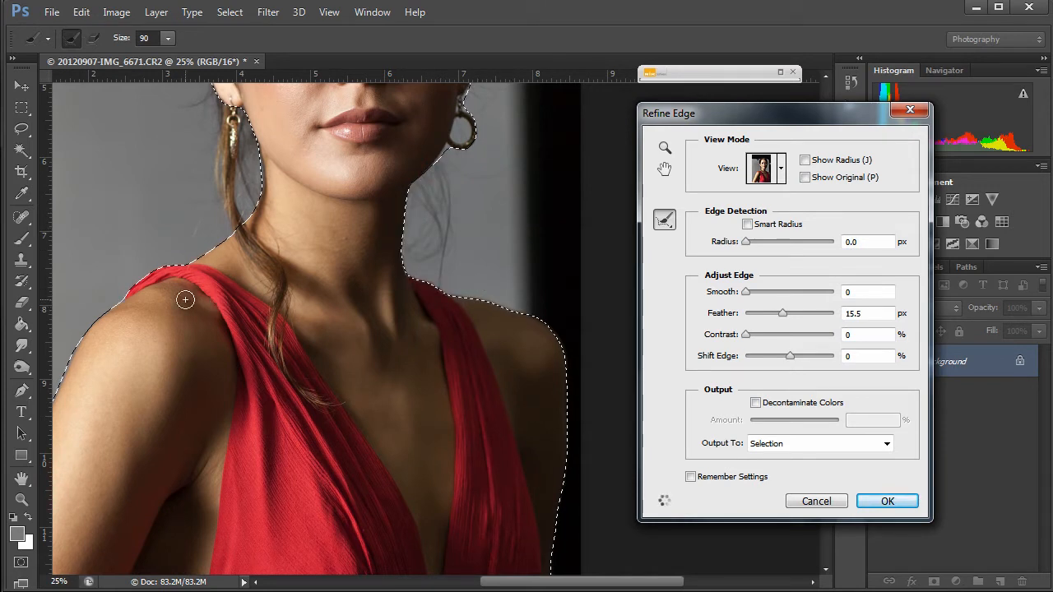
drag(438, 156, 452, 142)
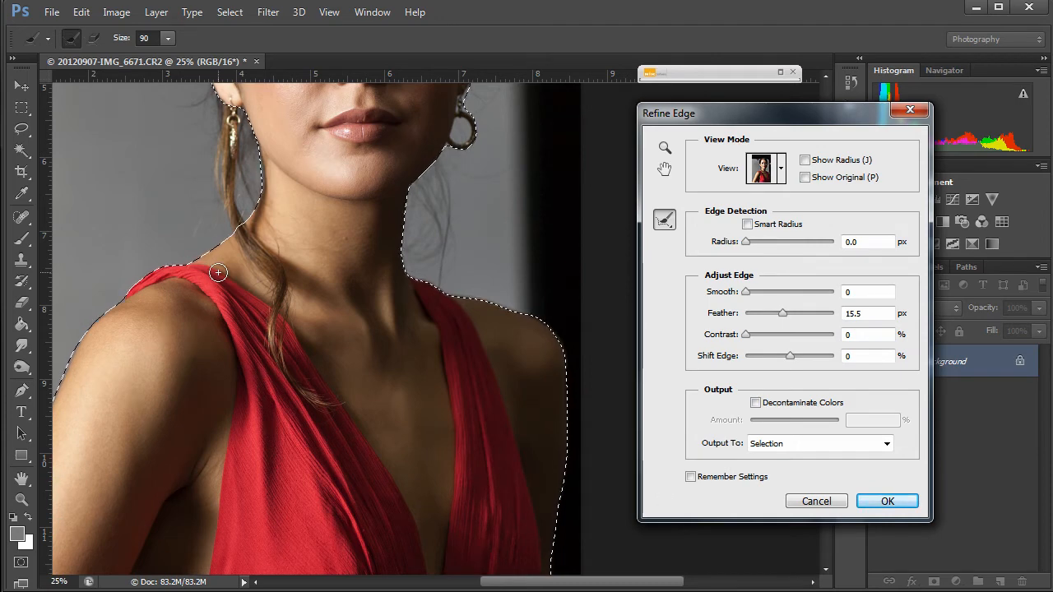
click(880, 501)
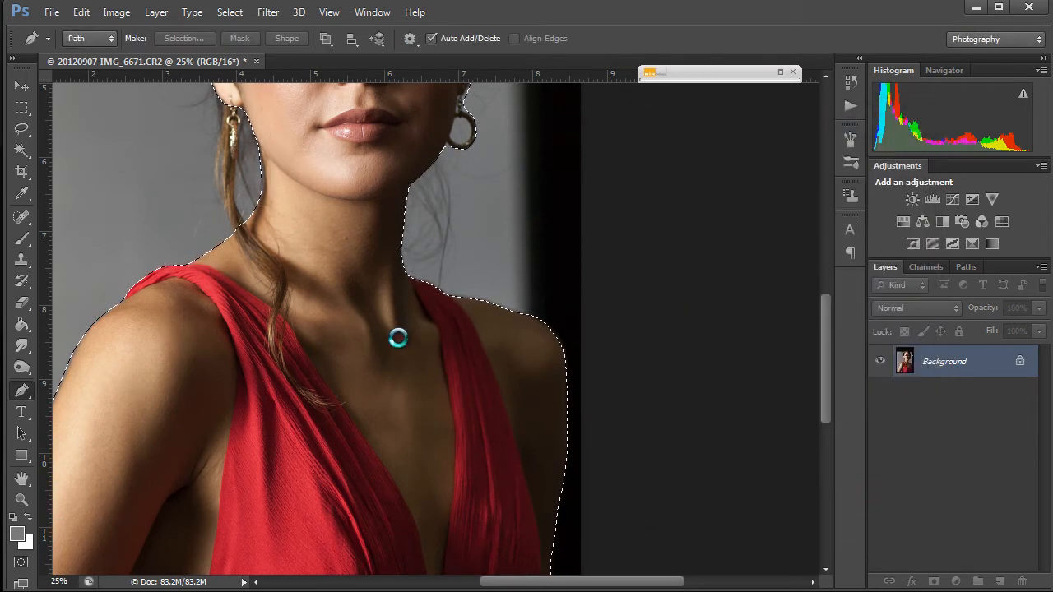
- Save the refined selection as a new channel named "all over" and deselect it
drag(364, 312, 447, 555)
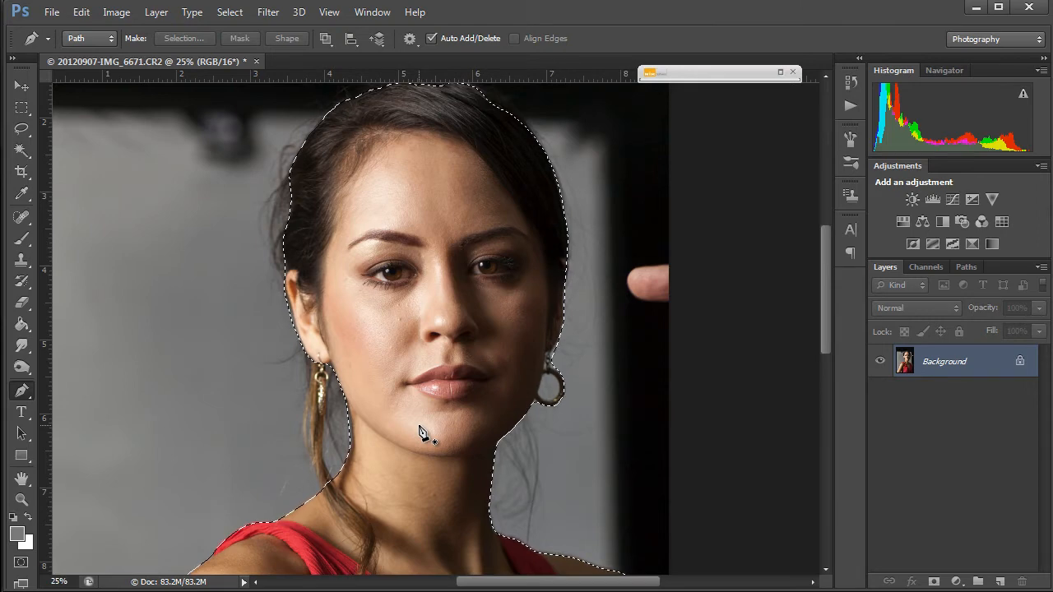
key(z)
alt+click(420, 423)
alt+click(419, 421)
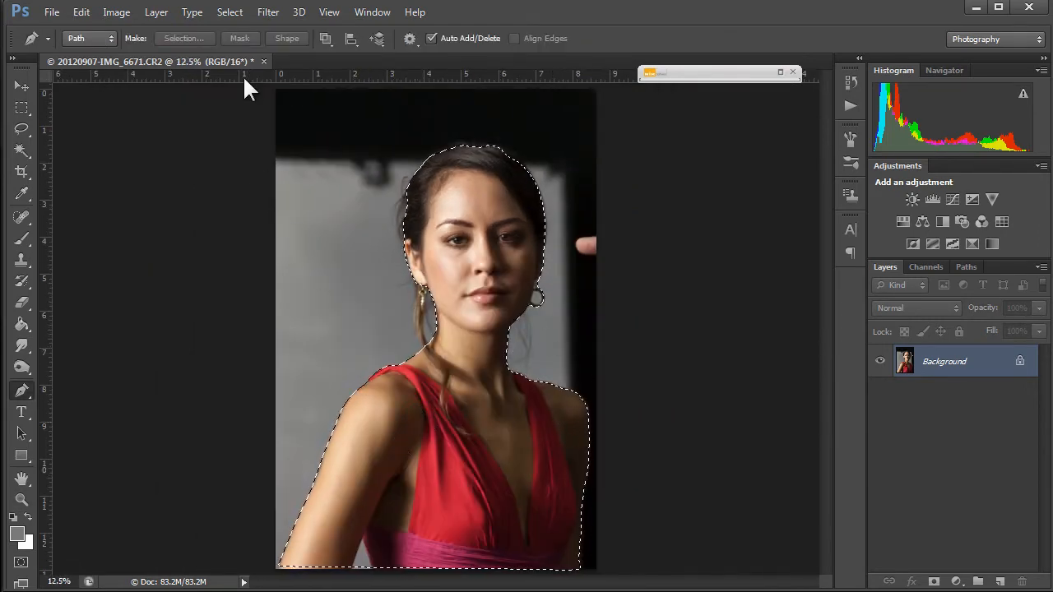
click(242, 10)
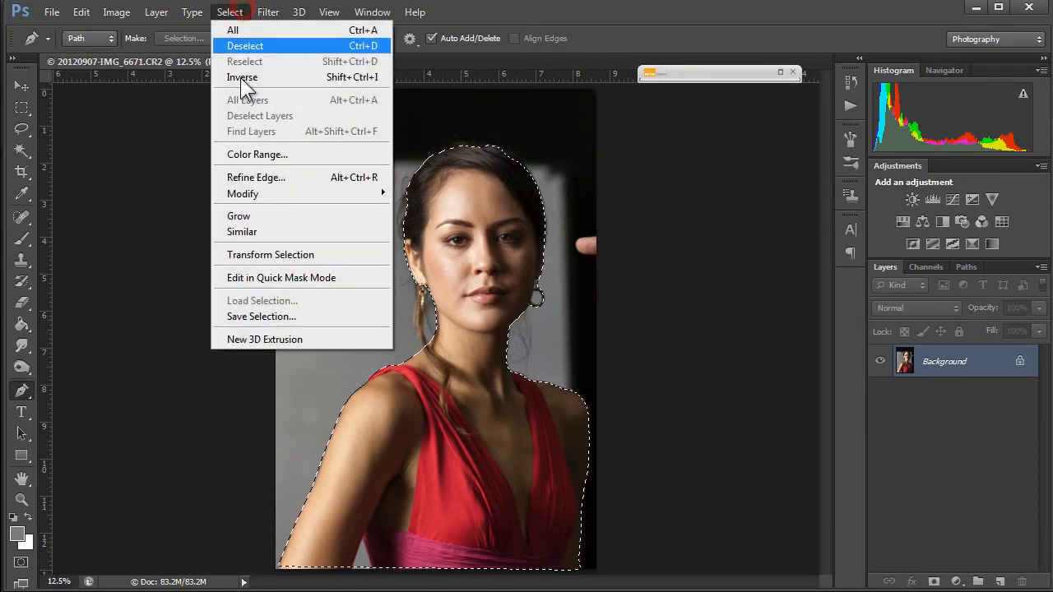
click(248, 318)
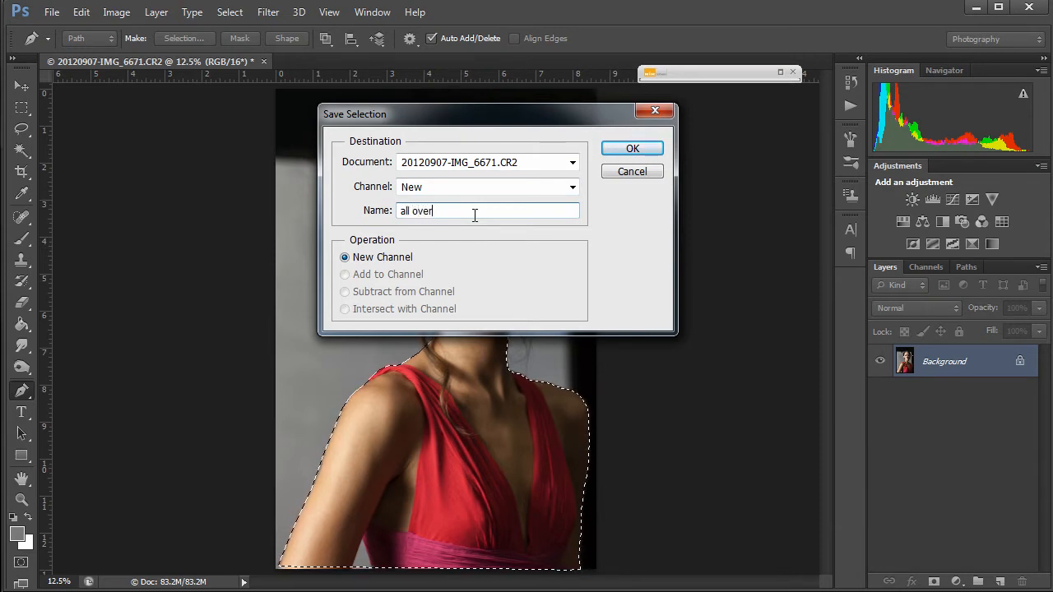
click(647, 148)
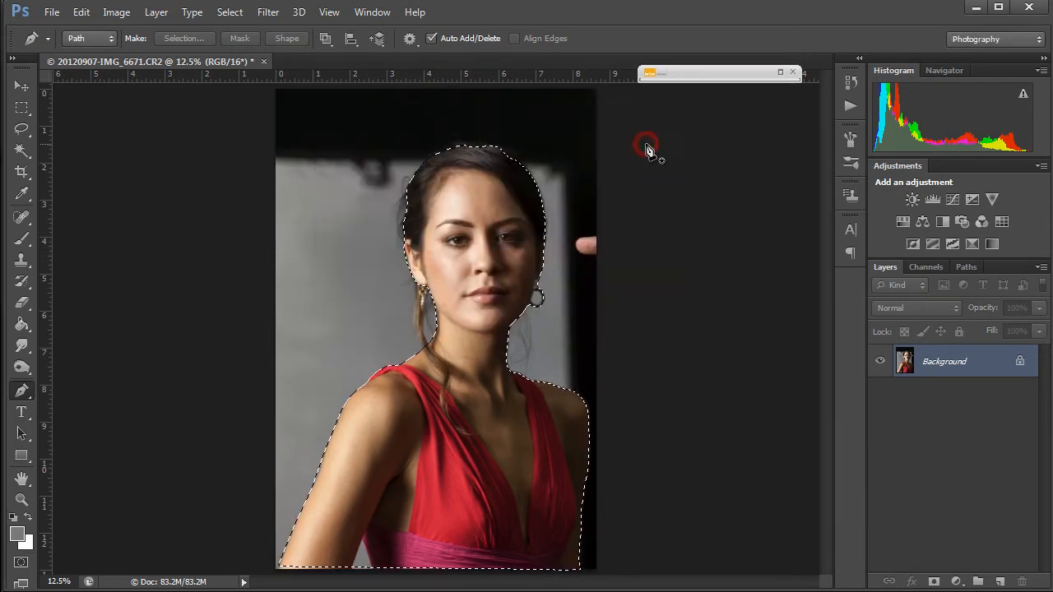
key(ctrl+d)
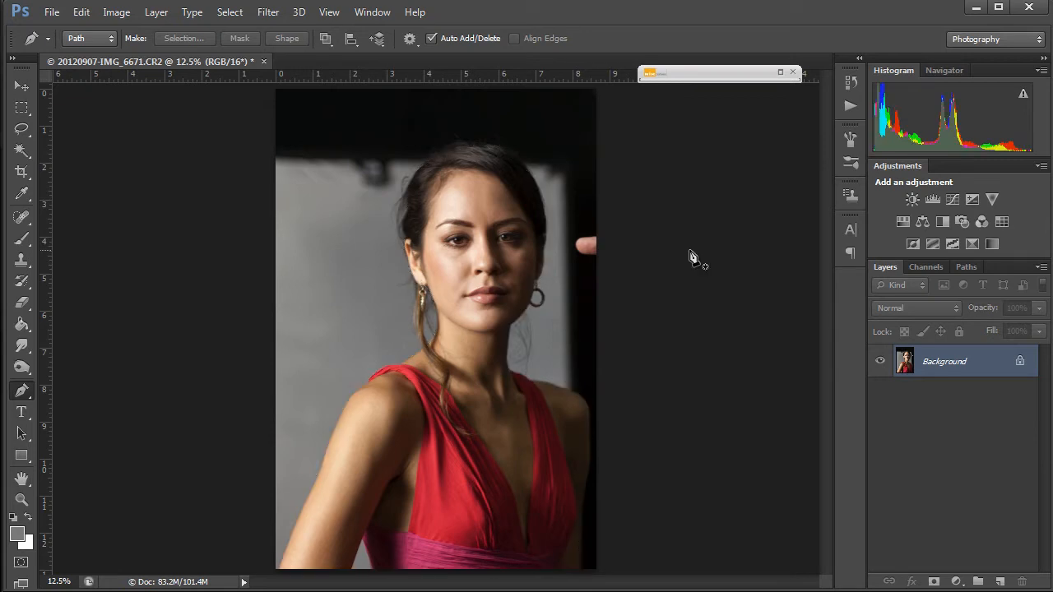
- Load the saved "all over" channel as a new selection to test it, and deselect it again
click(231, 15)
click(240, 300)
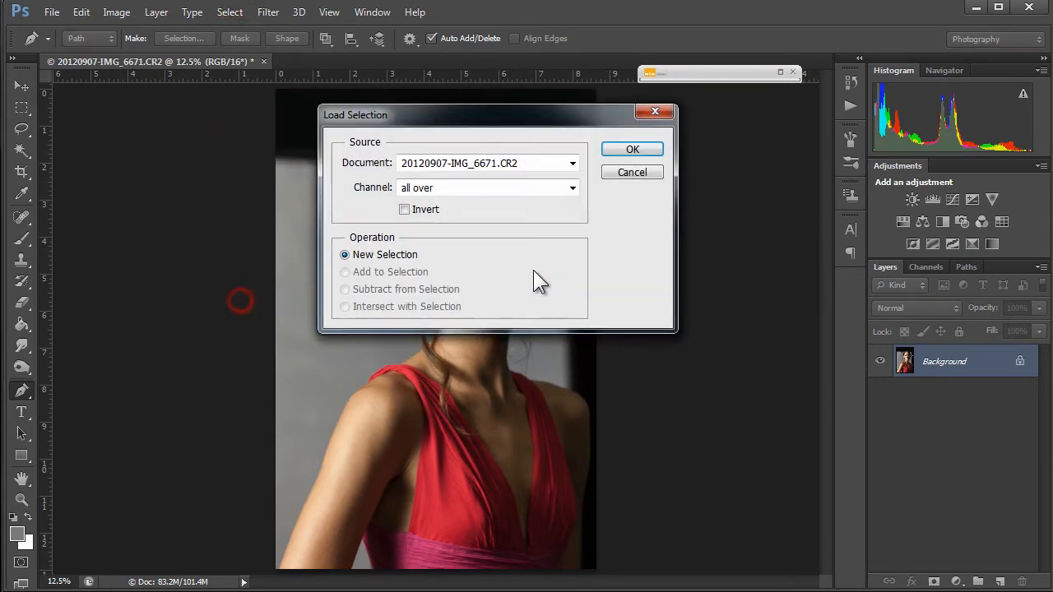
click(574, 188)
click(555, 206)
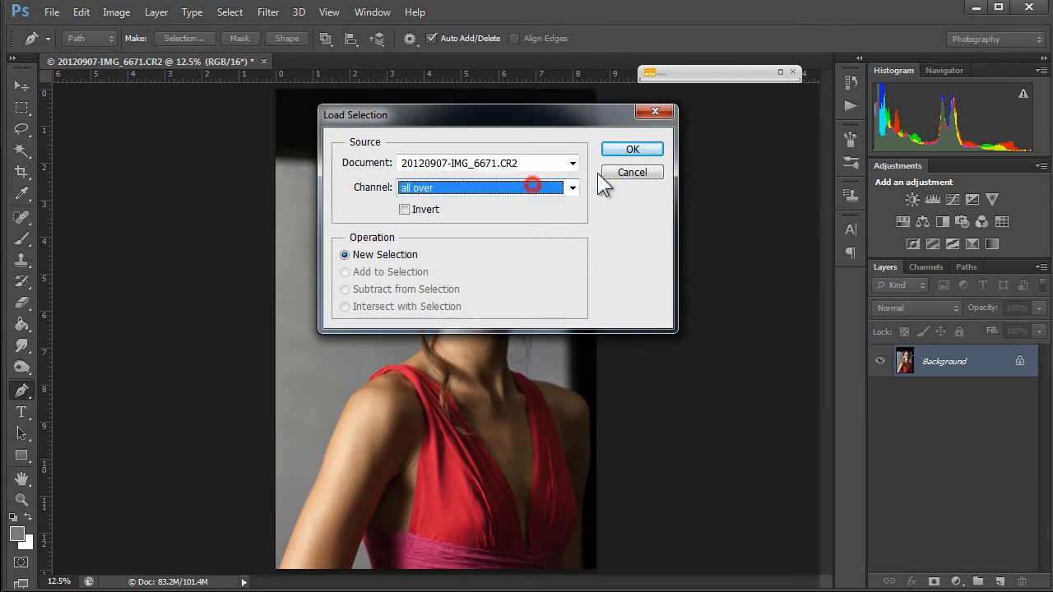
click(630, 150)
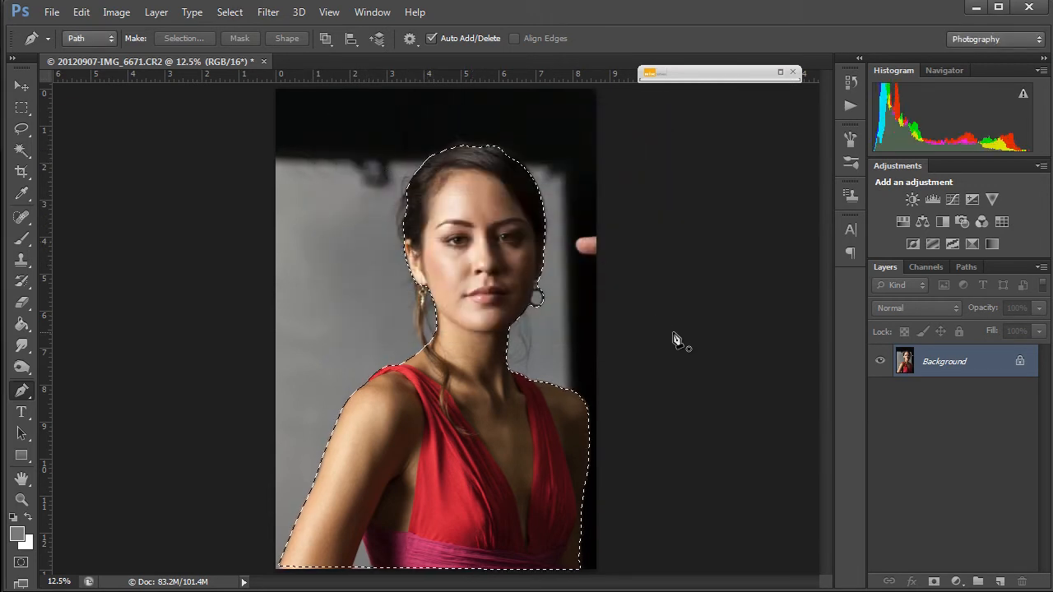
key(ctrl+d)
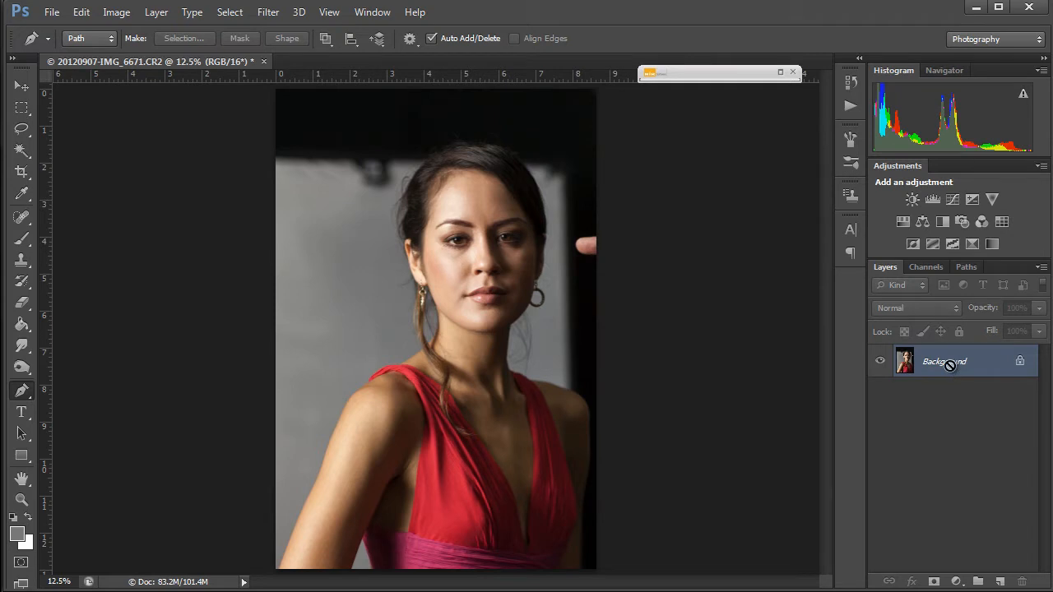
- Duplicate the Background layer, reset the colours to default and add a new empty layer above the copy
key(ctrl+j)
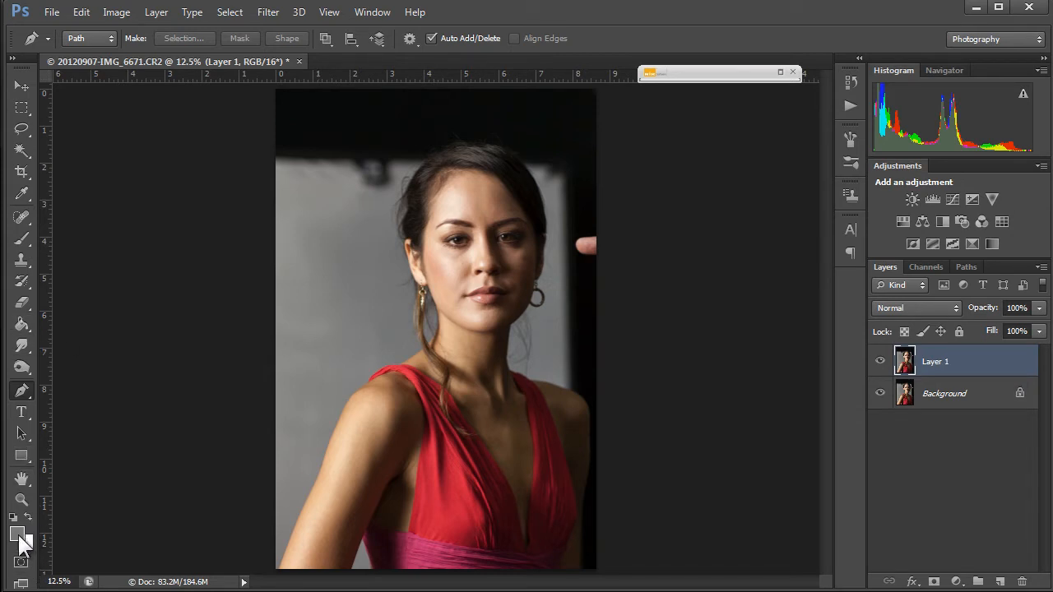
key(d)
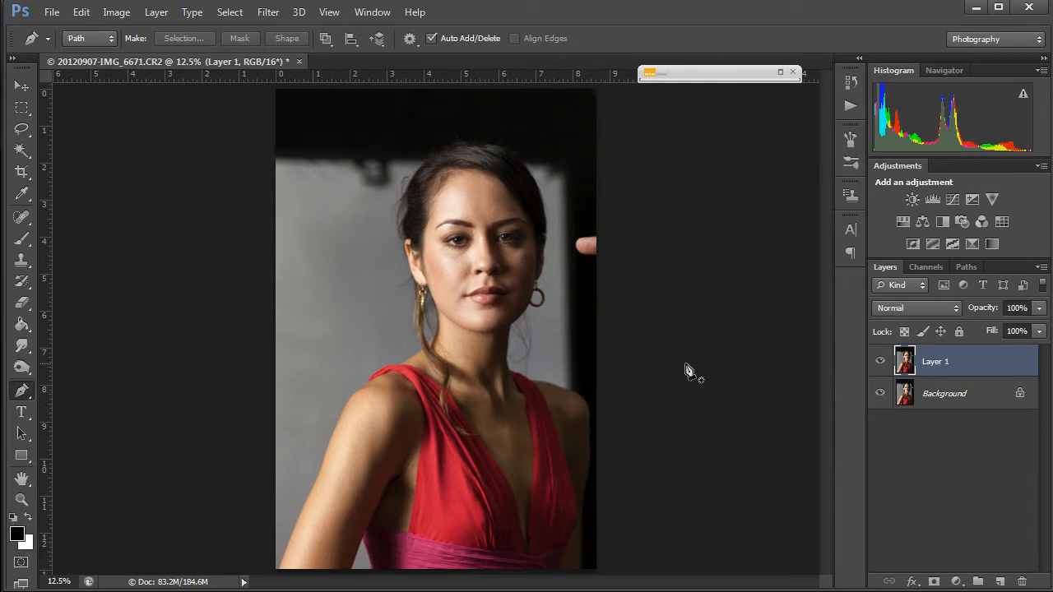
click(1000, 583)
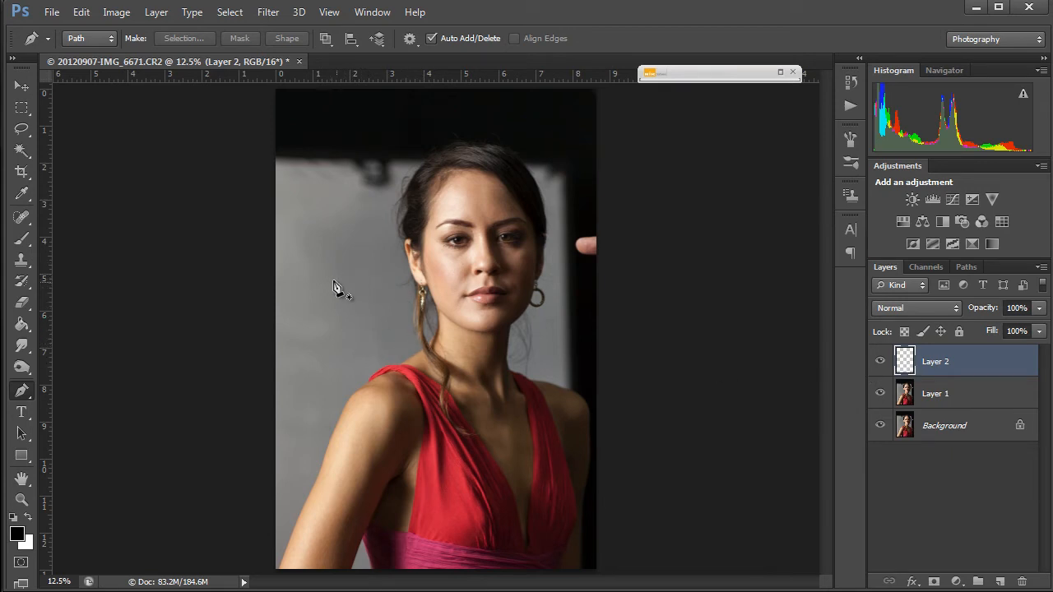
- Fill the empty top layer with a grey sampled from the studio backdrop beside the woman using the Paint Bucket
click(27, 325)
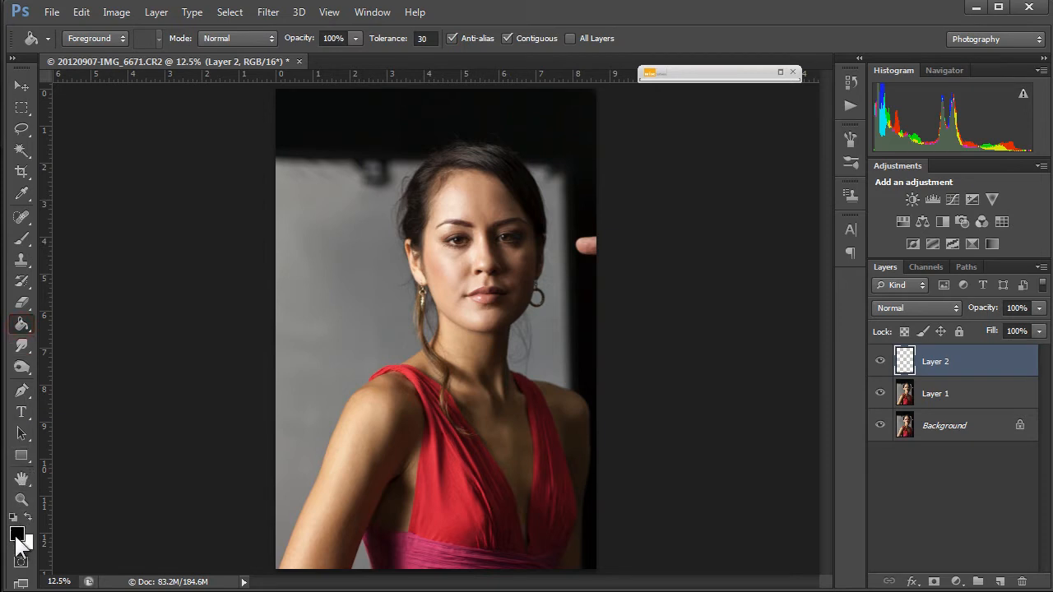
click(16, 535)
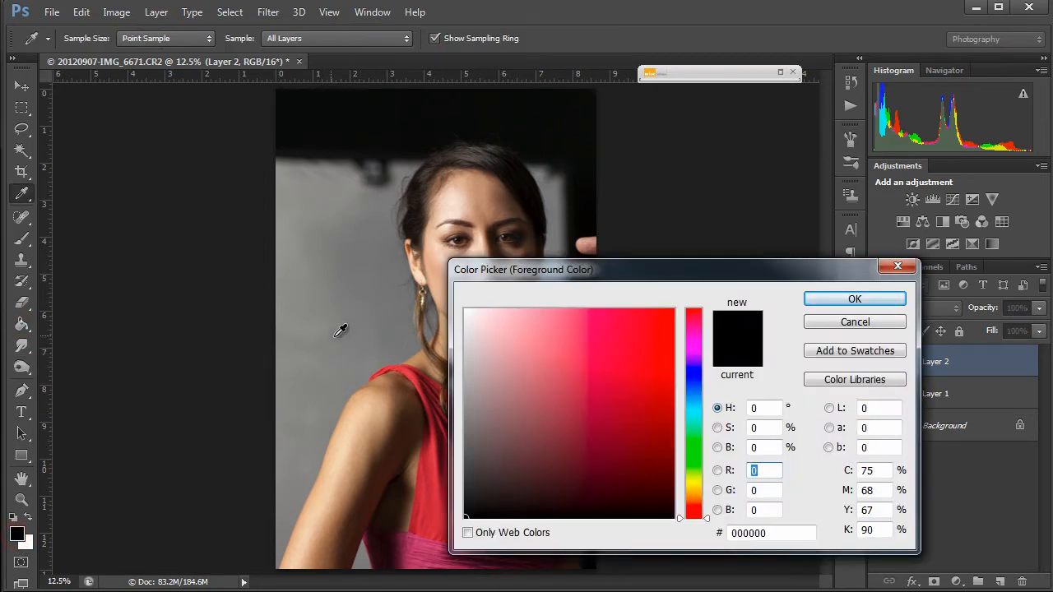
click(357, 249)
click(874, 303)
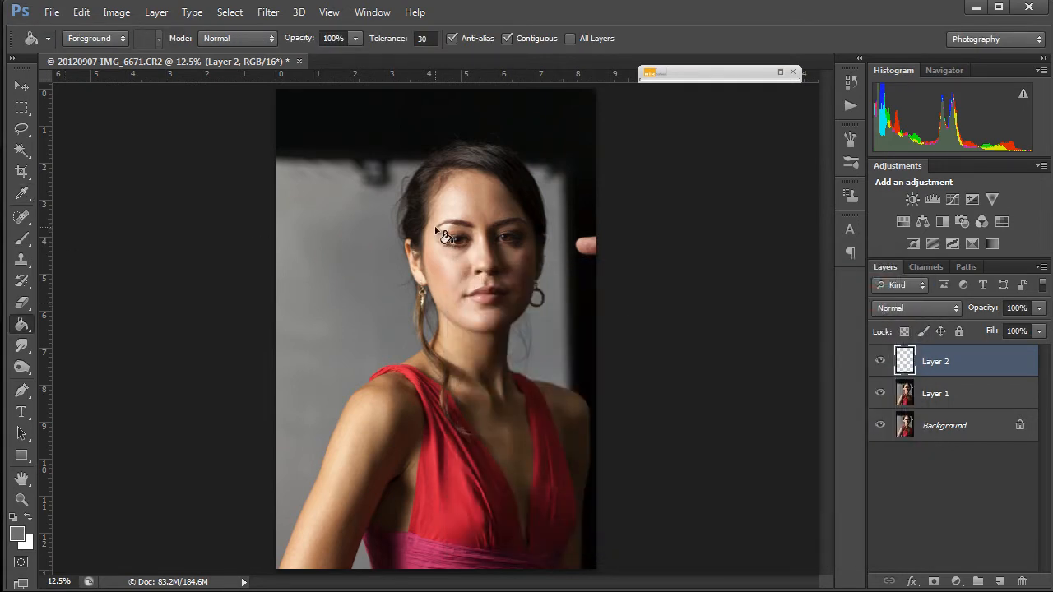
click(364, 244)
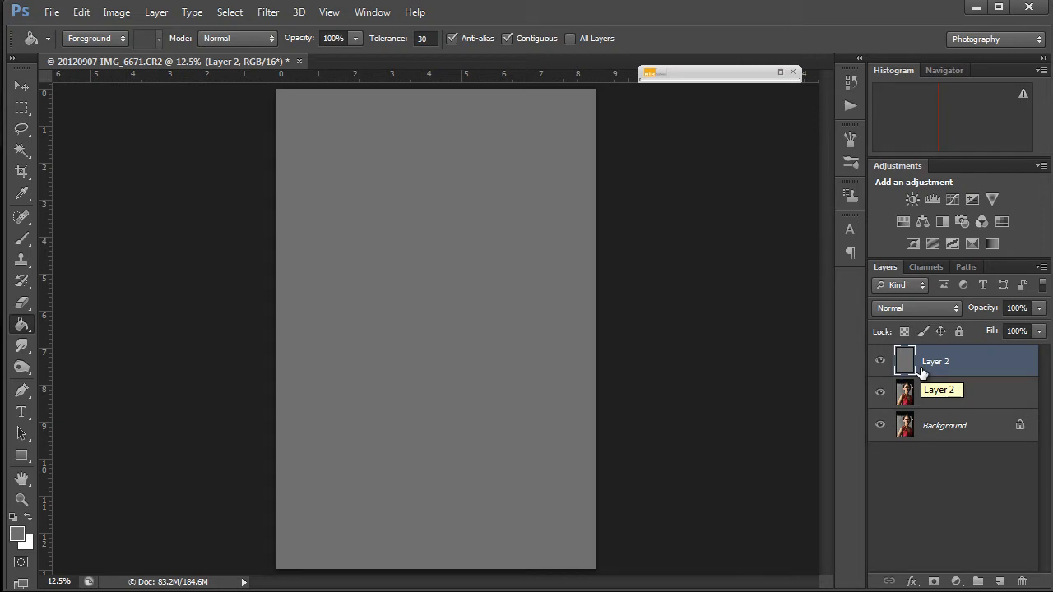
- Add a black layer mask that hides the grey layer, and make that mask the editing target
alt+click(935, 581)
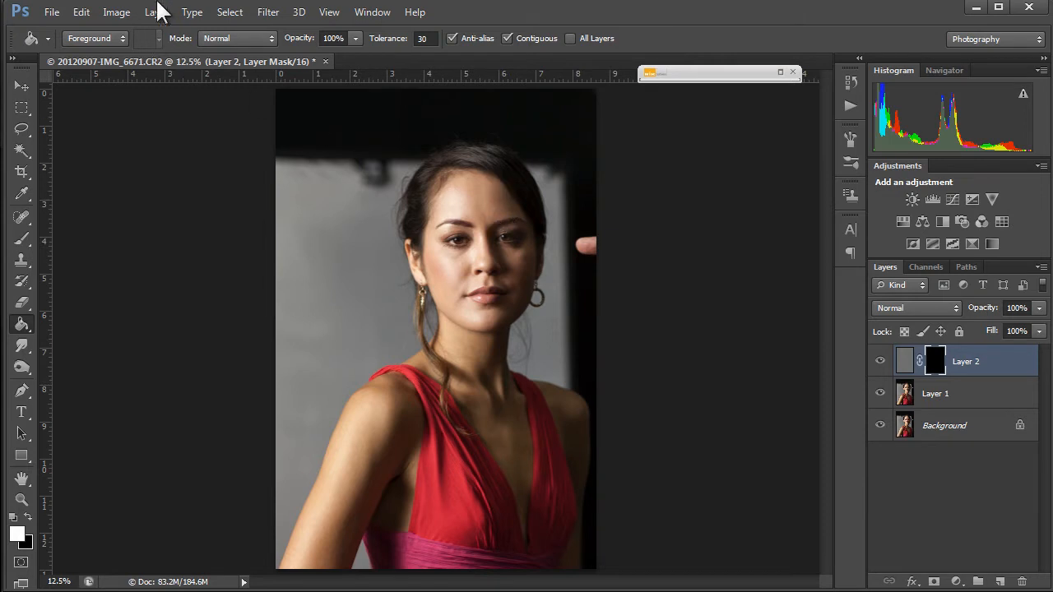
click(229, 14)
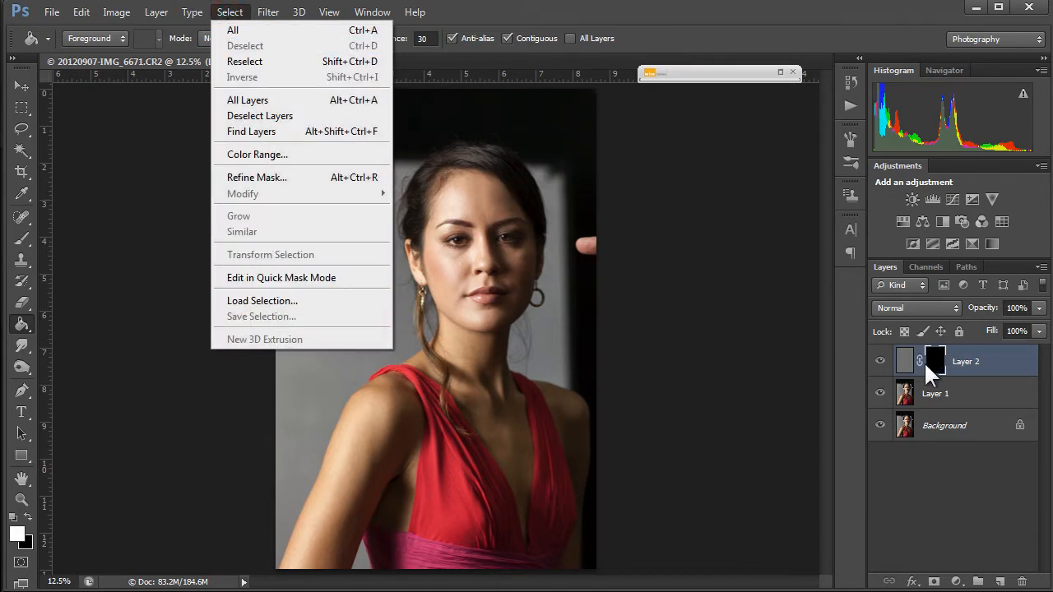
click(928, 362)
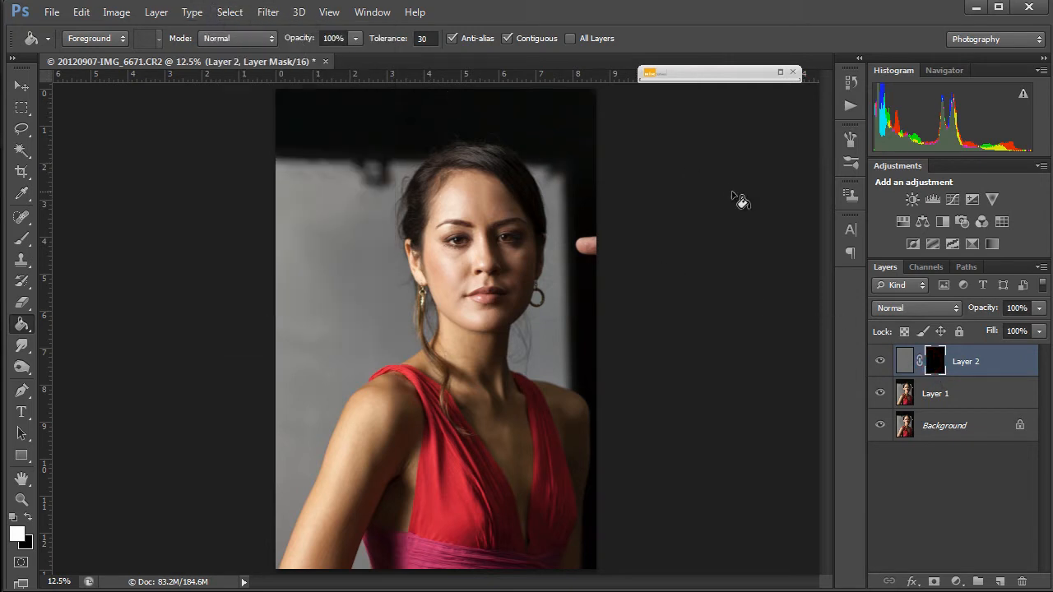
- Load the saved "all over" channel as a new selection and invert it to select the background around the woman
click(228, 13)
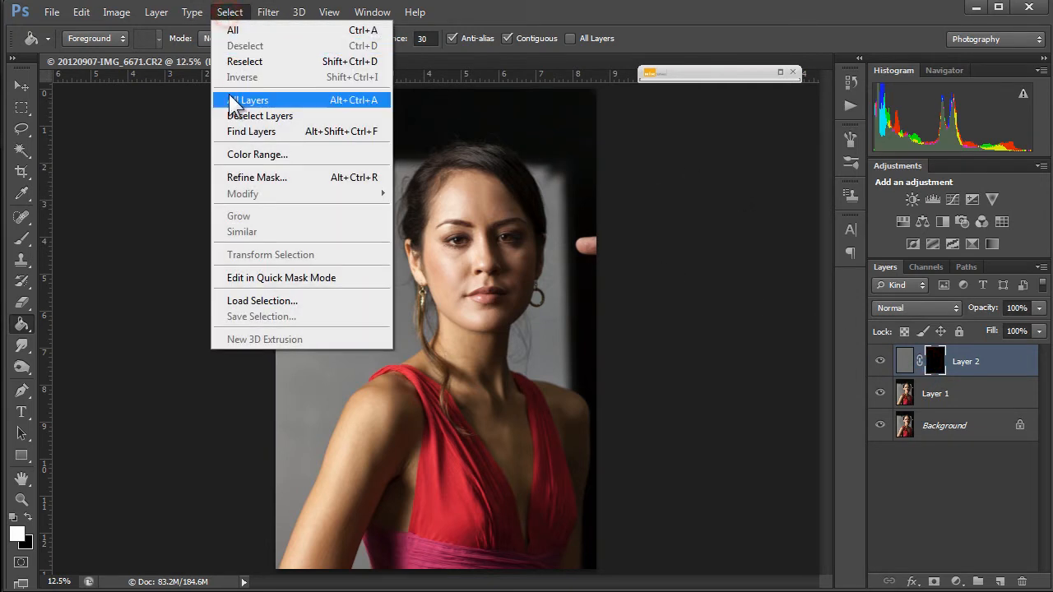
click(243, 298)
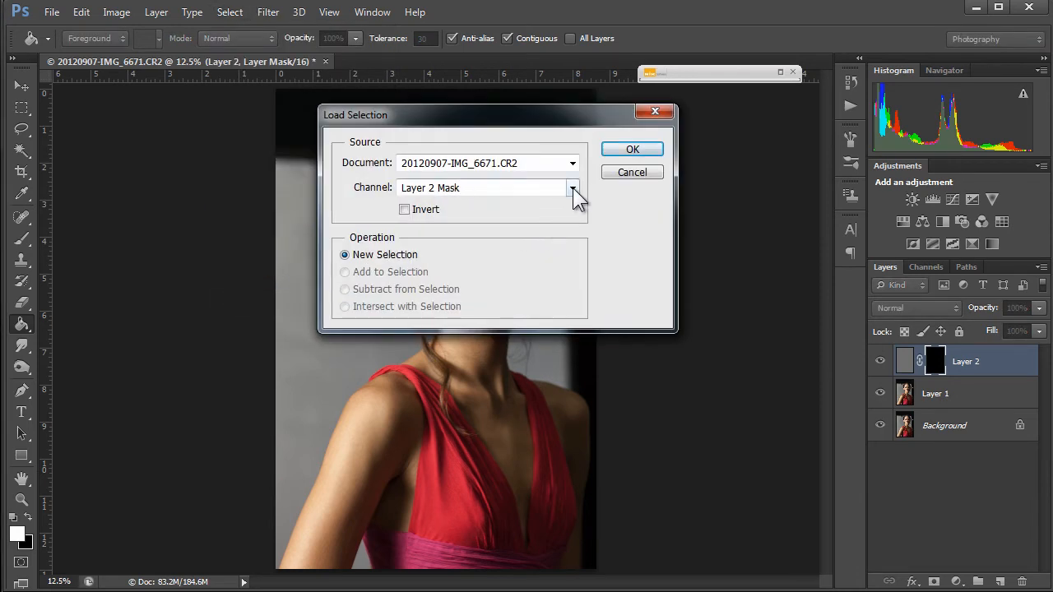
click(572, 188)
click(432, 243)
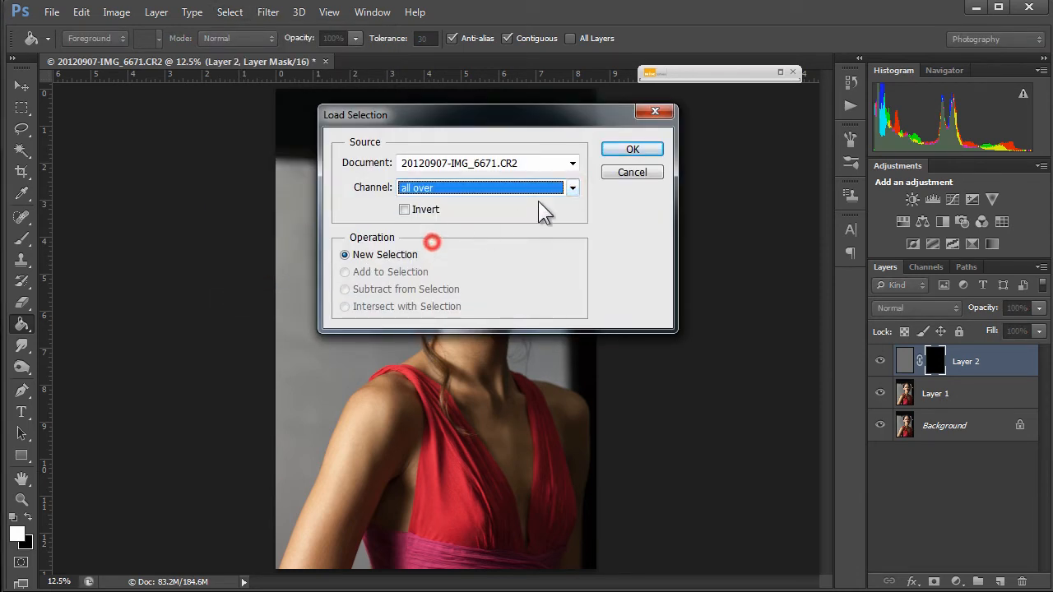
click(625, 150)
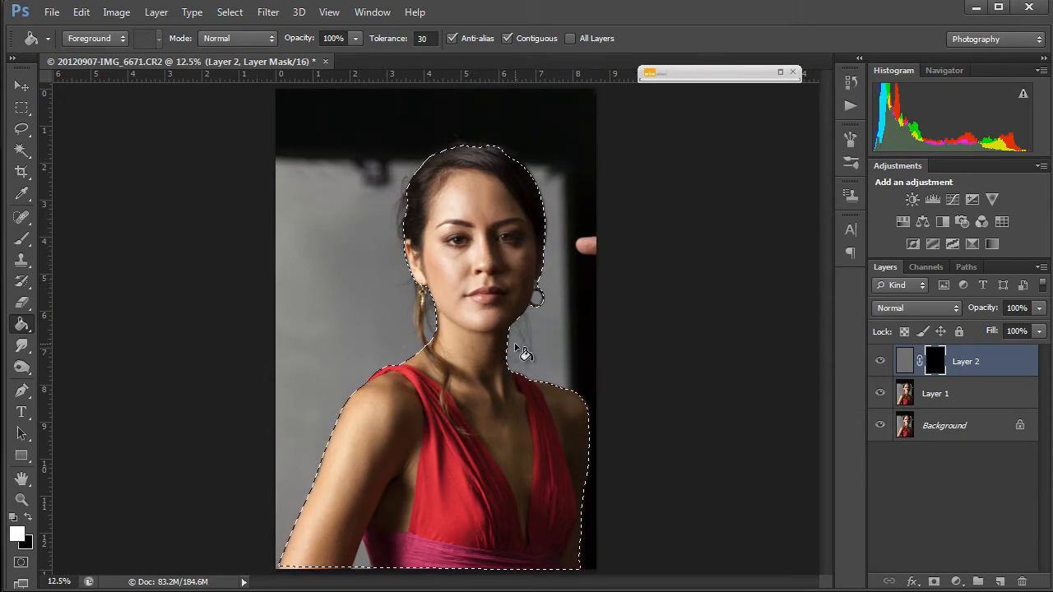
key(ctrl+shift+i)
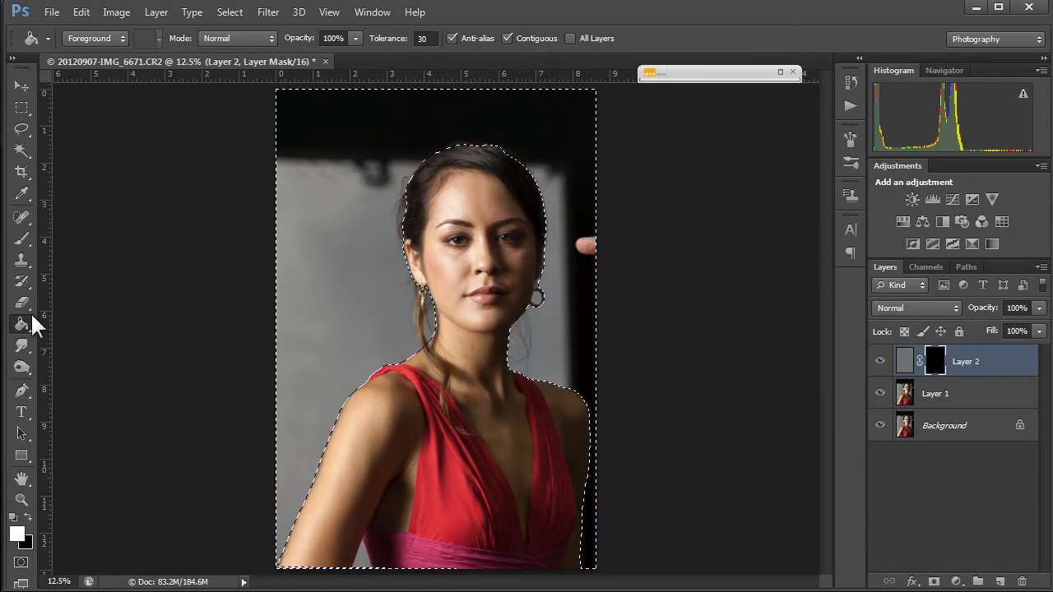
- Paint the grey layer's mask white across the selected background with a soft 923 px brush at 100% opacity
click(21, 238)
drag(288, 138, 319, 137)
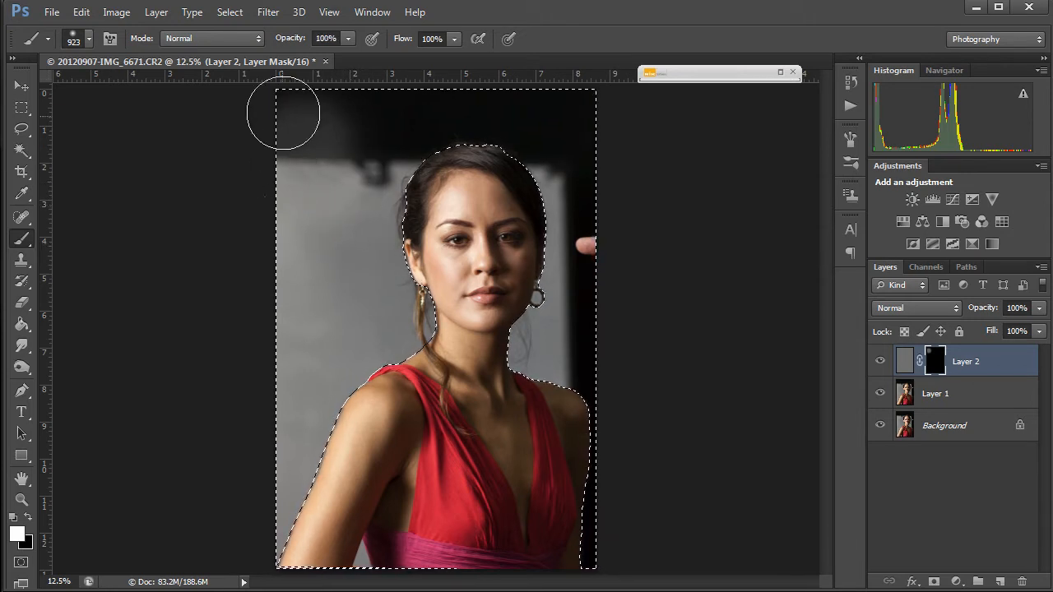
mouse_move(283, 114)
mouse_down()
mouse_move(294, 164)
mouse_move(304, 160)
mouse_move(300, 202)
mouse_move(365, 118)
mouse_move(332, 198)
mouse_up()
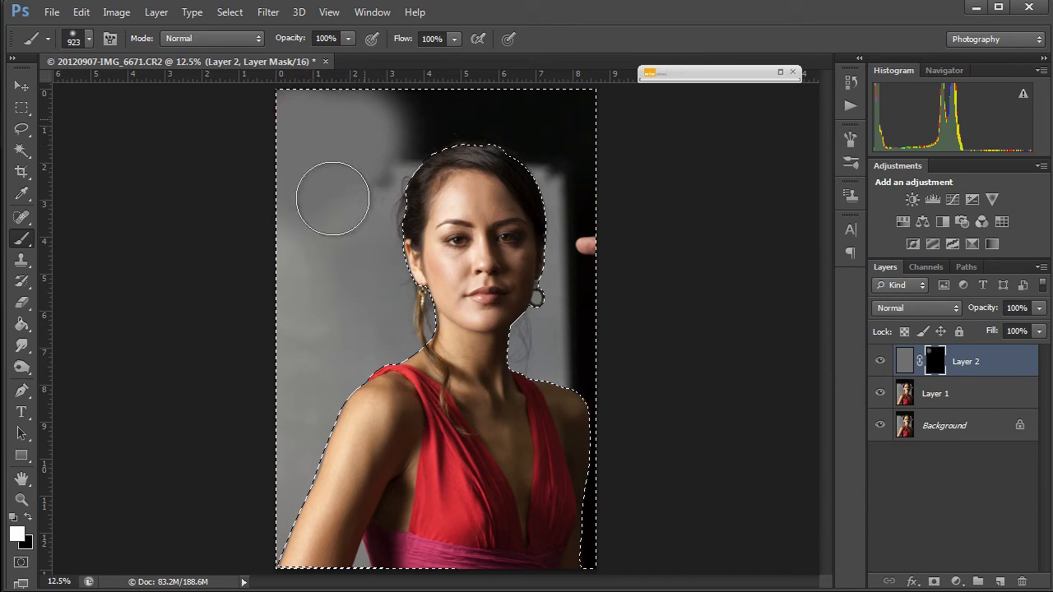
drag(375, 147, 405, 125)
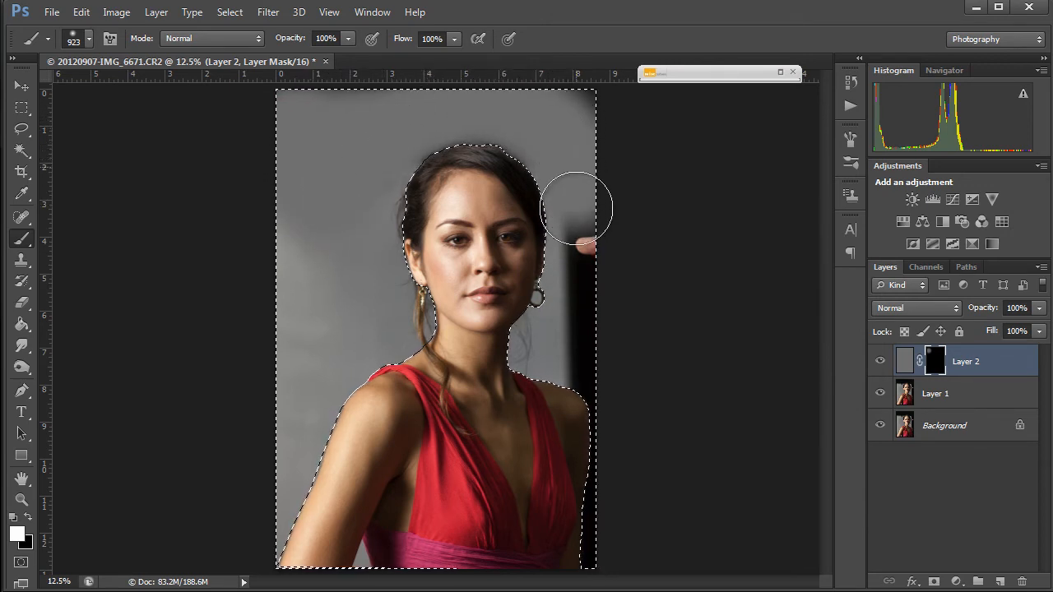
mouse_move(592, 369)
mouse_down()
mouse_move(628, 520)
mouse_move(626, 581)
mouse_move(617, 567)
mouse_move(634, 414)
mouse_move(625, 335)
mouse_move(586, 330)
mouse_move(545, 348)
mouse_move(610, 275)
mouse_move(626, 120)
mouse_move(573, 114)
mouse_up()
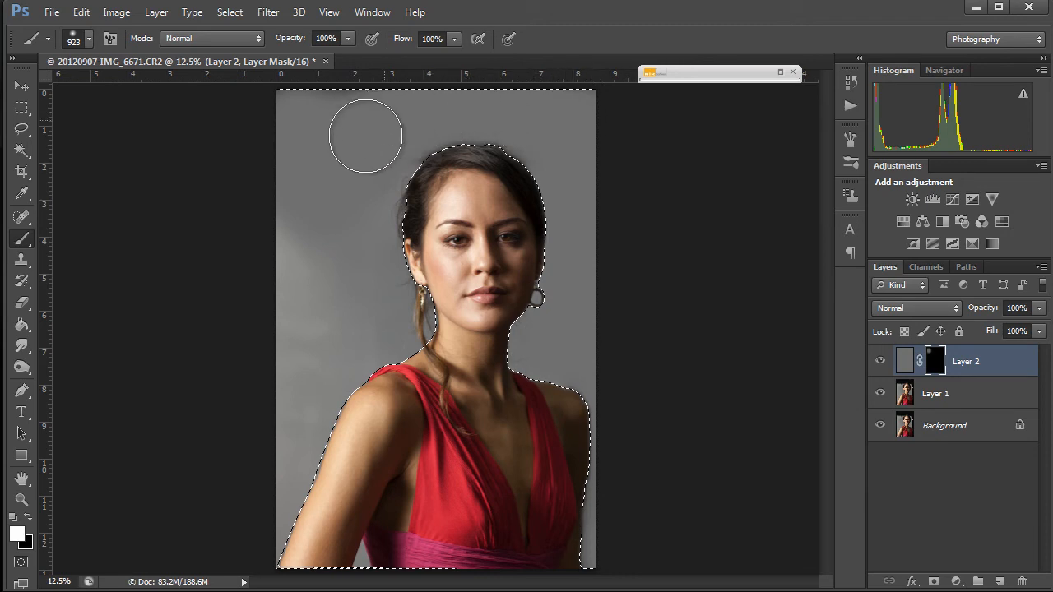
drag(383, 162, 357, 253)
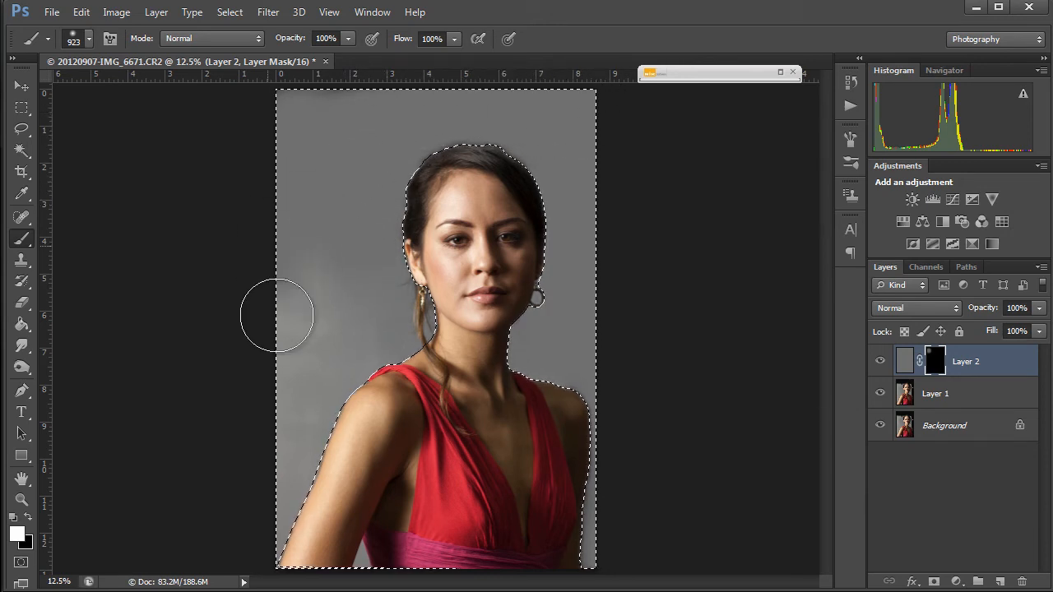
mouse_move(277, 316)
mouse_down()
mouse_move(343, 283)
mouse_move(378, 282)
mouse_move(300, 356)
mouse_move(278, 414)
mouse_up()
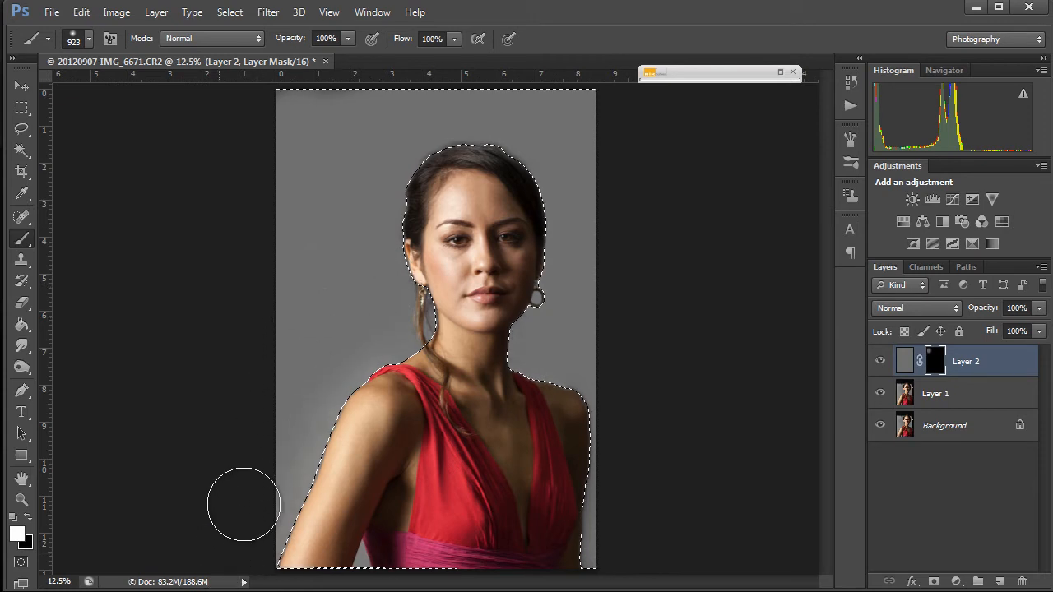
mouse_move(242, 505)
mouse_down()
mouse_move(305, 404)
mouse_move(383, 313)
mouse_move(346, 312)
mouse_move(337, 269)
mouse_up()
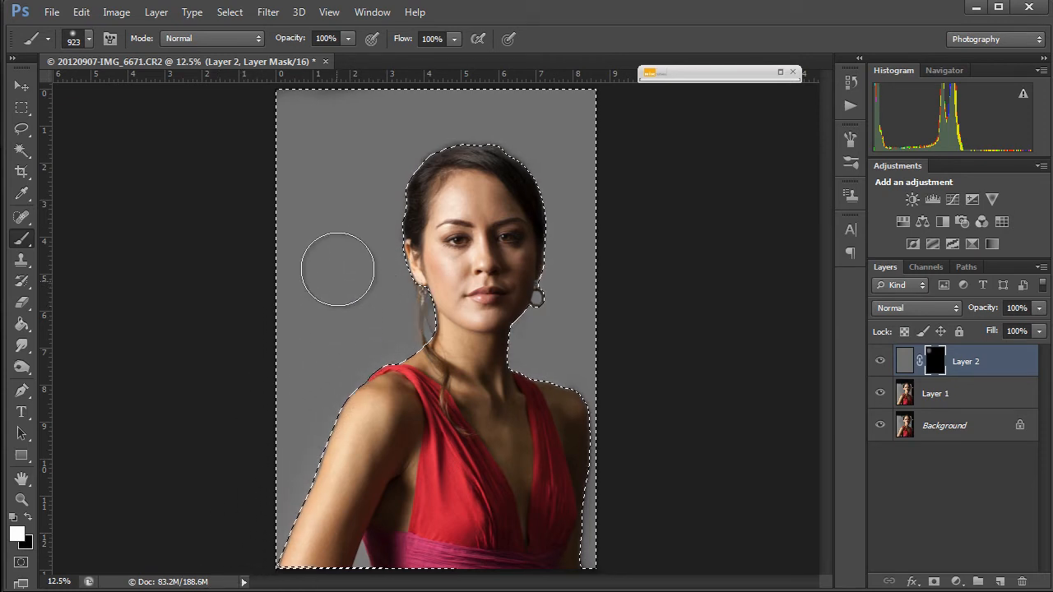
mouse_move(536, 111)
mouse_down()
mouse_move(390, 254)
mouse_move(362, 265)
mouse_up()
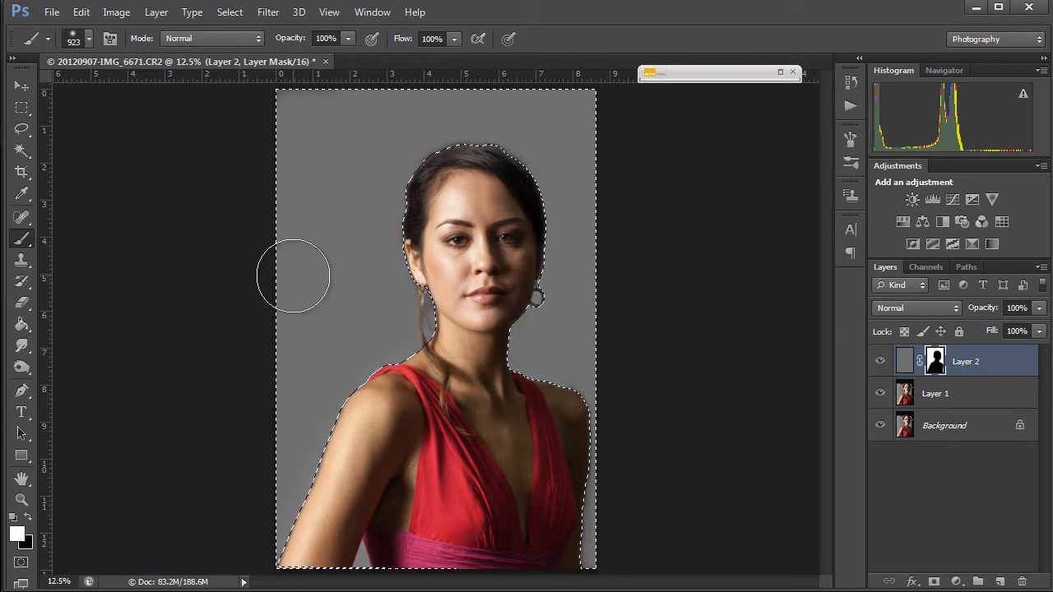
- Paint black on the mask with a 283 px brush to restore the loose hair strand beside the neck, and deselect
key(x)
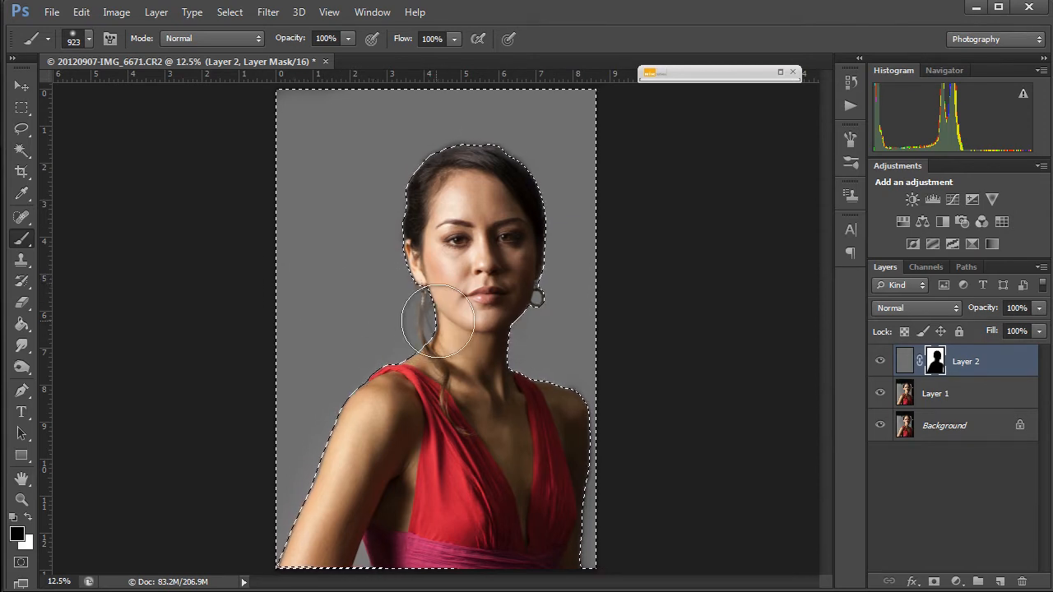
mouse_move(458, 331)
mouse_down()
mouse_move(423, 337)
mouse_move(424, 291)
mouse_move(438, 348)
mouse_move(427, 322)
mouse_move(423, 343)
mouse_move(438, 371)
mouse_move(429, 310)
mouse_up()
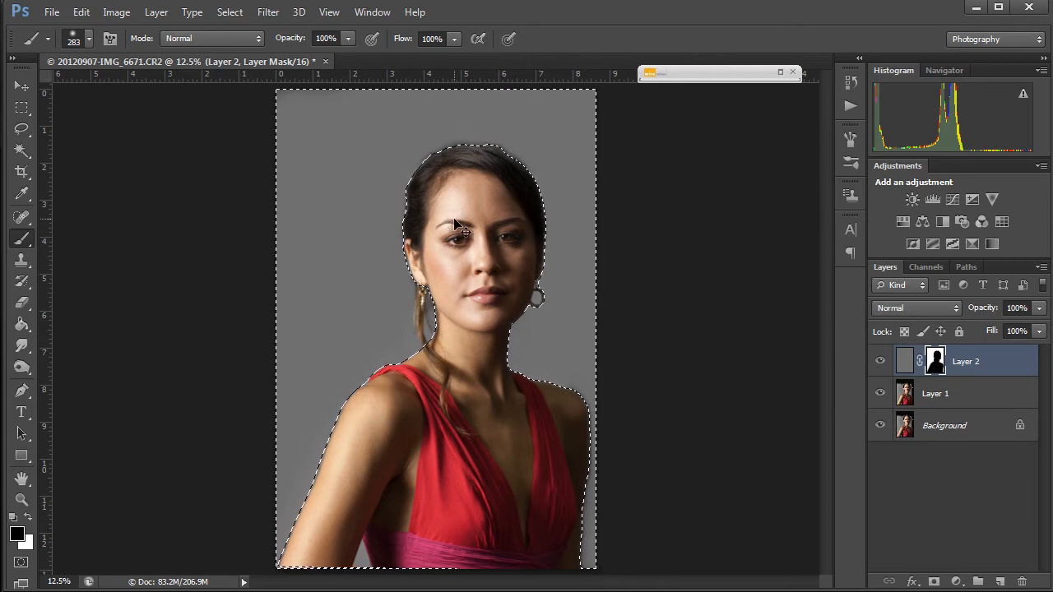
key(ctrl+d)
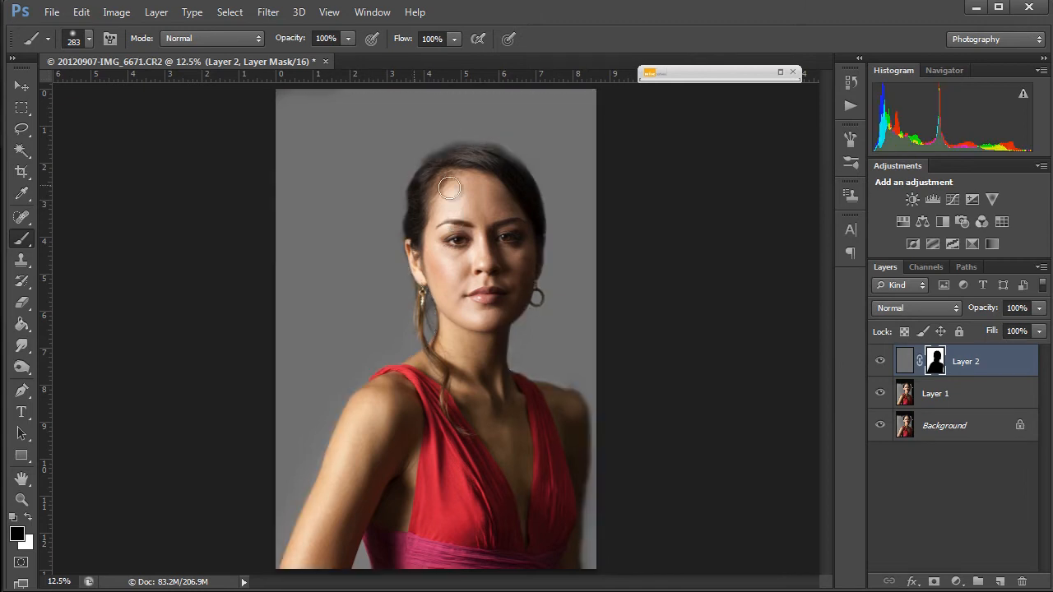
- Clean up the mask edge around the top of the head, painting white over the background and black over the hair
ctrl+click(495, 164)
ctrl+click(494, 163)
ctrl+click(494, 163)
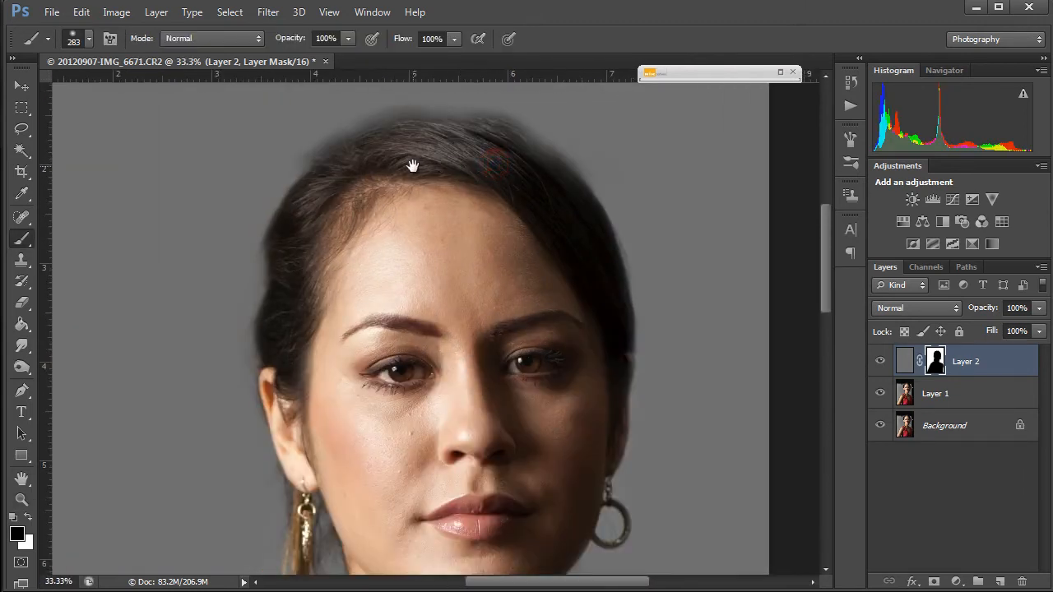
drag(413, 165, 427, 298)
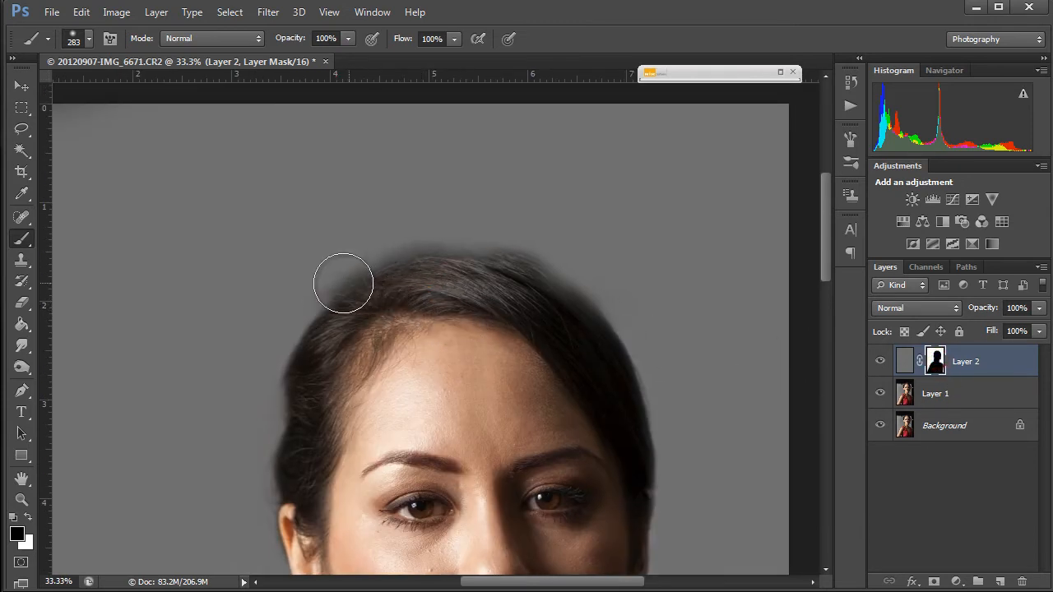
key(x)
mouse_move(310, 255)
mouse_down()
mouse_move(394, 228)
mouse_move(299, 278)
mouse_move(380, 238)
mouse_move(509, 227)
mouse_move(549, 234)
mouse_move(623, 284)
mouse_up()
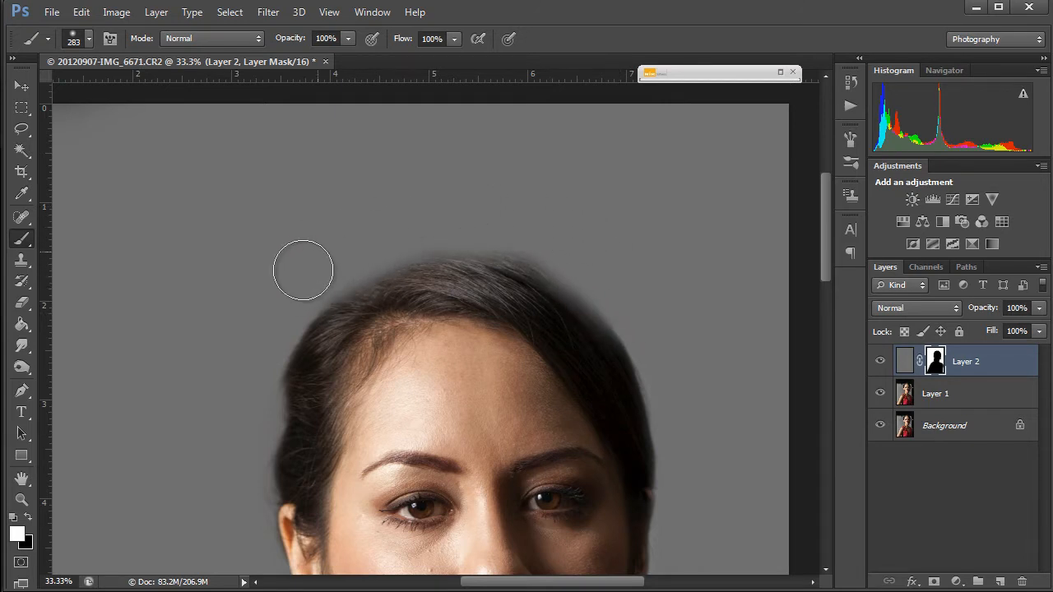
key(x)
mouse_move(318, 364)
mouse_down()
mouse_move(360, 367)
mouse_move(363, 326)
mouse_up()
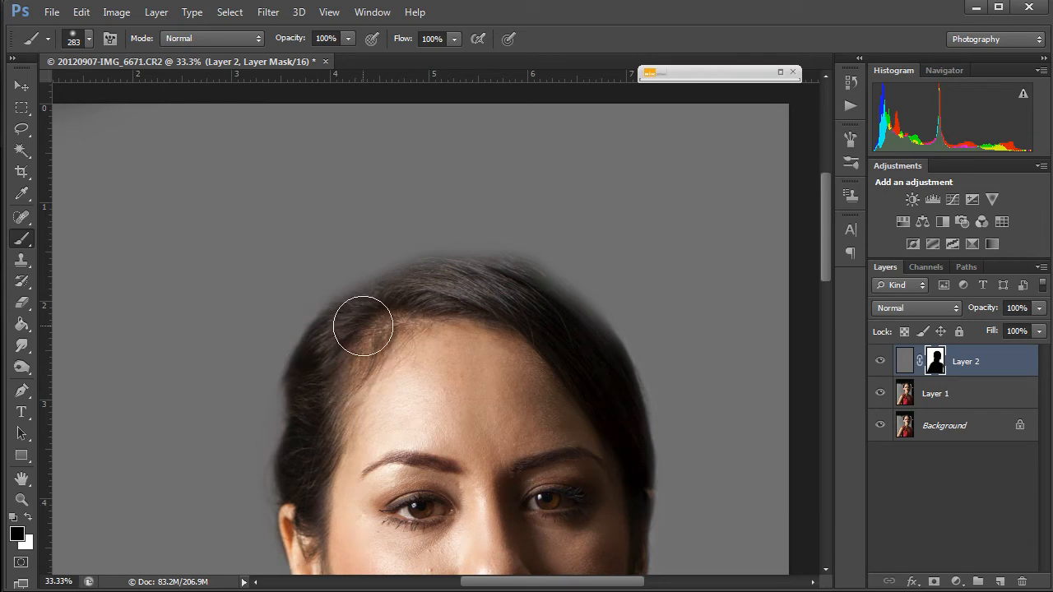
- Set the brush size to 271 px and its hardness to 0%
drag(297, 304, 280, 226)
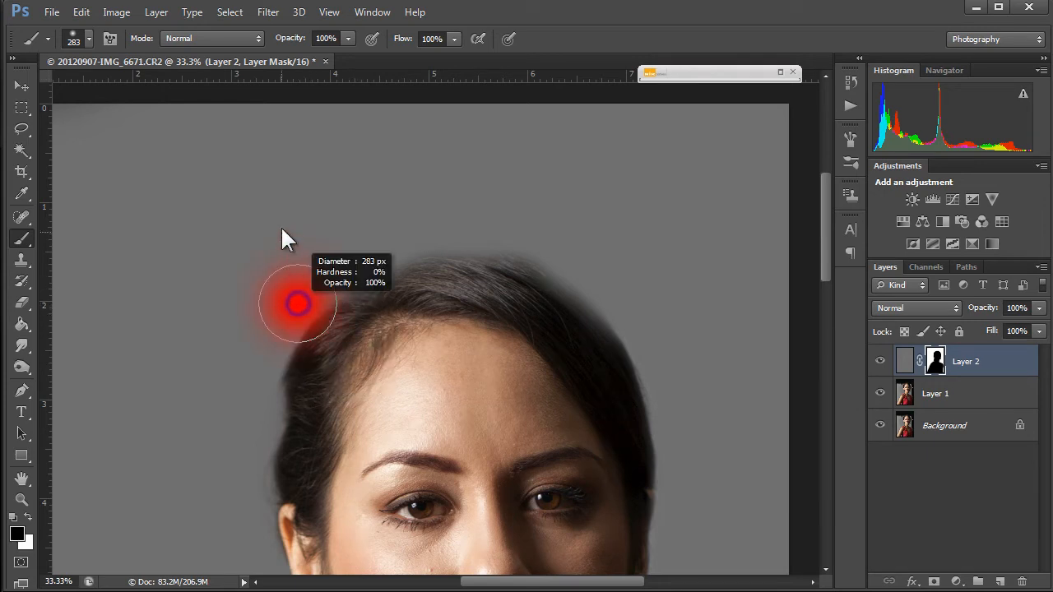
mouse_move(374, 526)
mouse_down()
mouse_move(243, 185)
mouse_move(543, 562)
mouse_move(332, 329)
mouse_up()
click(89, 39)
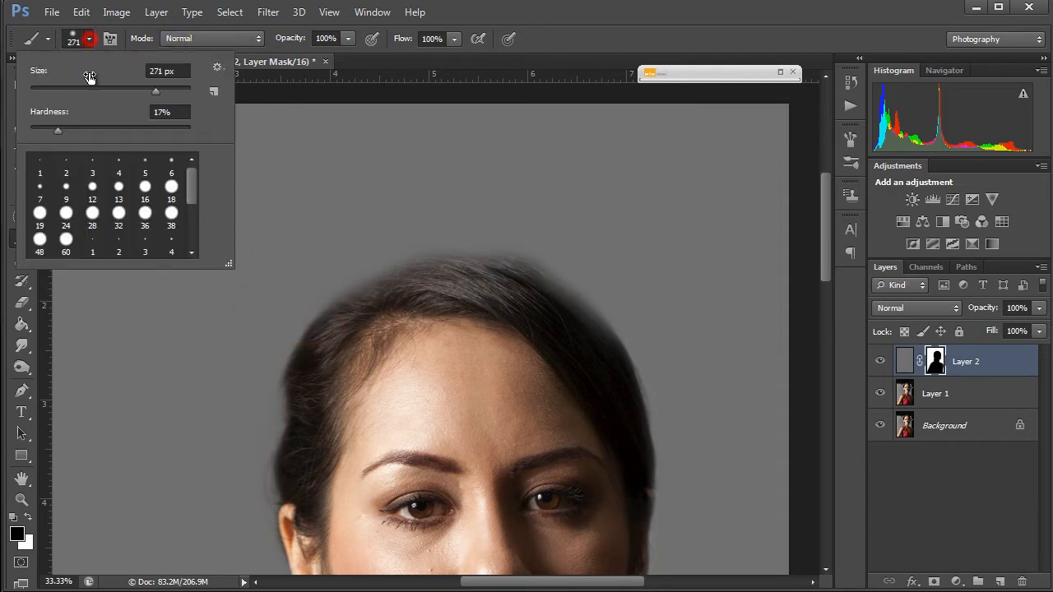
drag(56, 129, 165, 133)
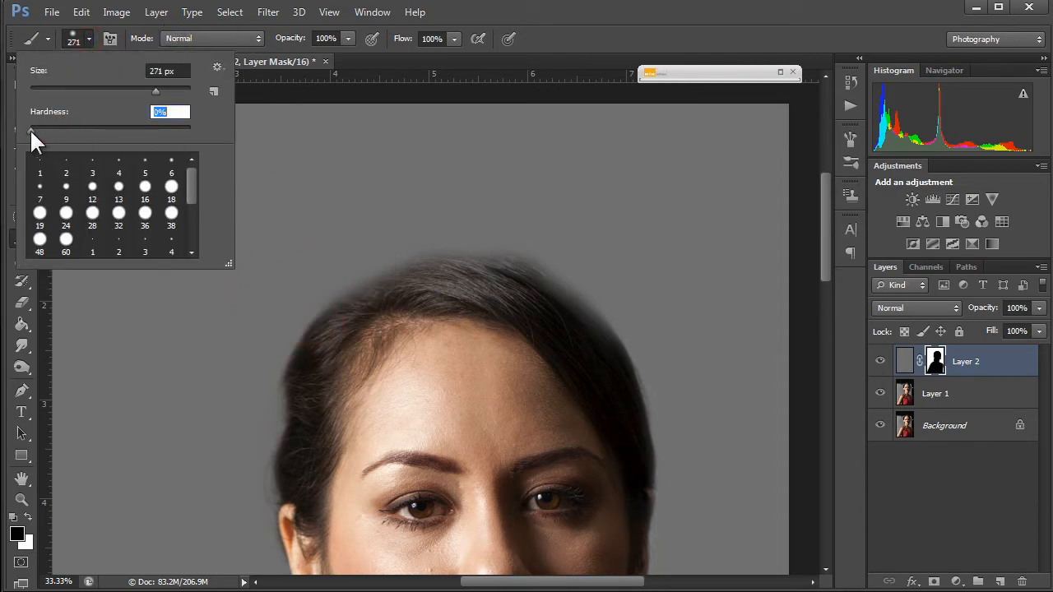
click(88, 37)
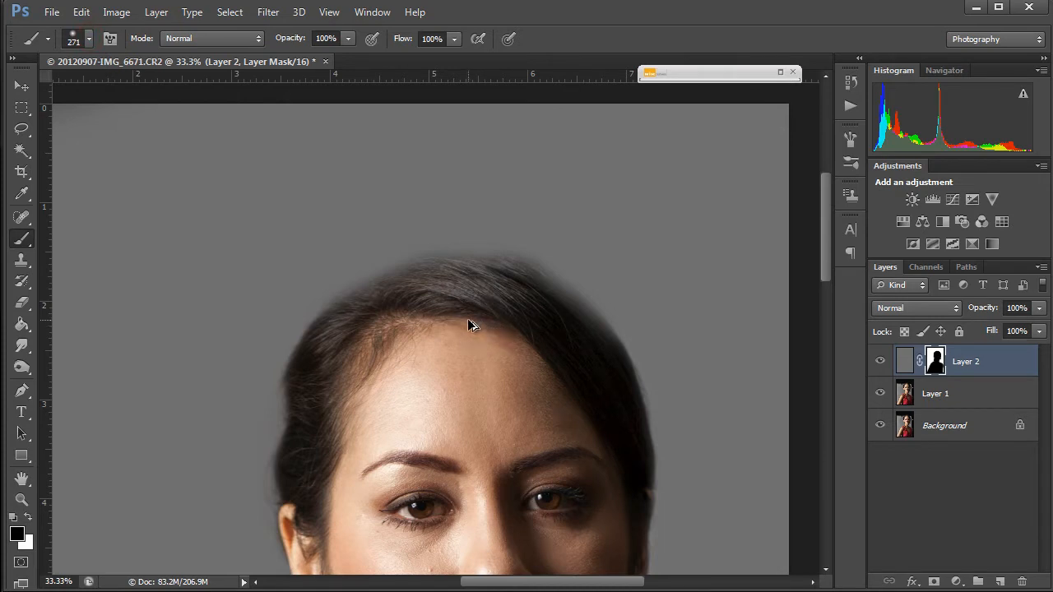
- Reduce the brush to 205 px and paint black on the mask along the hair's outer edge around the head
mouse_move(434, 326)
mouse_down()
mouse_move(460, 327)
mouse_move(451, 332)
mouse_up()
mouse_move(445, 213)
mouse_down()
mouse_move(433, 482)
mouse_move(414, 181)
mouse_move(531, 284)
mouse_move(440, 314)
mouse_move(477, 312)
mouse_move(436, 220)
mouse_move(434, 399)
mouse_move(423, 249)
mouse_move(421, 420)
mouse_up()
mouse_move(419, 302)
mouse_down()
mouse_move(420, 185)
mouse_move(424, 332)
mouse_up()
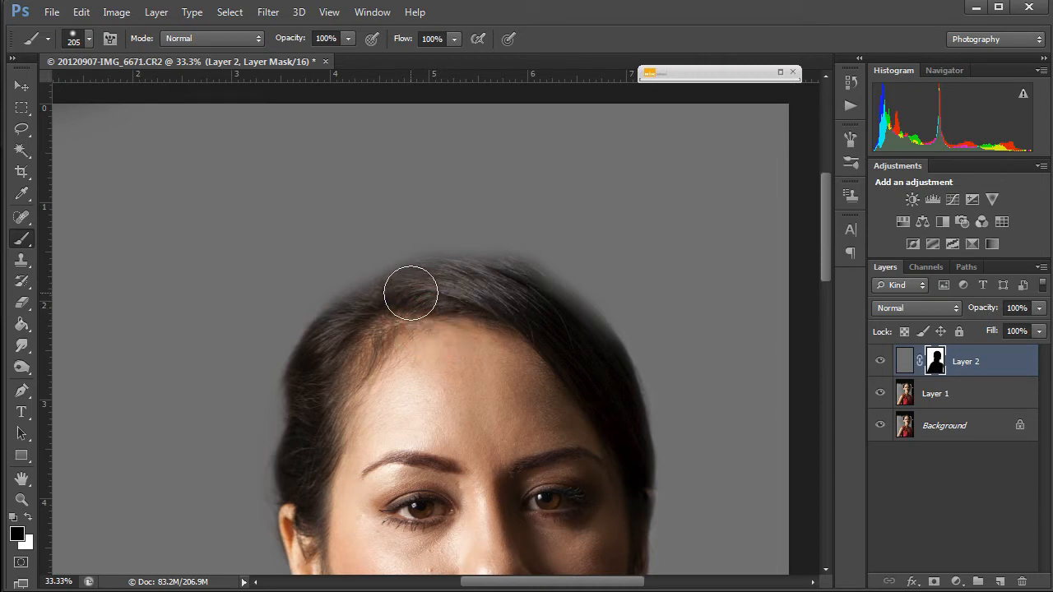
mouse_move(411, 294)
mouse_down()
mouse_move(367, 311)
mouse_move(338, 343)
mouse_move(354, 315)
mouse_move(431, 288)
mouse_move(518, 295)
mouse_move(469, 282)
mouse_up()
mouse_move(535, 297)
mouse_down()
mouse_move(560, 318)
mouse_move(521, 303)
mouse_move(571, 329)
mouse_move(601, 379)
mouse_move(576, 333)
mouse_move(608, 364)
mouse_move(557, 307)
mouse_move(488, 276)
mouse_move(396, 292)
mouse_move(333, 346)
mouse_move(373, 331)
mouse_move(380, 271)
mouse_up()
mouse_move(329, 310)
mouse_down()
mouse_move(304, 414)
mouse_move(320, 310)
mouse_move(348, 264)
mouse_move(421, 223)
mouse_move(502, 219)
mouse_move(553, 230)
mouse_move(580, 257)
mouse_move(628, 357)
mouse_up()
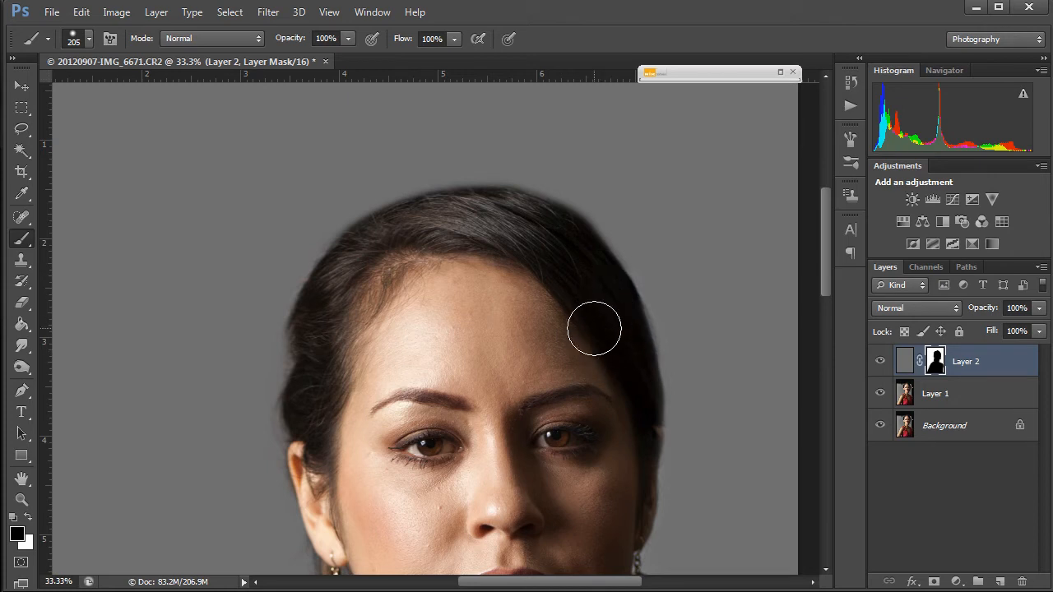
- Touch up the mask with white just outside the hair's upper edge and check the outline around the face and neck
key(z)
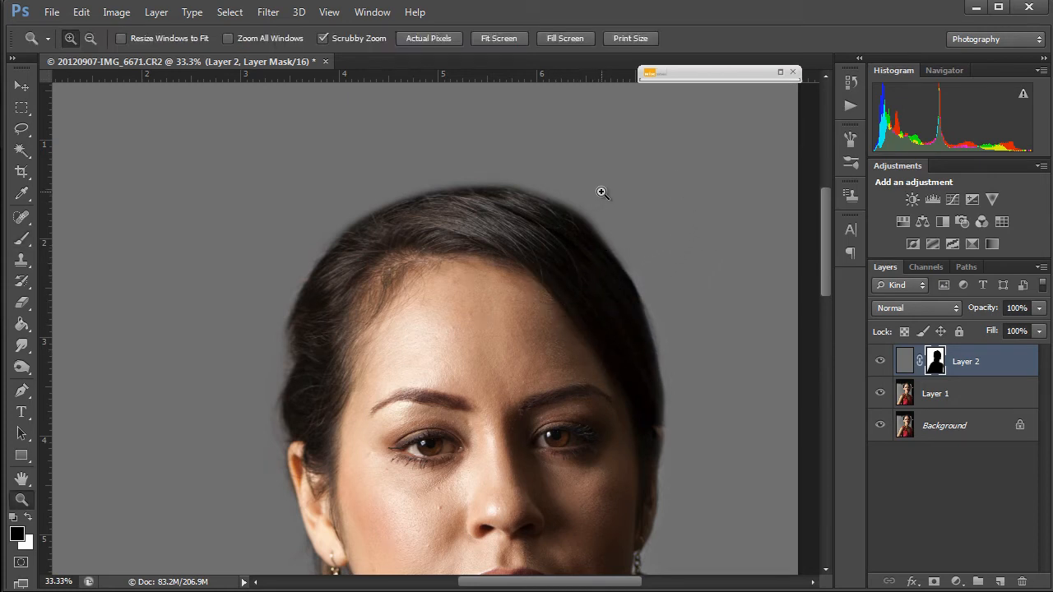
key(b)
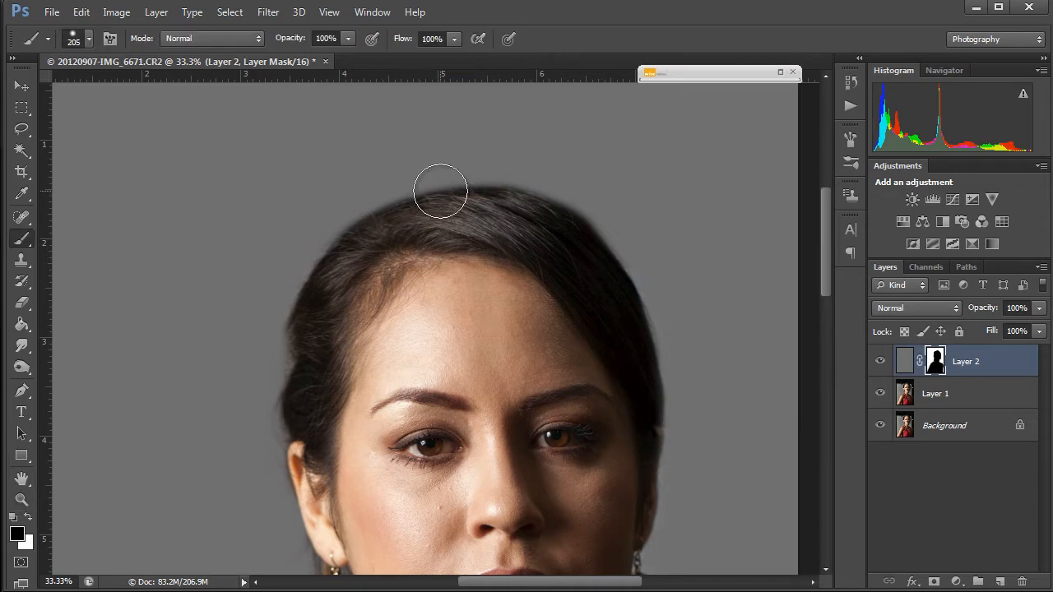
key(x)
click(590, 187)
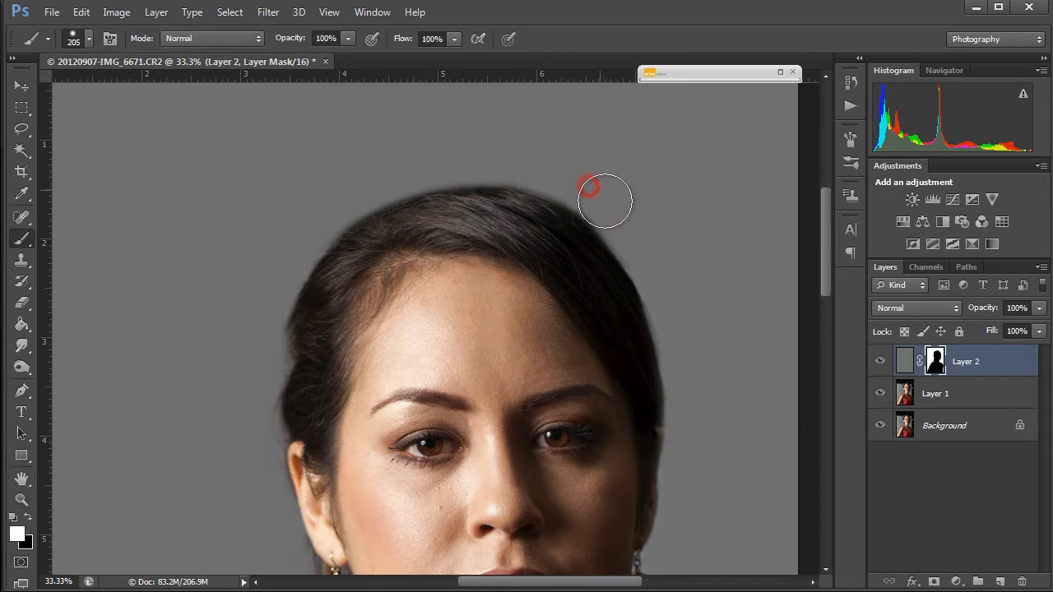
drag(538, 365, 538, 249)
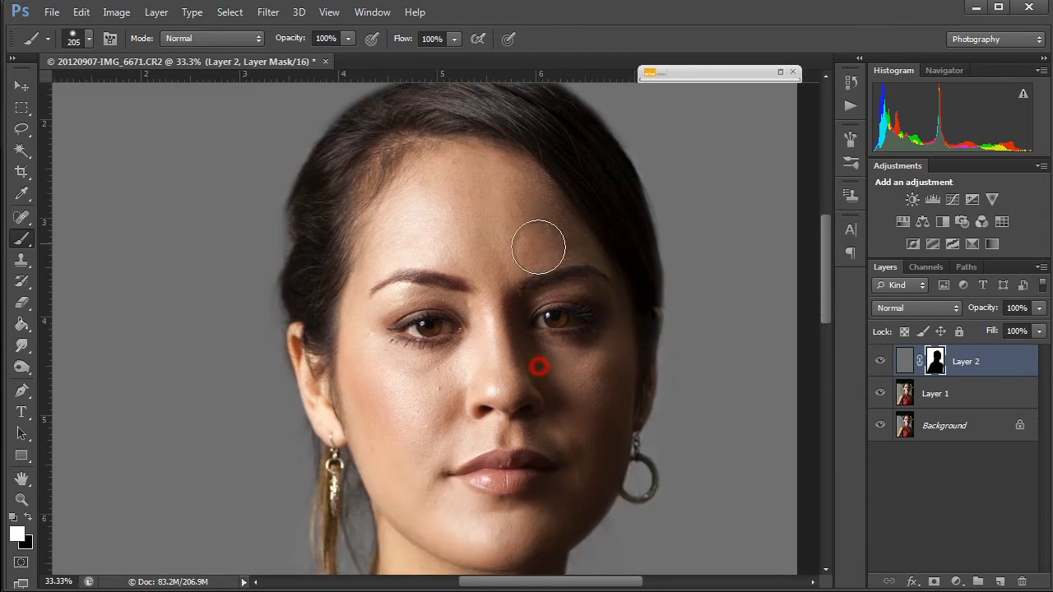
mouse_move(537, 450)
mouse_down()
mouse_move(532, 287)
mouse_move(505, 450)
mouse_up()
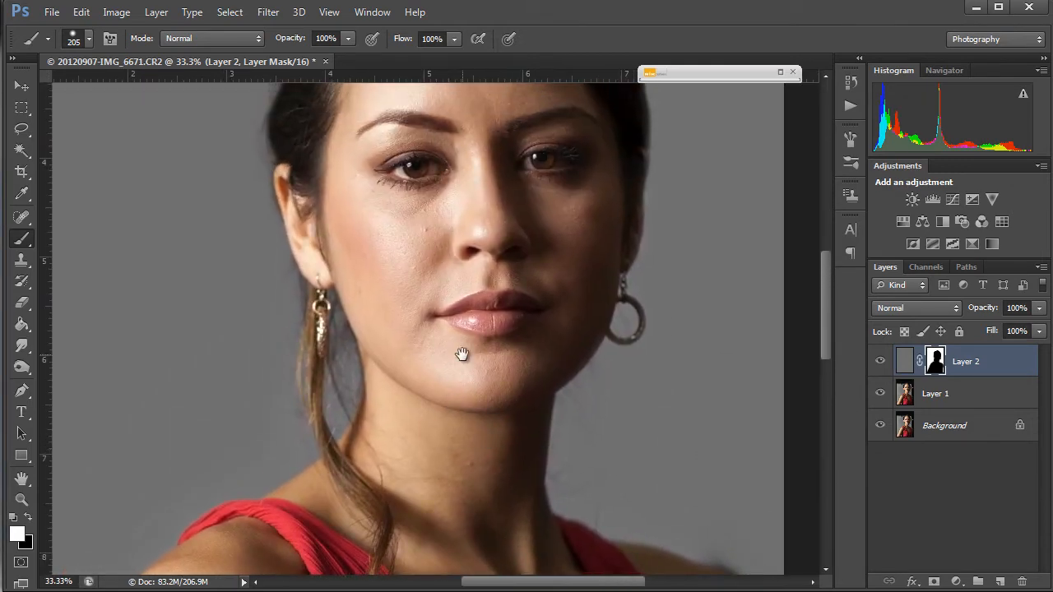
drag(484, 246, 494, 380)
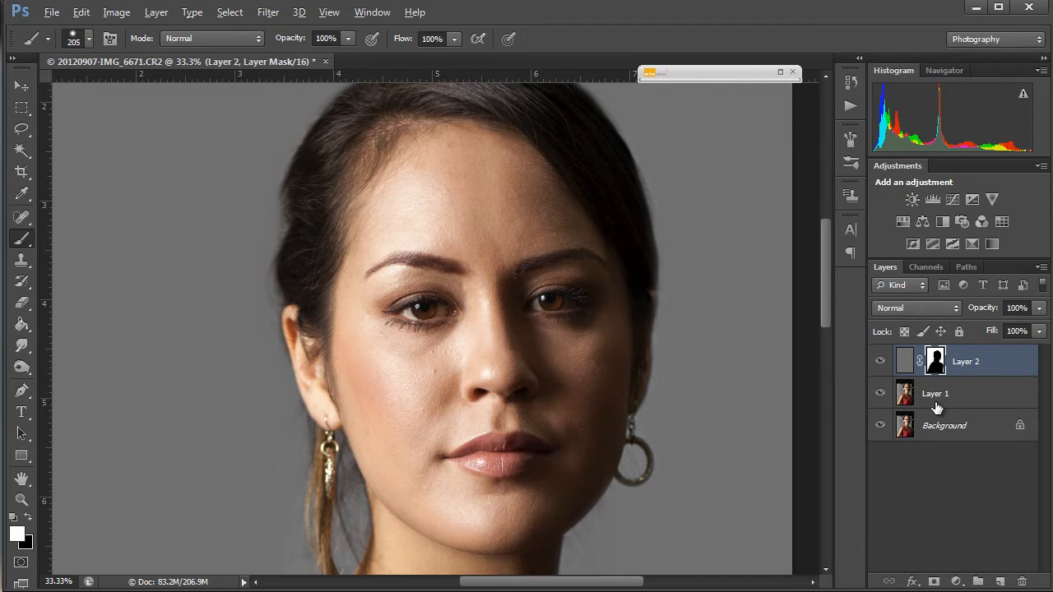
- Stamp all visible layers into a new layer on top and compare it with the layers beneath by toggling their visibility
key(ctrl+alt+shift+e)
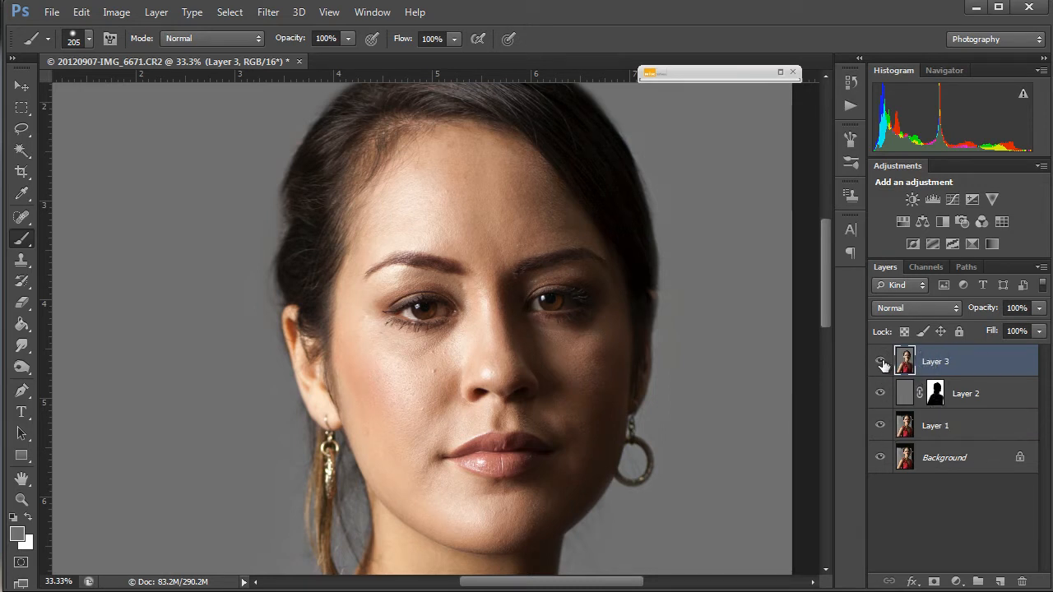
click(880, 394)
click(880, 362)
click(880, 425)
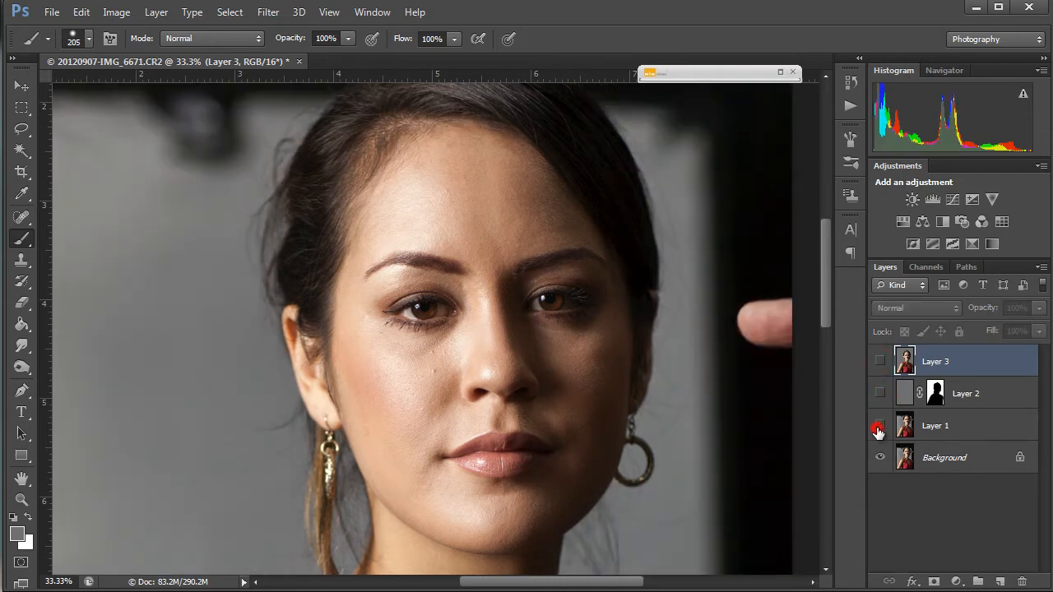
click(880, 457)
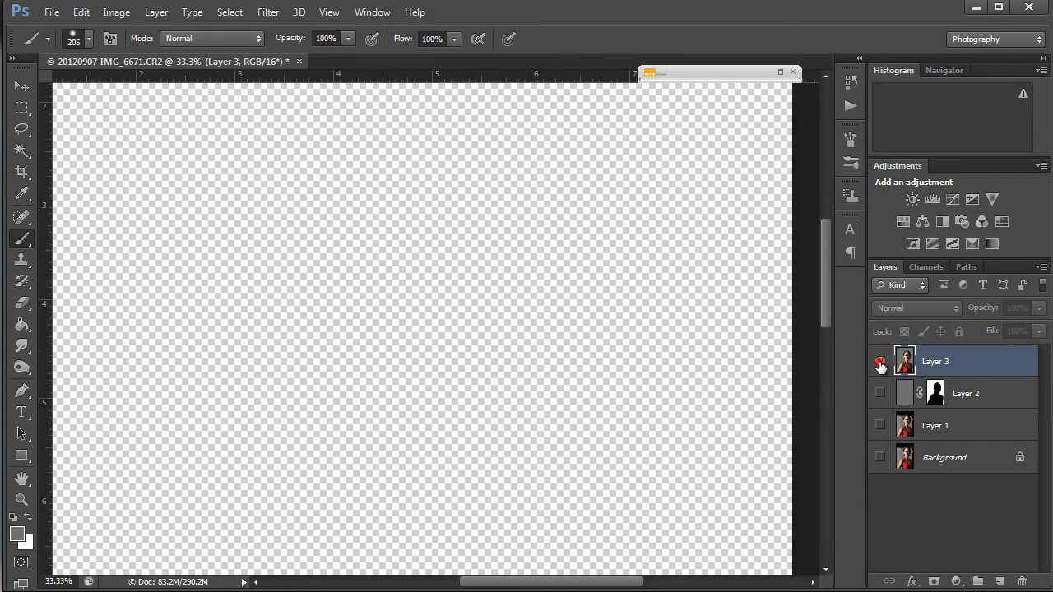
click(880, 361)
click(880, 393)
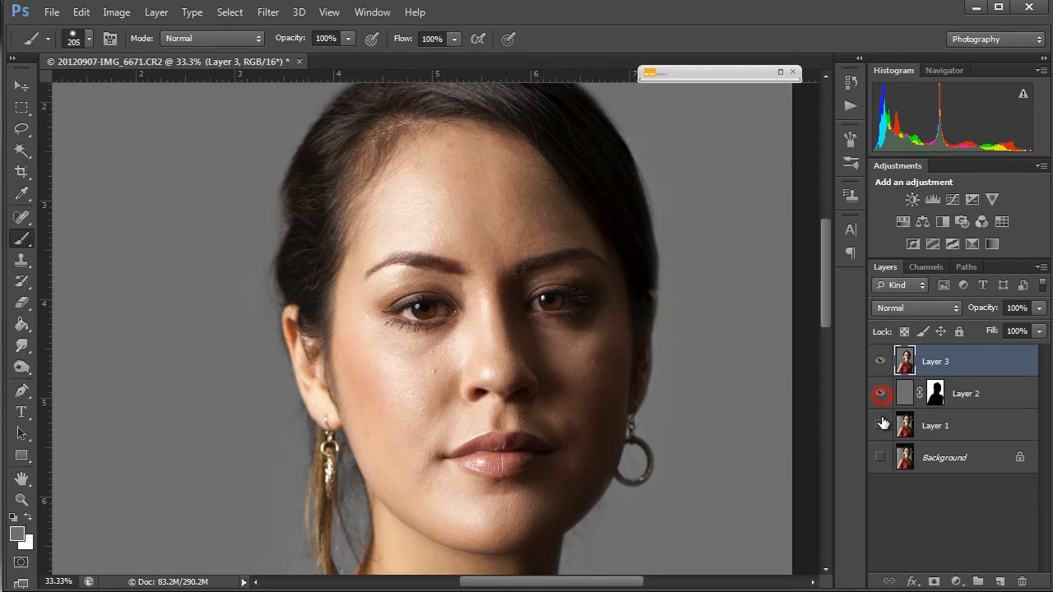
click(880, 425)
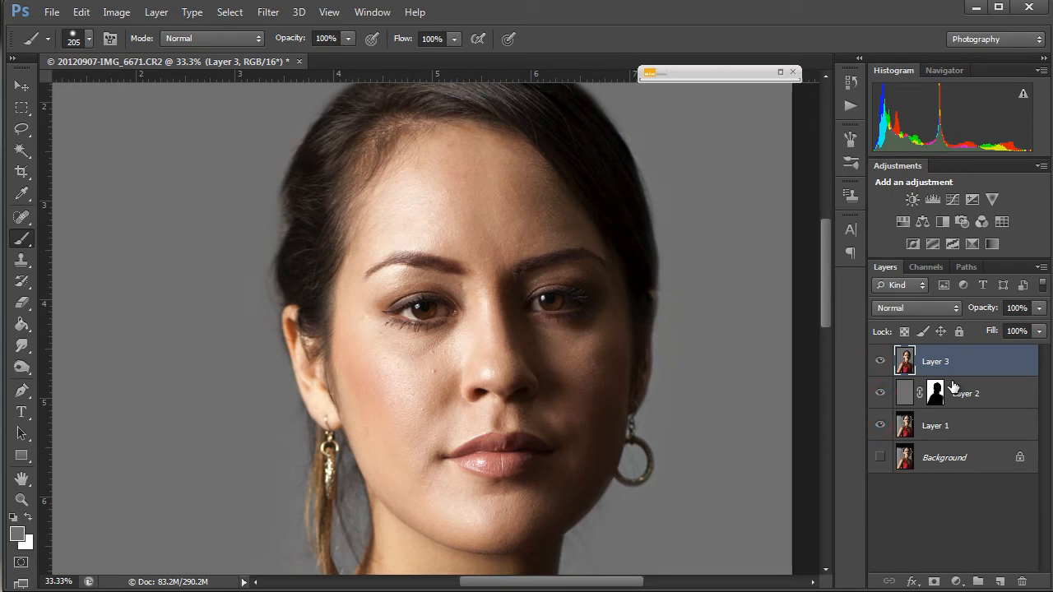
click(880, 458)
- Open the merged portrait layer in the Silver Efex Pro 2 filter from Nik Software
key(z)
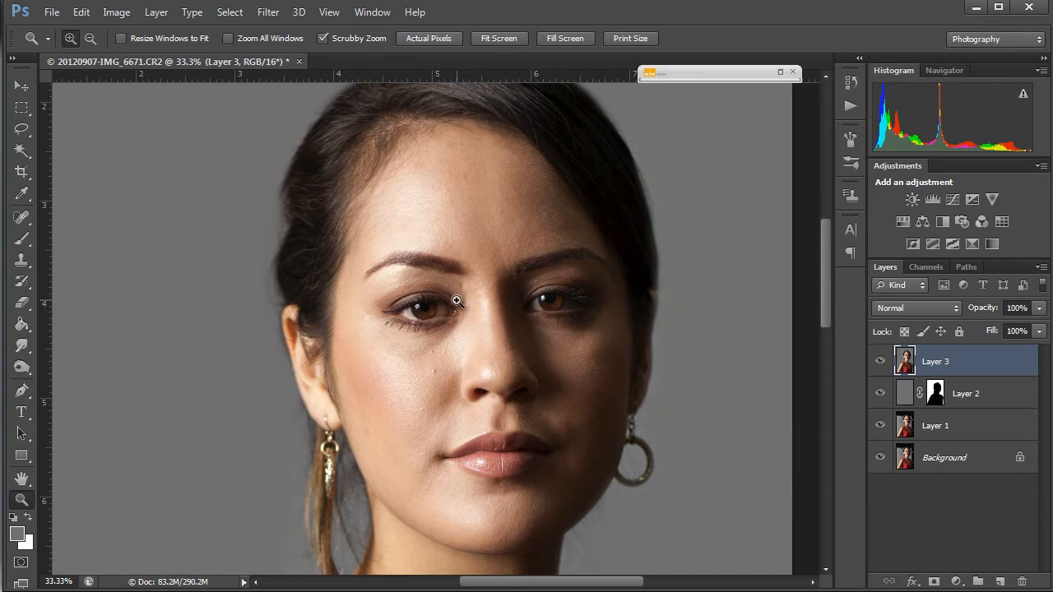
key(alt)
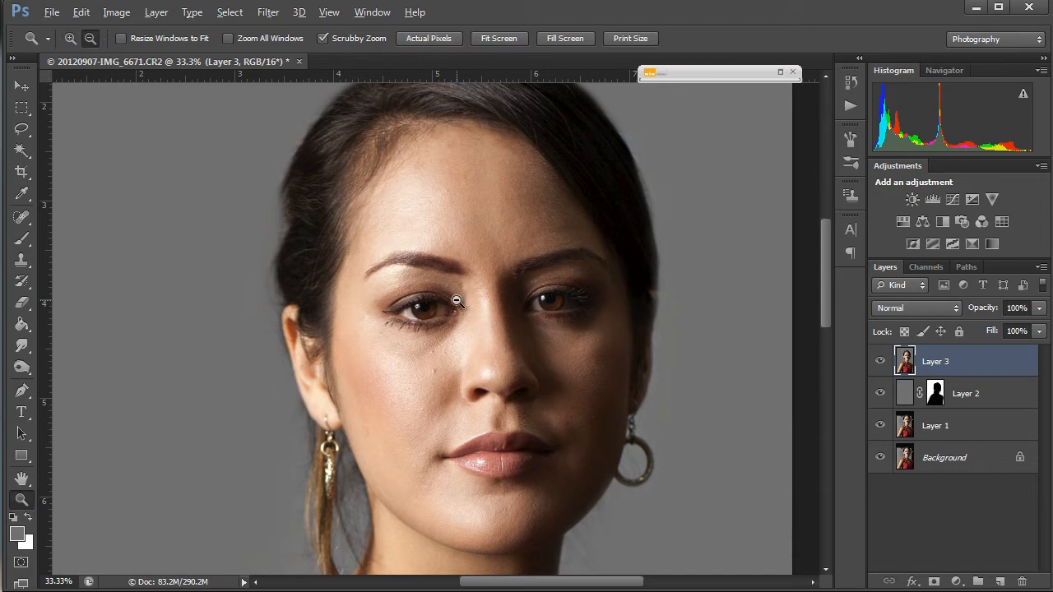
alt+click(457, 301)
alt+click(457, 301)
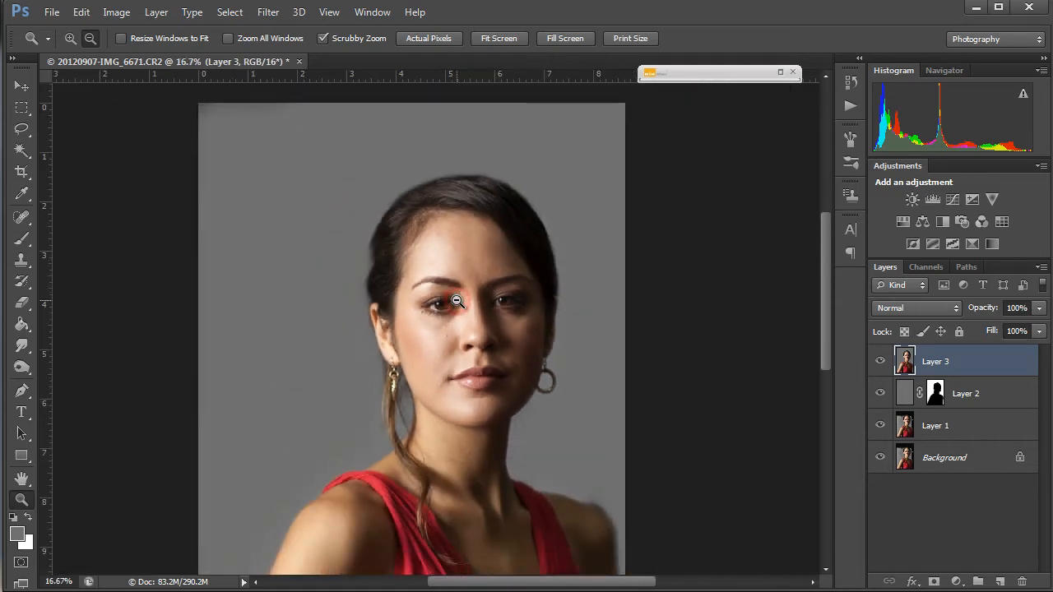
alt+click(457, 301)
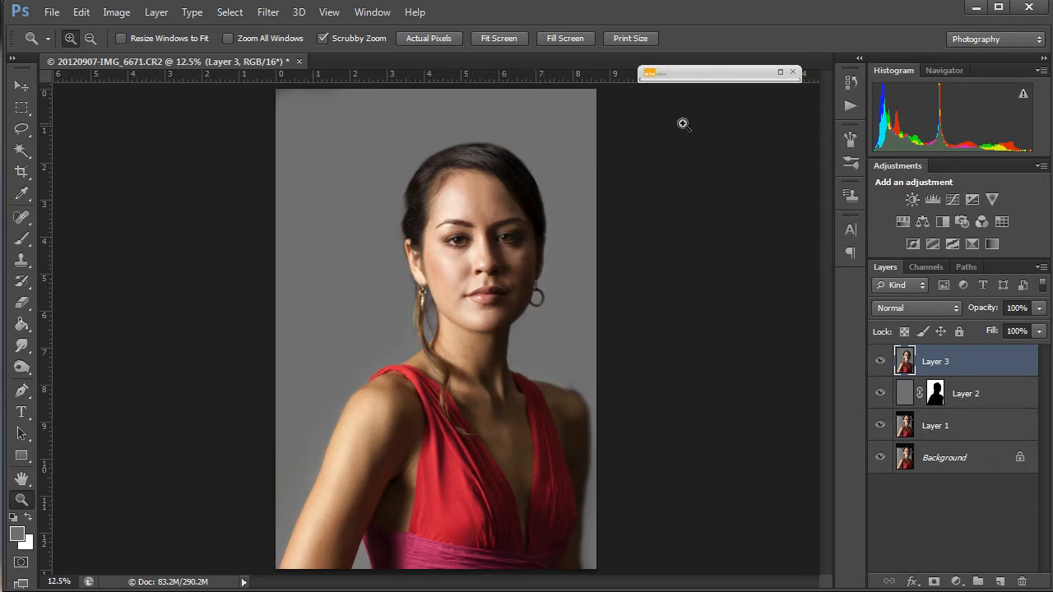
click(279, 13)
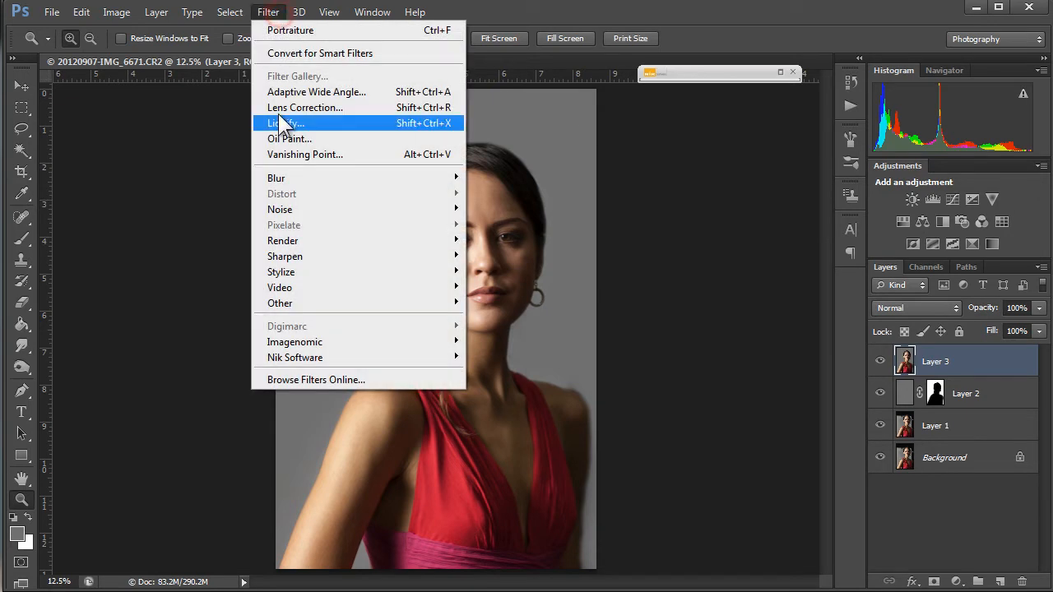
mouse_move(293, 358)
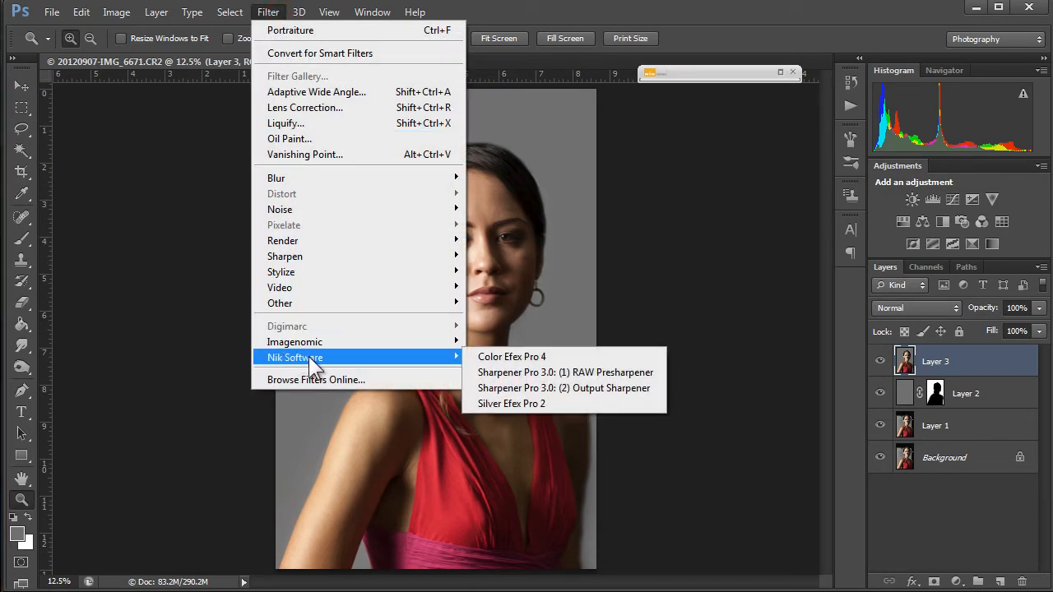
click(492, 400)
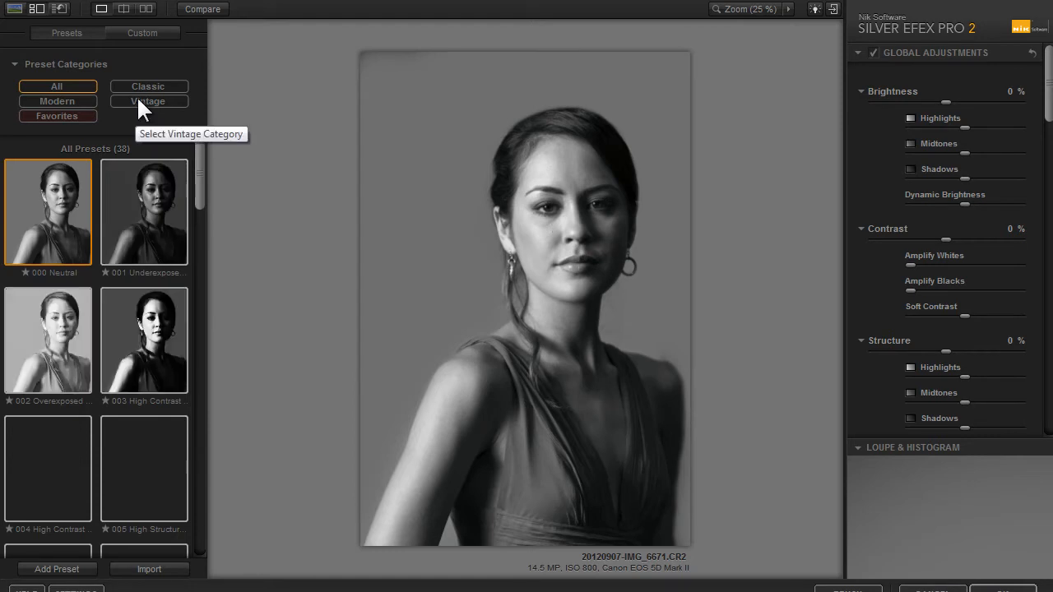
- Apply the sepia preset 036 Antique Plate from the Vintage category
click(138, 102)
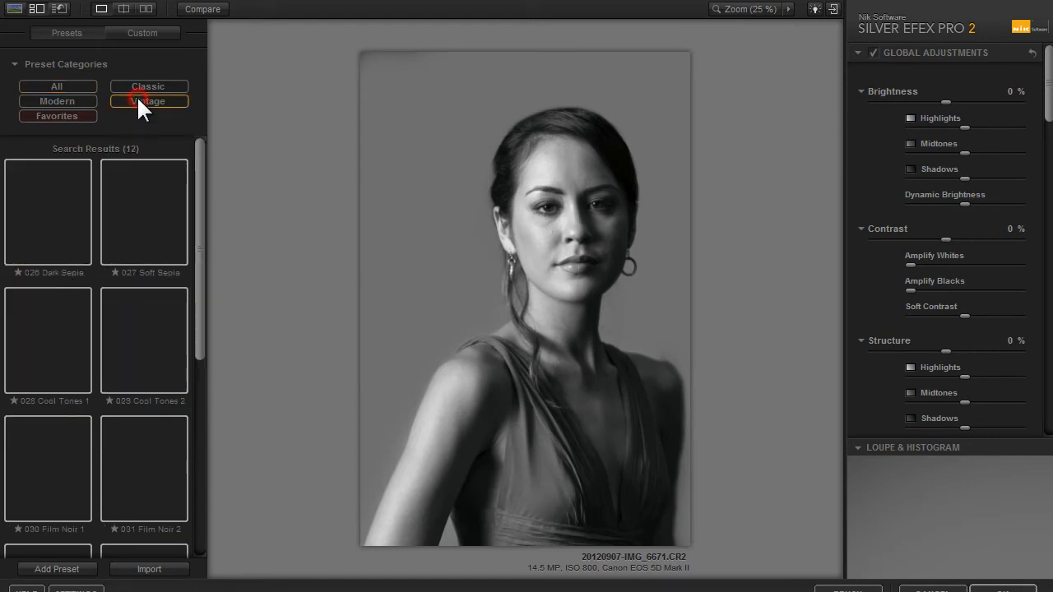
drag(199, 167, 181, 452)
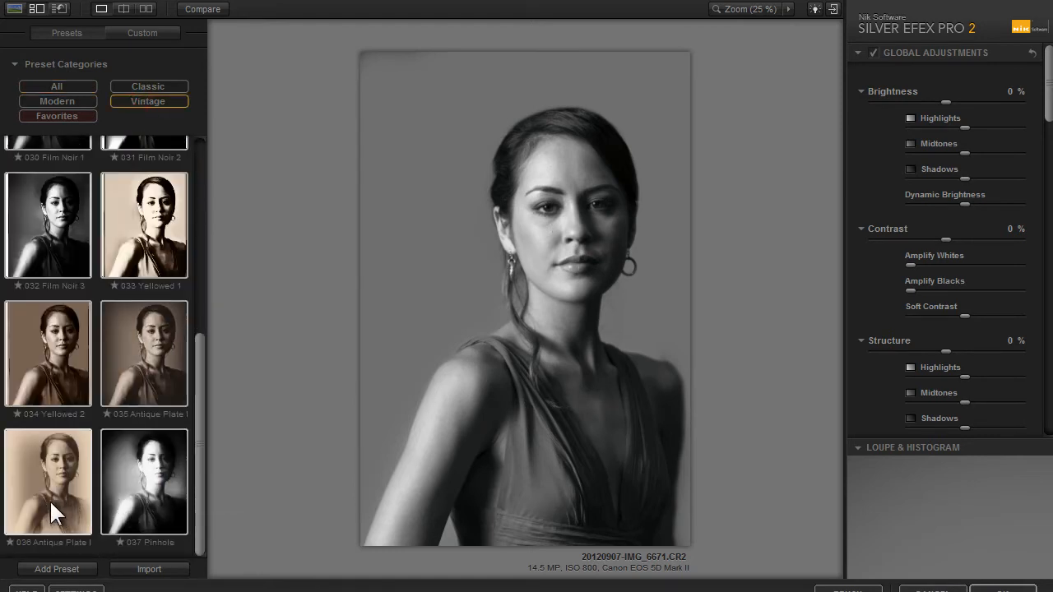
click(56, 478)
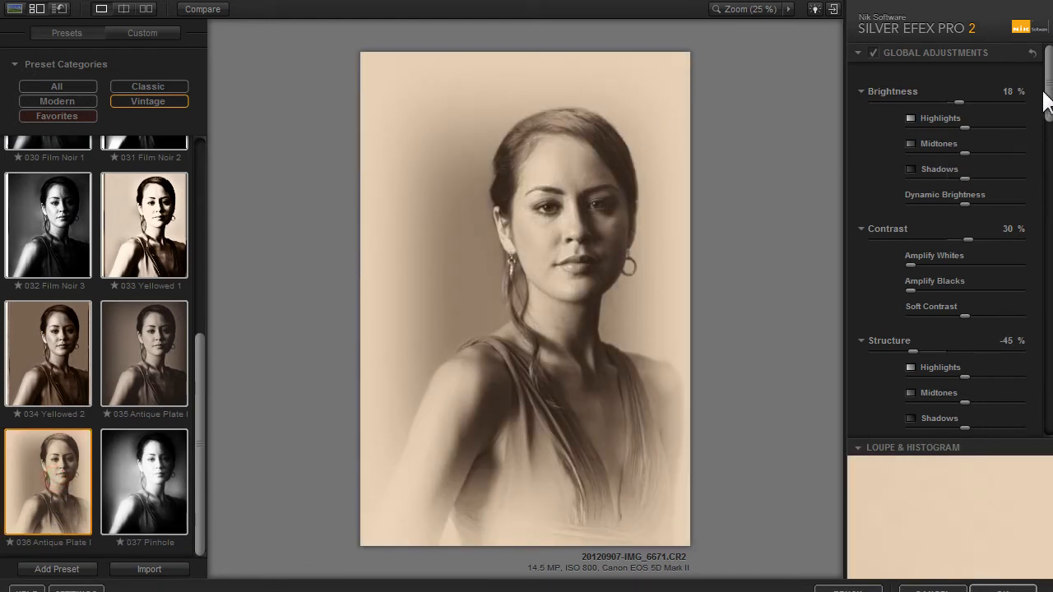
- Try a grain per pixel of 1, settle on 500, and set the grain hardness to its softest
drag(1050, 84, 1051, 240)
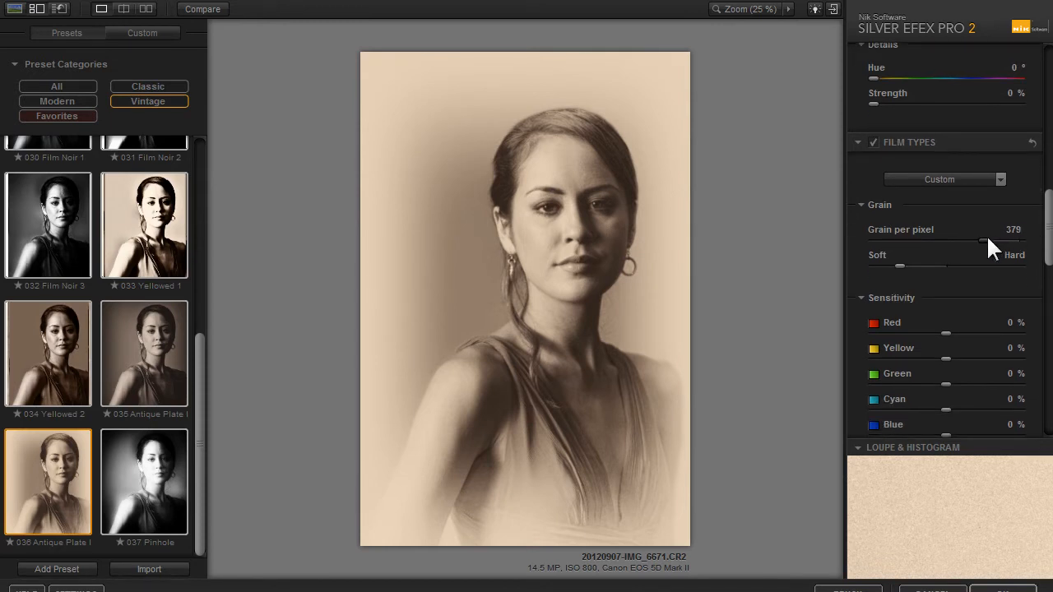
drag(985, 237, 875, 266)
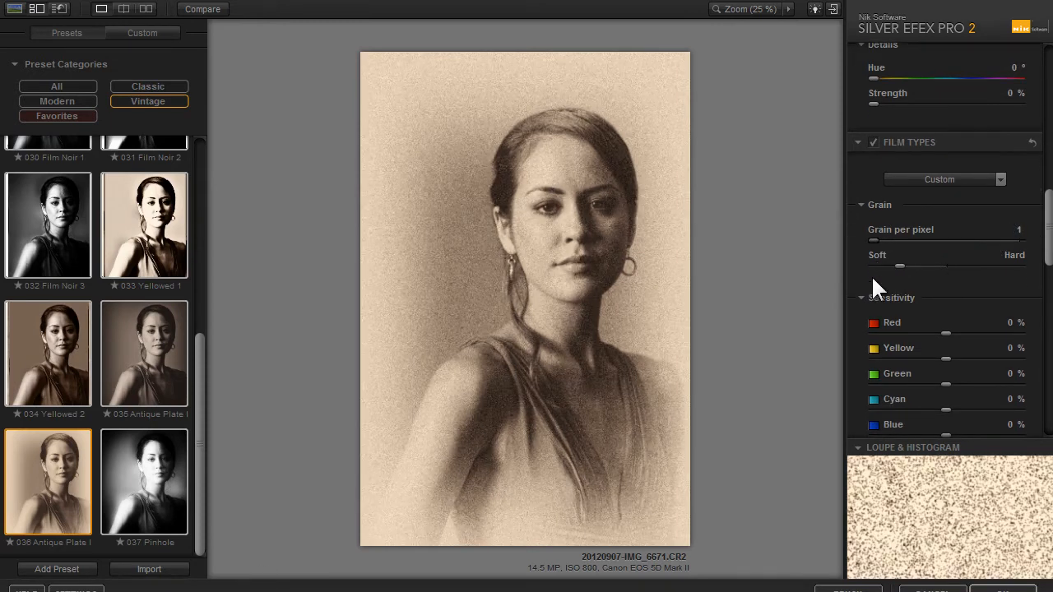
click(872, 235)
drag(875, 239, 1025, 241)
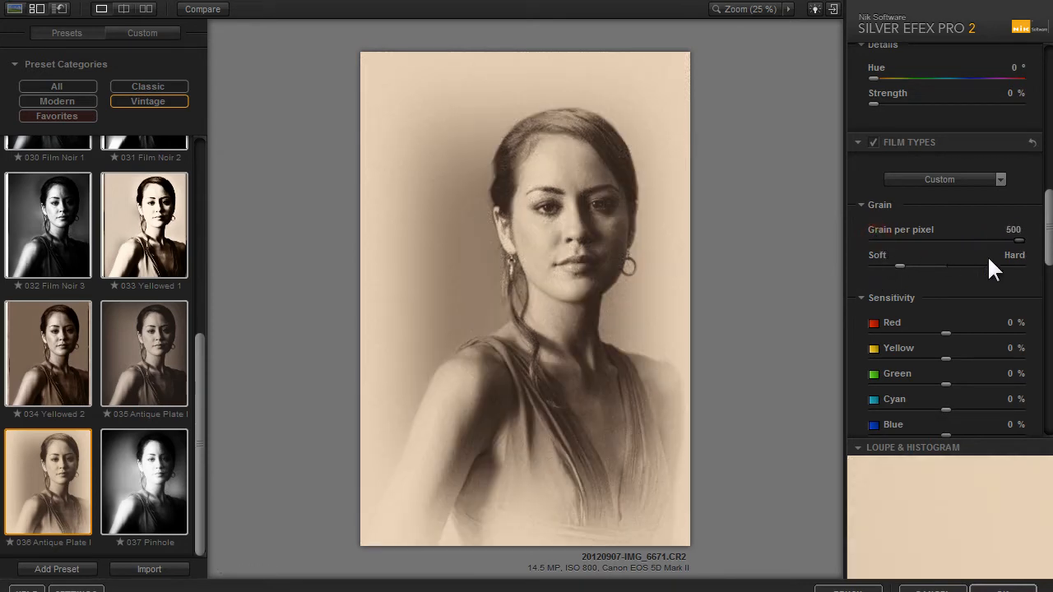
click(899, 264)
drag(865, 266, 833, 269)
- Lower the Structure values for highlights, midtones and shadows to their minimum
drag(1050, 235, 1049, 191)
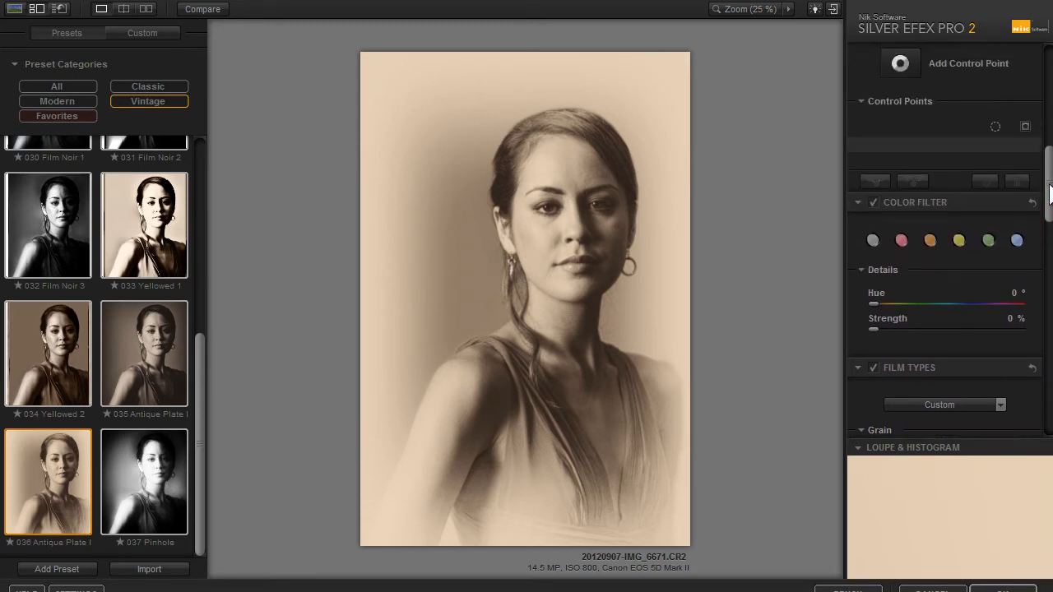
scroll(1002, 198, up, 8)
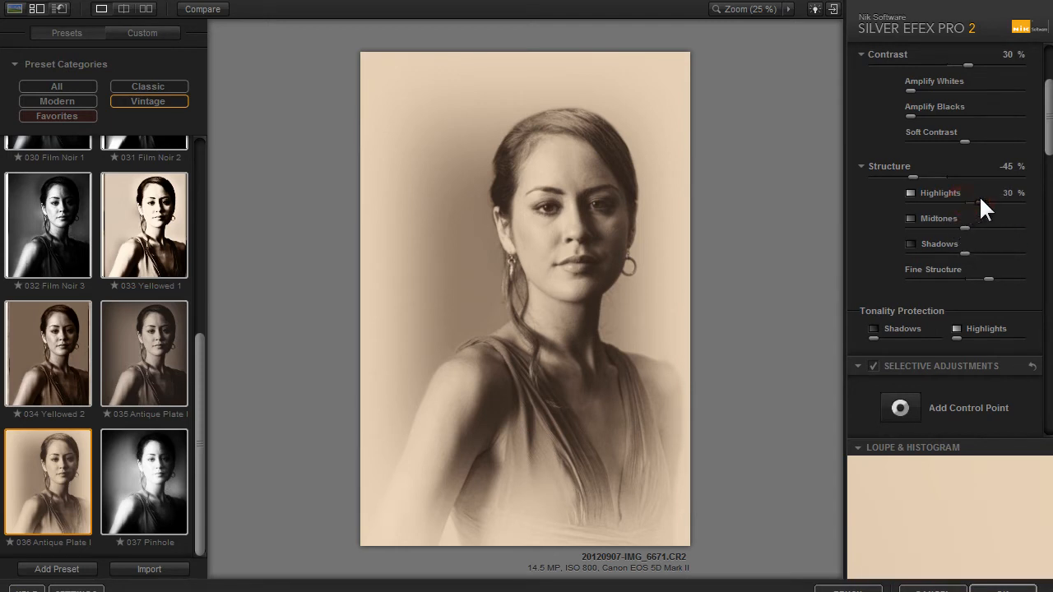
drag(979, 201, 906, 206)
drag(963, 252, 918, 254)
drag(963, 227, 895, 220)
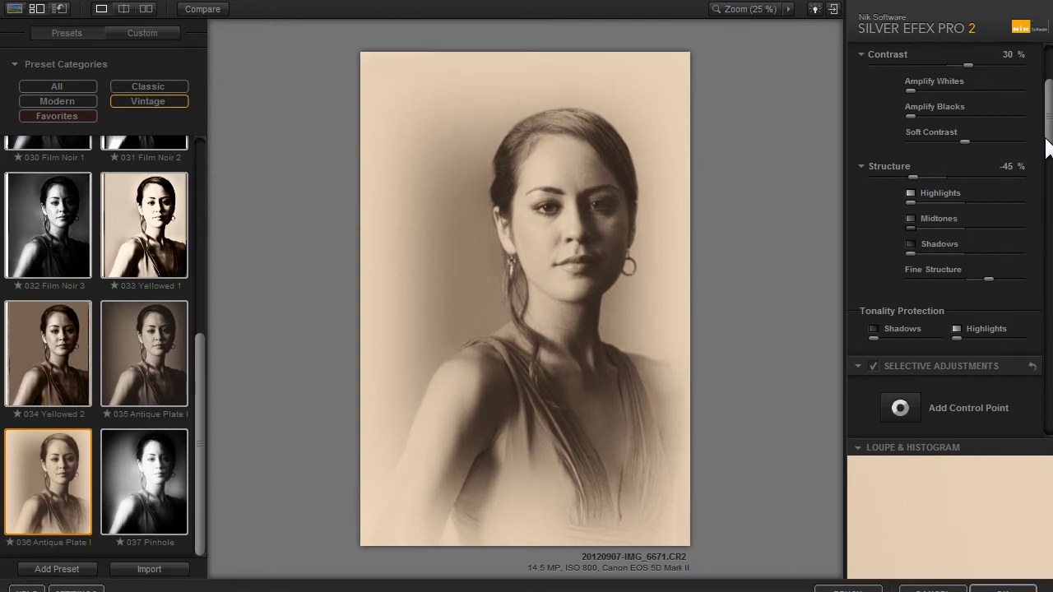
- Raise Amplify Whites to about two thirds of its range and lower Soft Contrast slightly below neutral
scroll(1046, 140, up, 3)
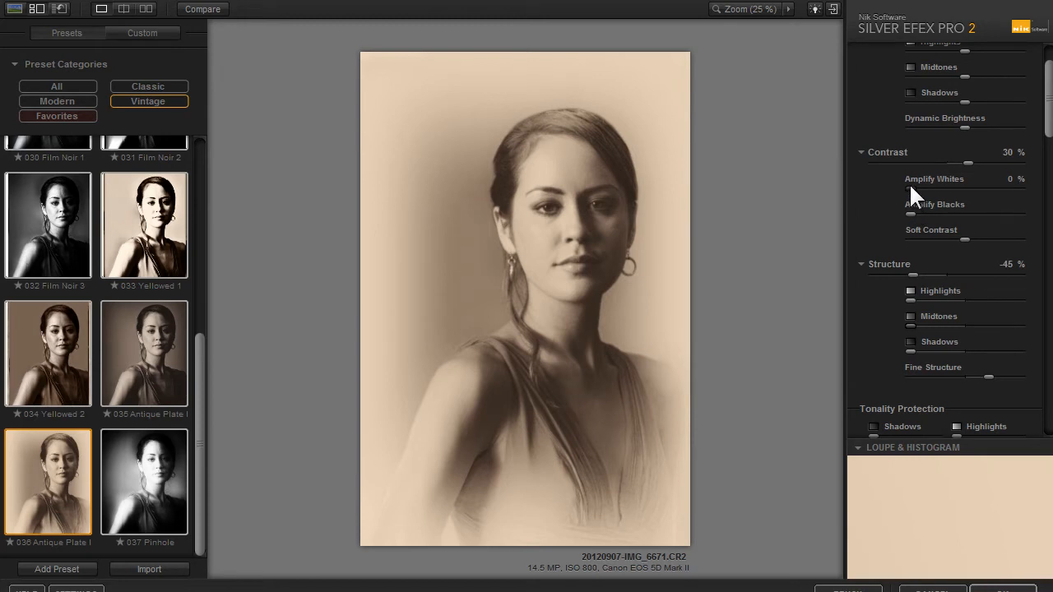
drag(910, 186, 992, 190)
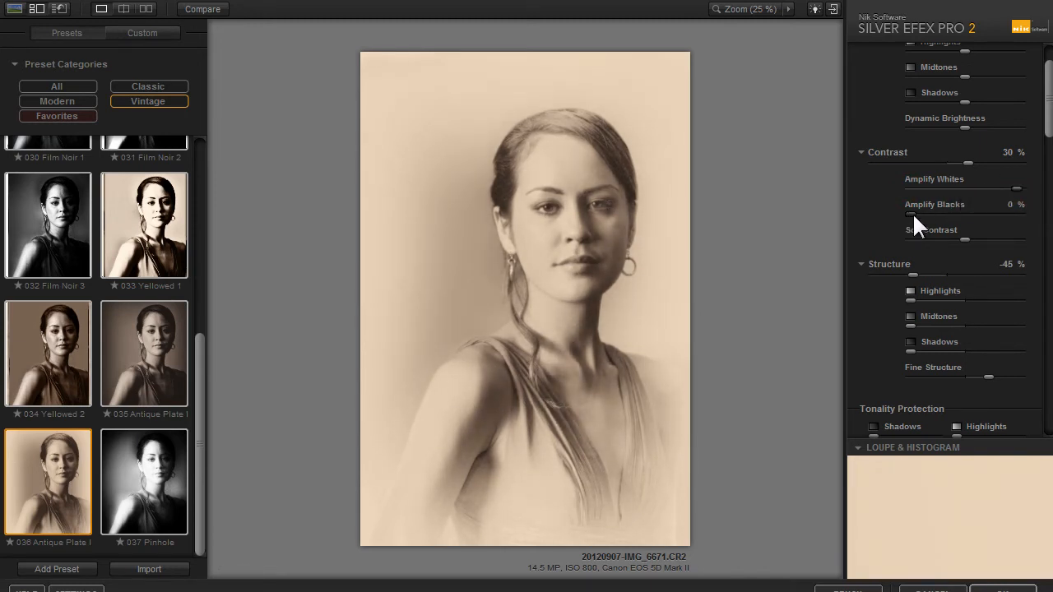
mouse_move(964, 234)
mouse_down()
mouse_move(908, 233)
mouse_move(963, 231)
mouse_move(951, 232)
mouse_up()
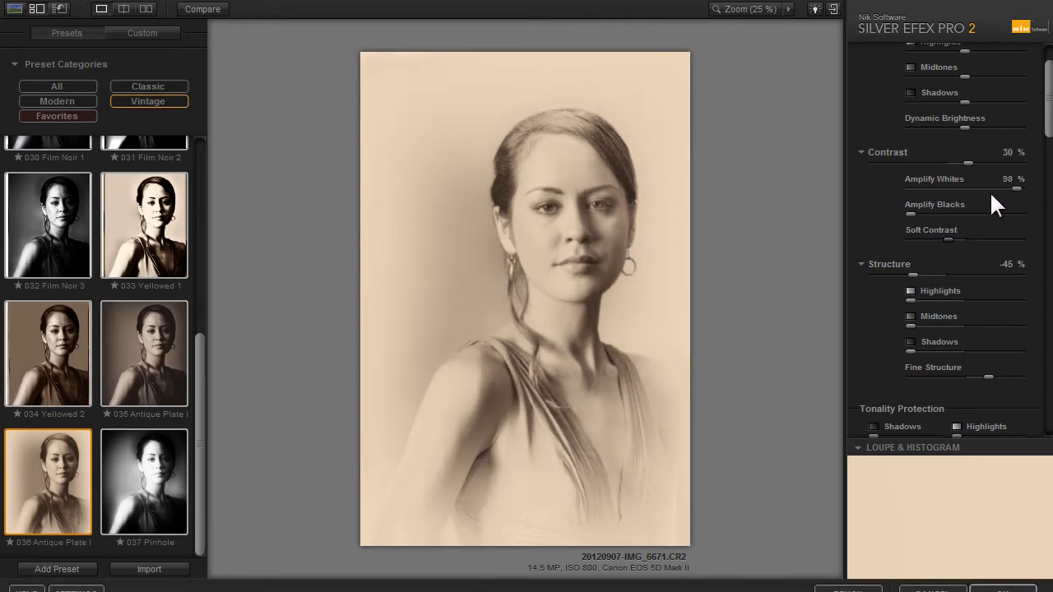
drag(1012, 184, 994, 185)
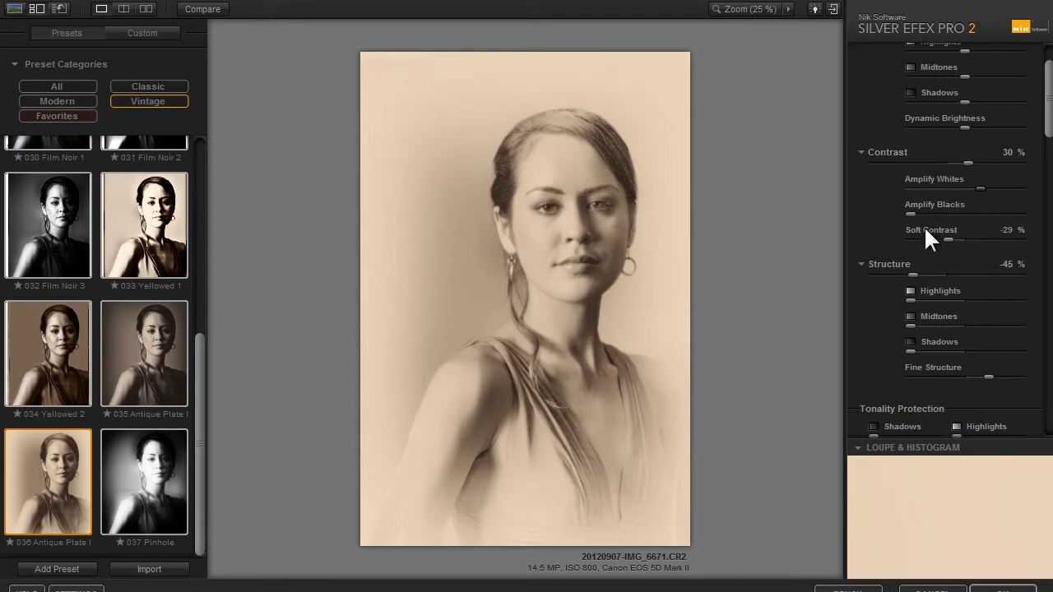
mouse_move(947, 232)
mouse_down()
mouse_move(964, 235)
mouse_move(925, 234)
mouse_move(955, 232)
mouse_up()
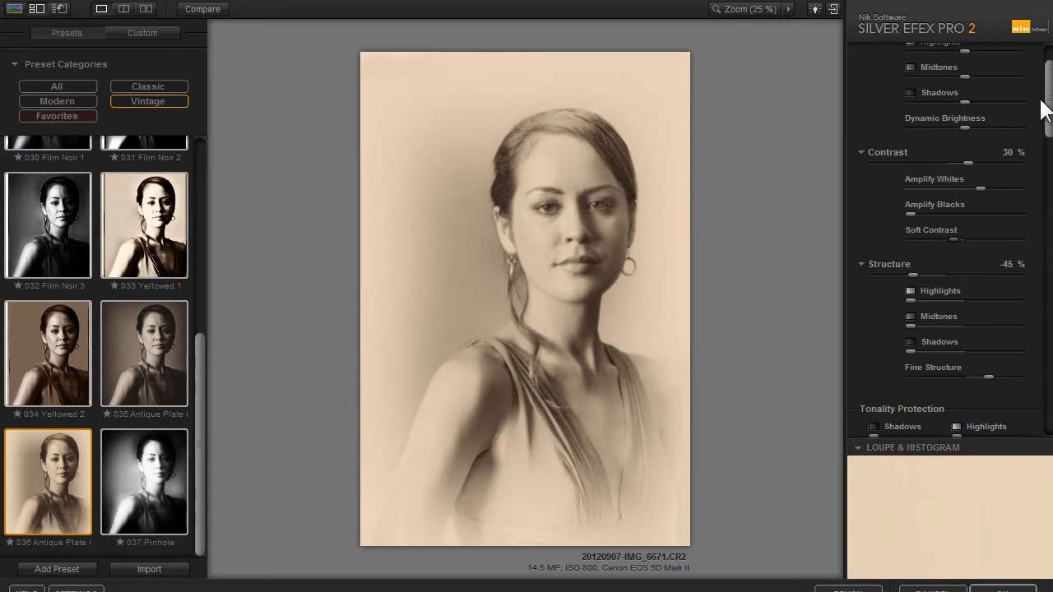
- Raise Dynamic Brightness, lift the brightness of the highlights and midtones slightly, and reduce Amplify Whites to about half
scroll(1043, 115, up, 2)
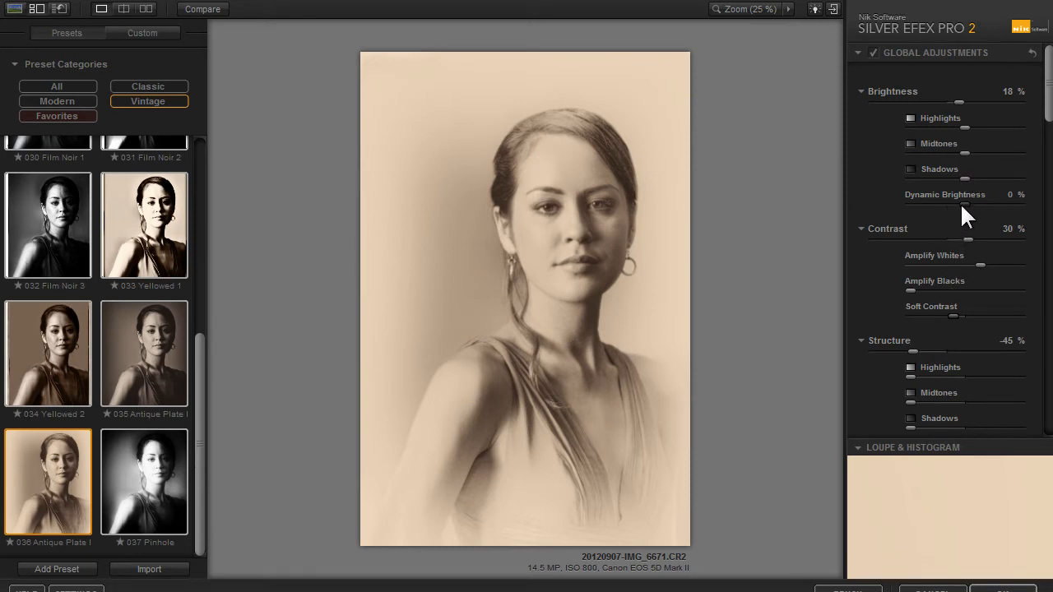
mouse_move(962, 205)
mouse_down()
mouse_move(925, 204)
mouse_move(984, 205)
mouse_move(974, 204)
mouse_up()
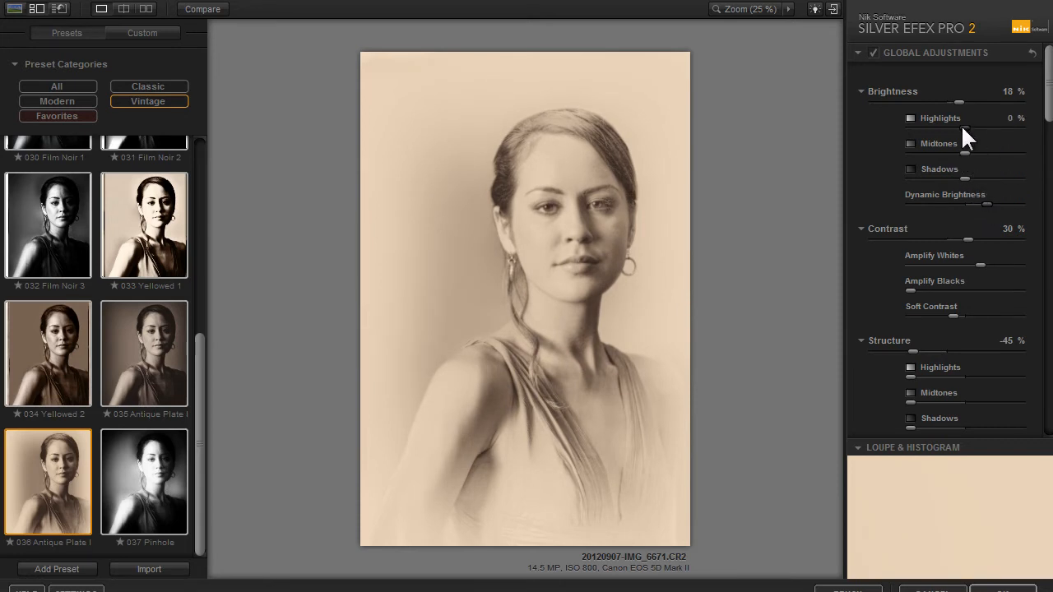
mouse_move(967, 121)
mouse_down()
mouse_move(994, 121)
mouse_move(926, 124)
mouse_move(963, 123)
mouse_move(929, 149)
mouse_move(1015, 152)
mouse_move(1000, 150)
mouse_move(976, 176)
mouse_move(941, 175)
mouse_move(1001, 174)
mouse_move(968, 175)
mouse_move(981, 152)
mouse_move(969, 126)
mouse_up()
drag(980, 258, 960, 259)
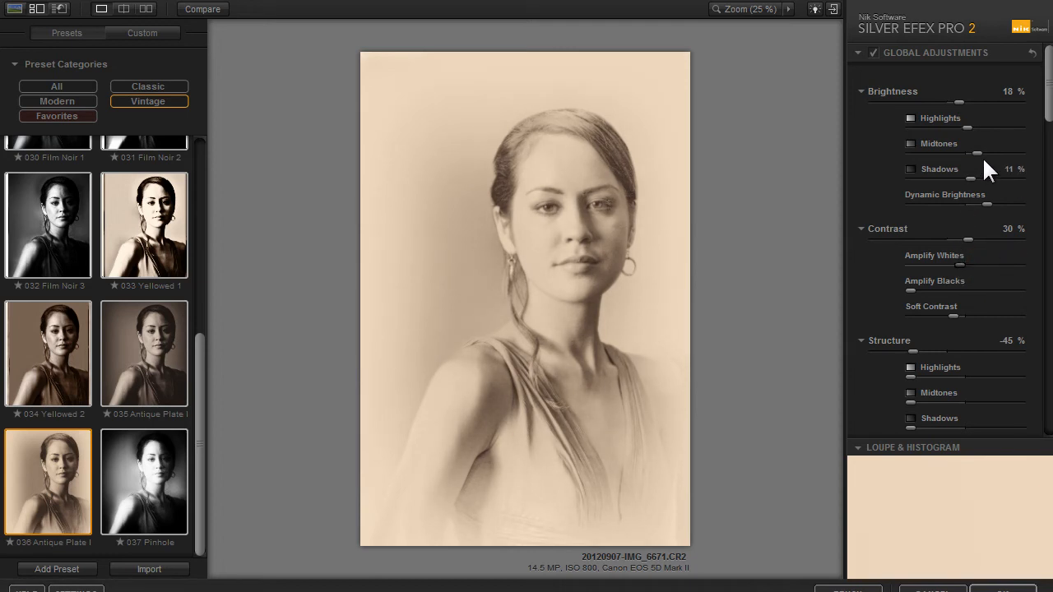
- Lift the shadow brightness slightly, set Dynamic Brightness to 20%, and raise Amplify Blacks and the Structure midtones a little
click(969, 176)
drag(969, 175, 992, 204)
drag(978, 203, 969, 203)
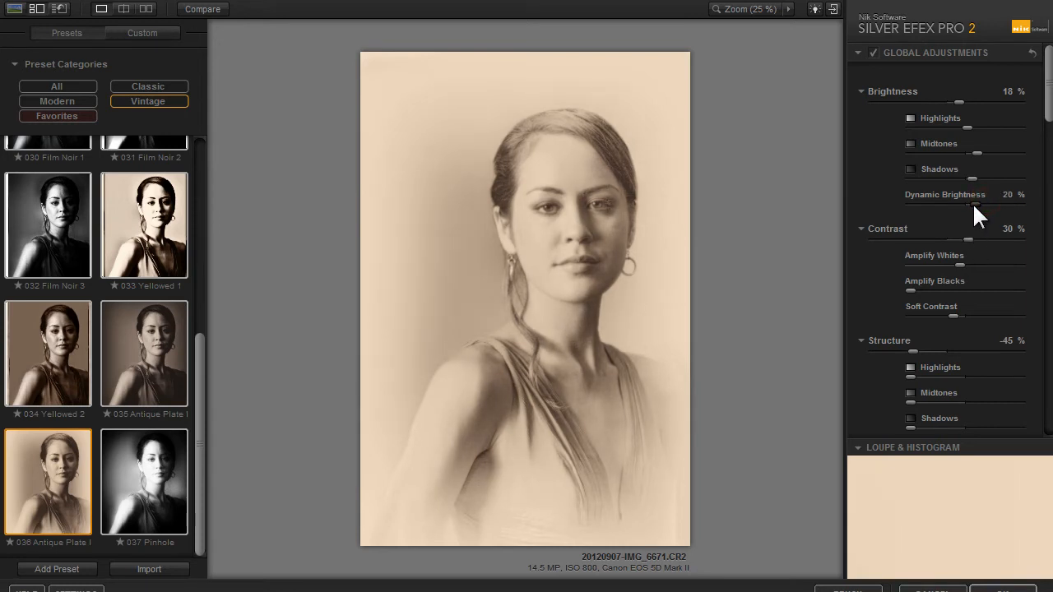
drag(914, 286, 942, 283)
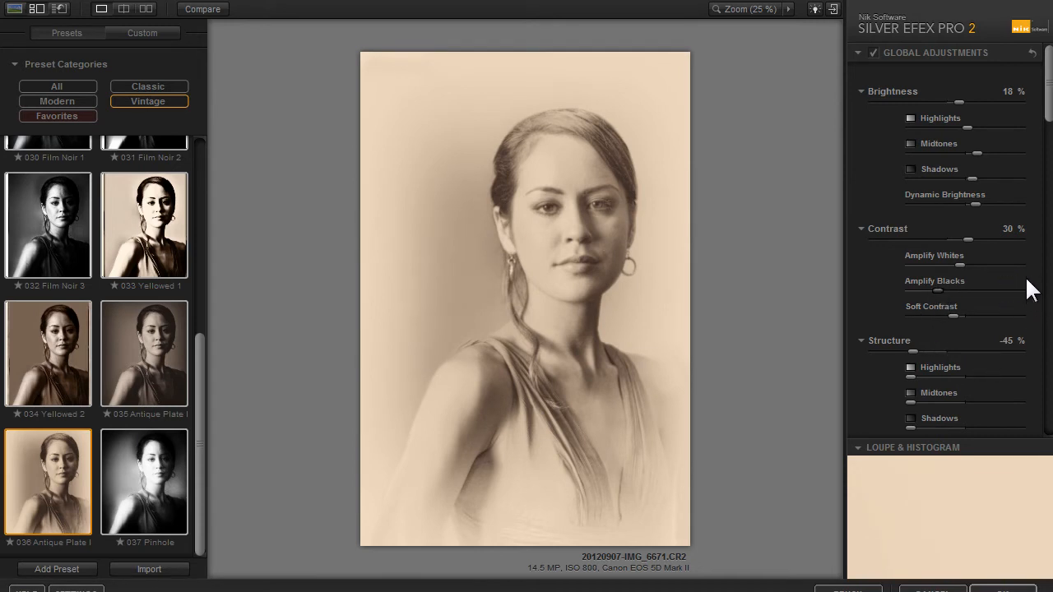
drag(911, 402, 921, 427)
- Preview the vignette presets such as Black Frame 2, keep the custom light vignette, and apply the filter to the portrait
scroll(1049, 102, down, 3)
drag(1049, 103, 1037, 403)
click(1030, 211)
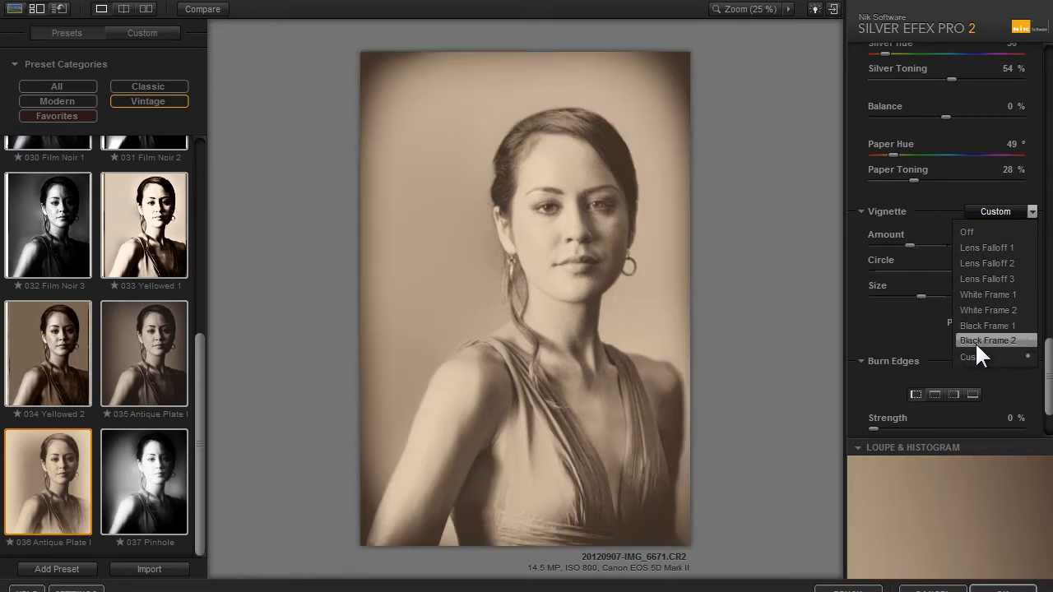
drag(1046, 365, 1046, 376)
click(934, 587)
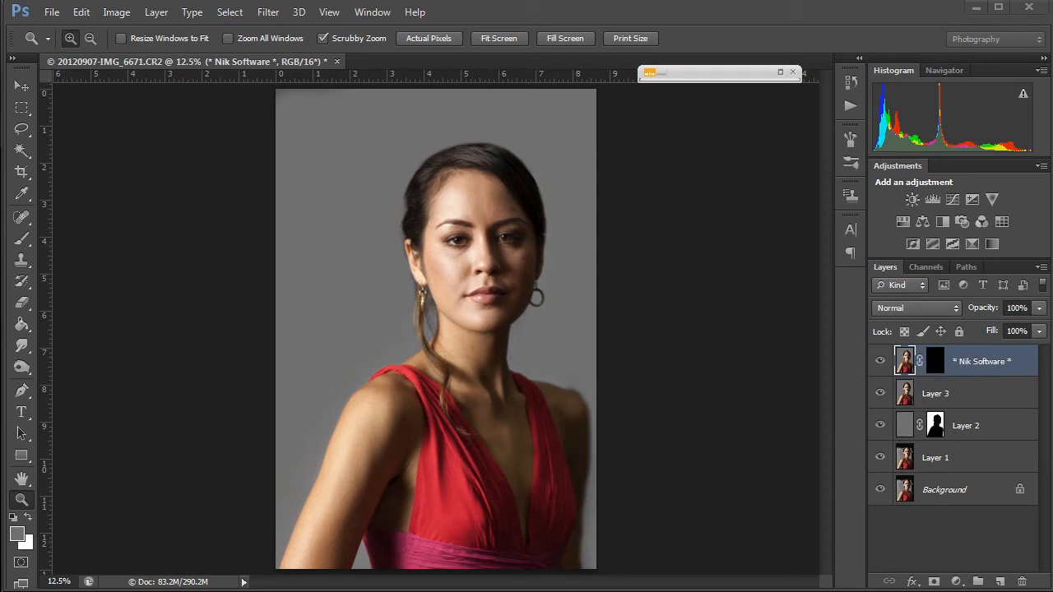
- Switch to Lightroom, view the sepia portrait 500 px.jpg, and move its window aside to compare it with the Photoshop result
key(alt+Tab)
click(590, 539)
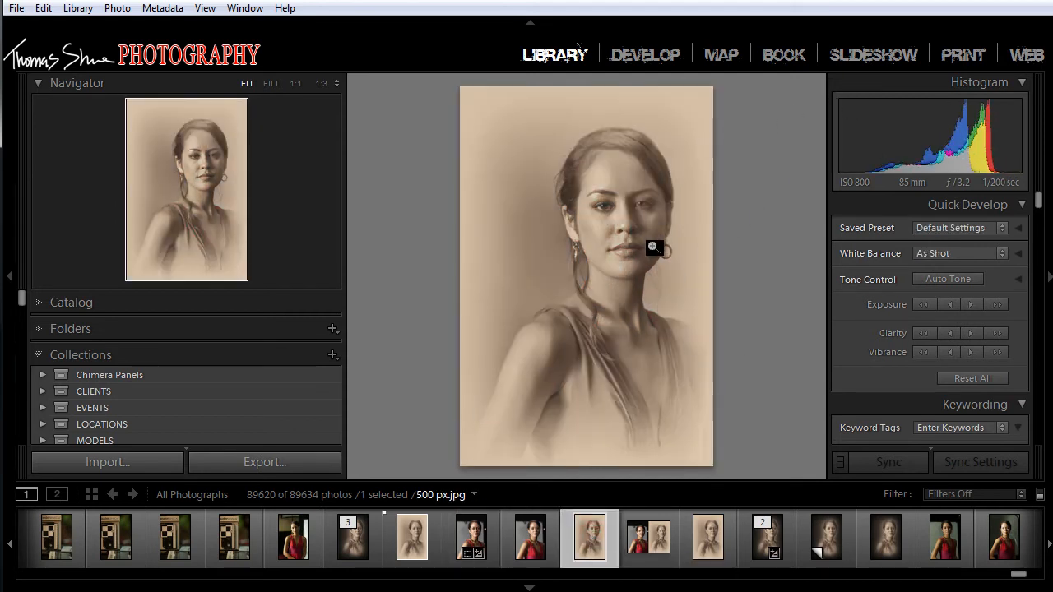
key(alt+Tab)
drag(932, 2, 858, 176)
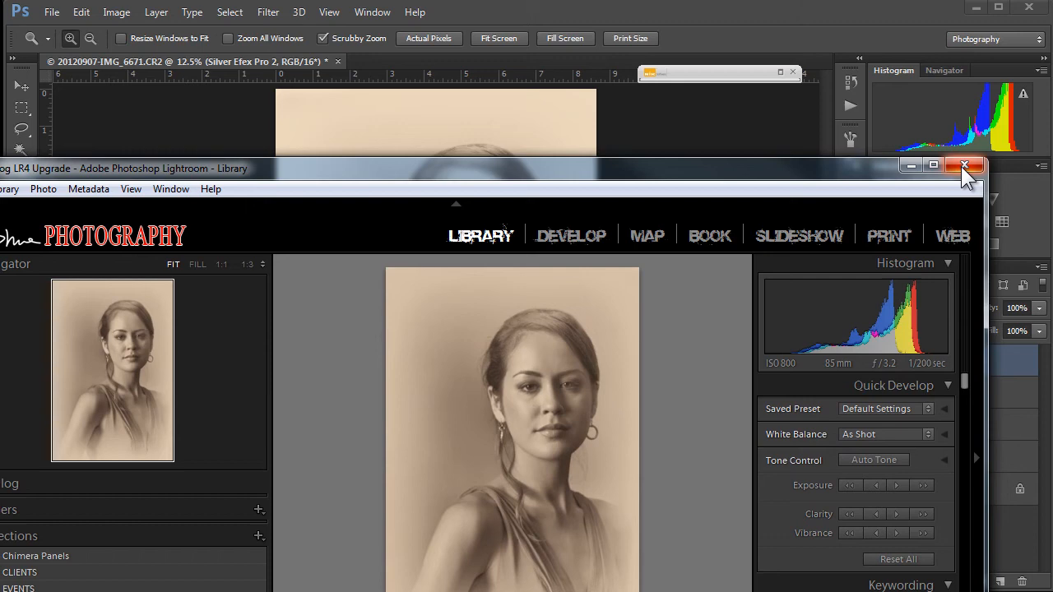
- Minimise Lightroom to return to Photoshop and place a rectangular selection around the woman's head and upper body
click(911, 165)
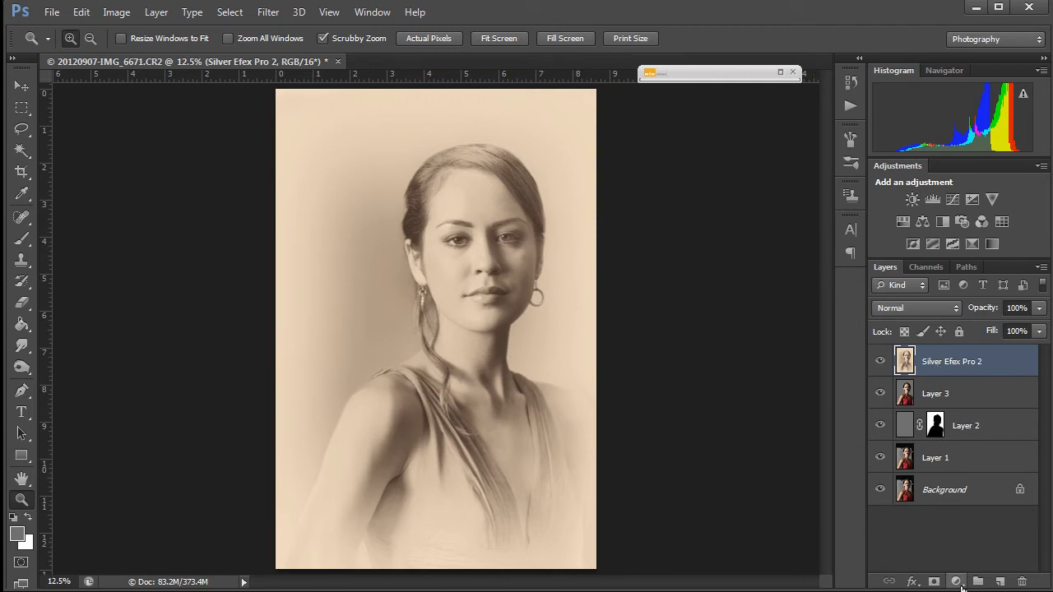
click(23, 111)
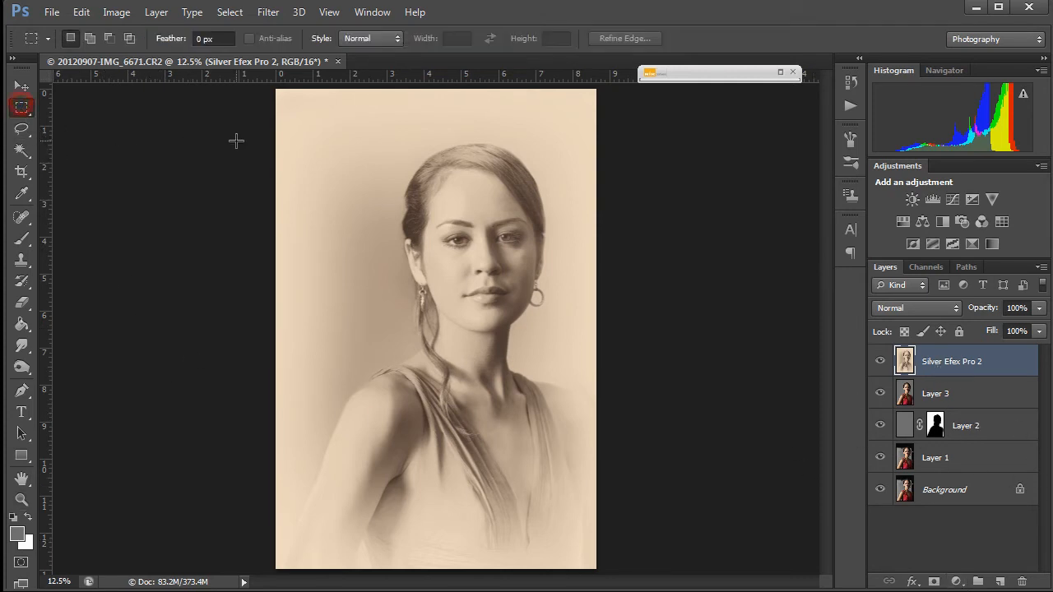
drag(320, 138, 539, 530)
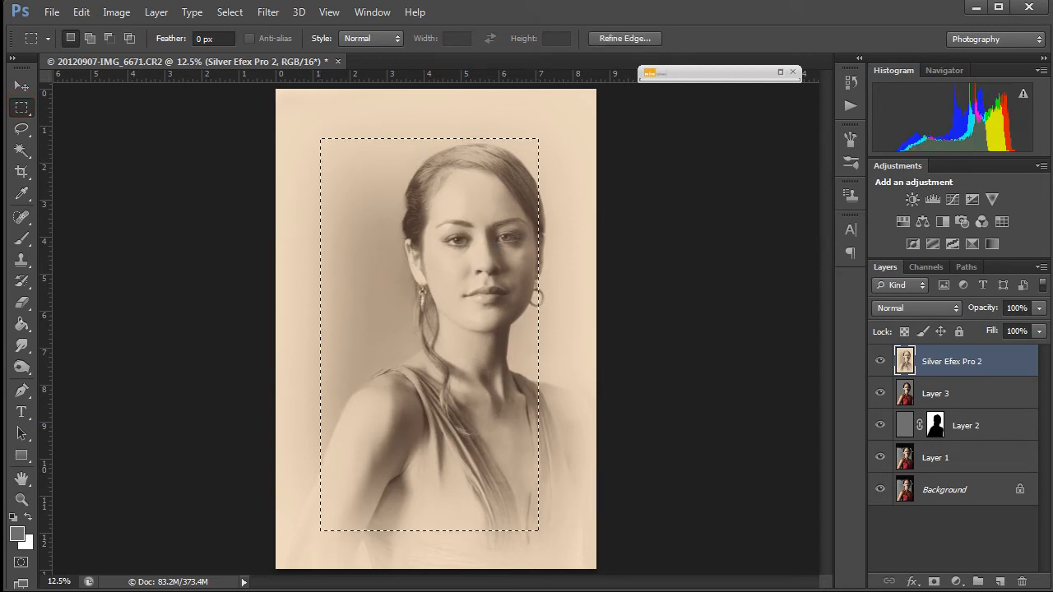
click(279, 134)
drag(359, 146, 565, 514)
mouse_move(491, 332)
mouse_down()
mouse_move(460, 333)
mouse_move(473, 329)
mouse_up()
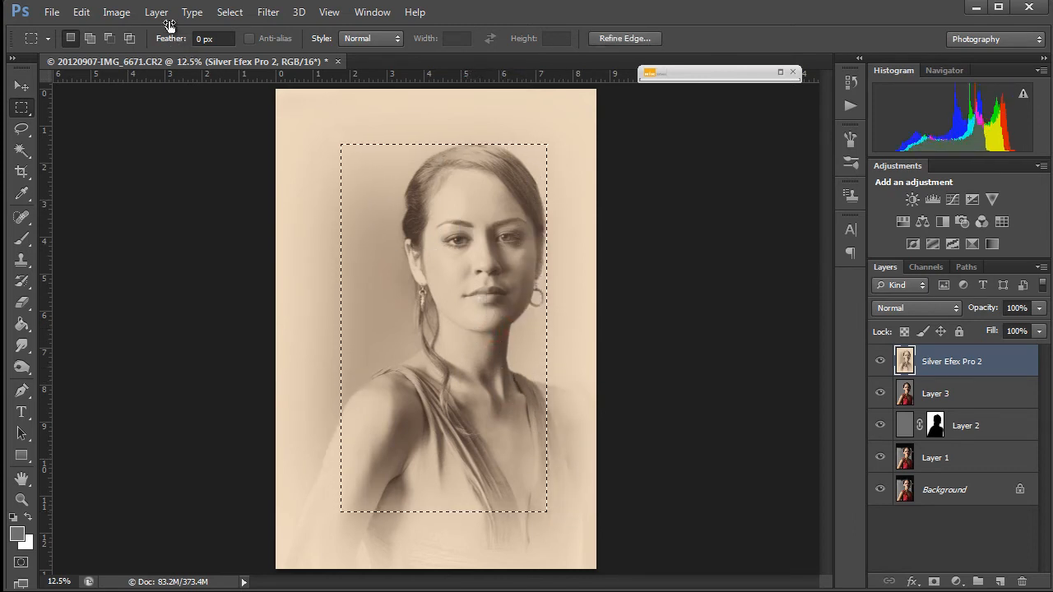
- Refine the rectangular selection's edge with a 191 px feather and a Shift Edge of +21%
click(235, 13)
mouse_move(256, 195)
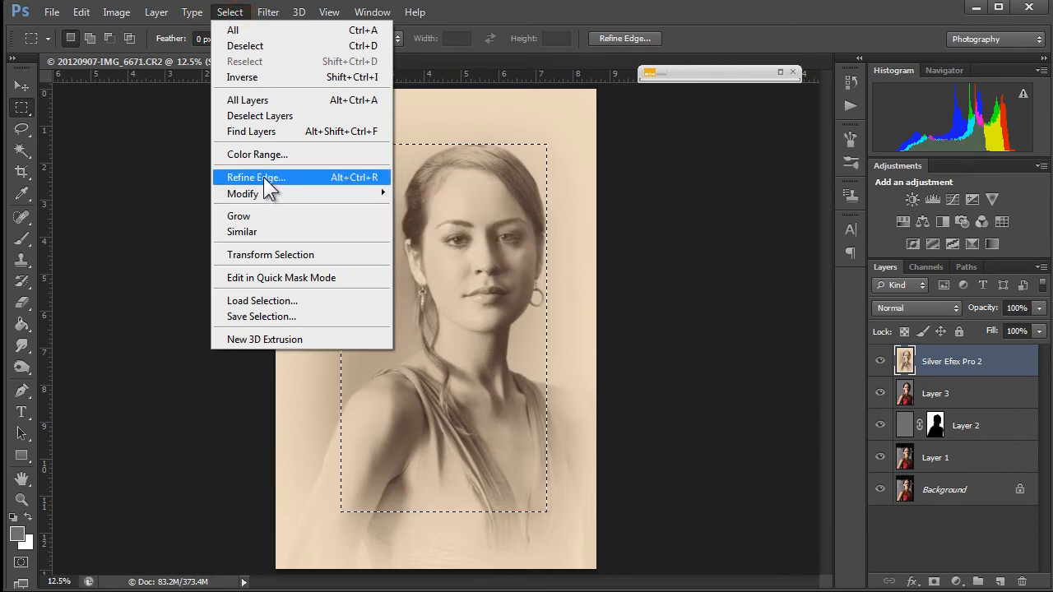
click(265, 176)
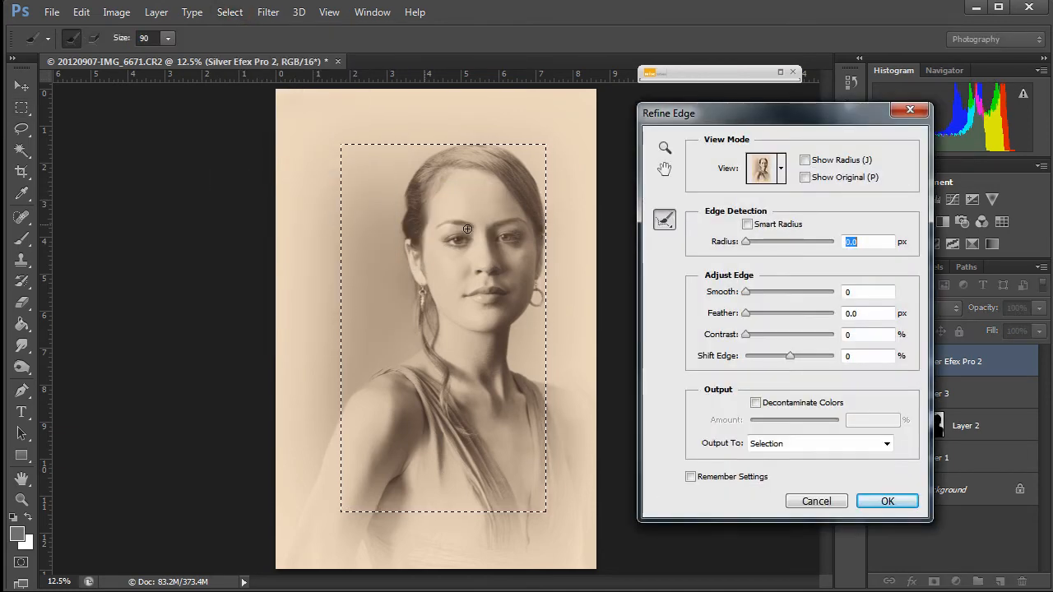
drag(746, 313, 816, 312)
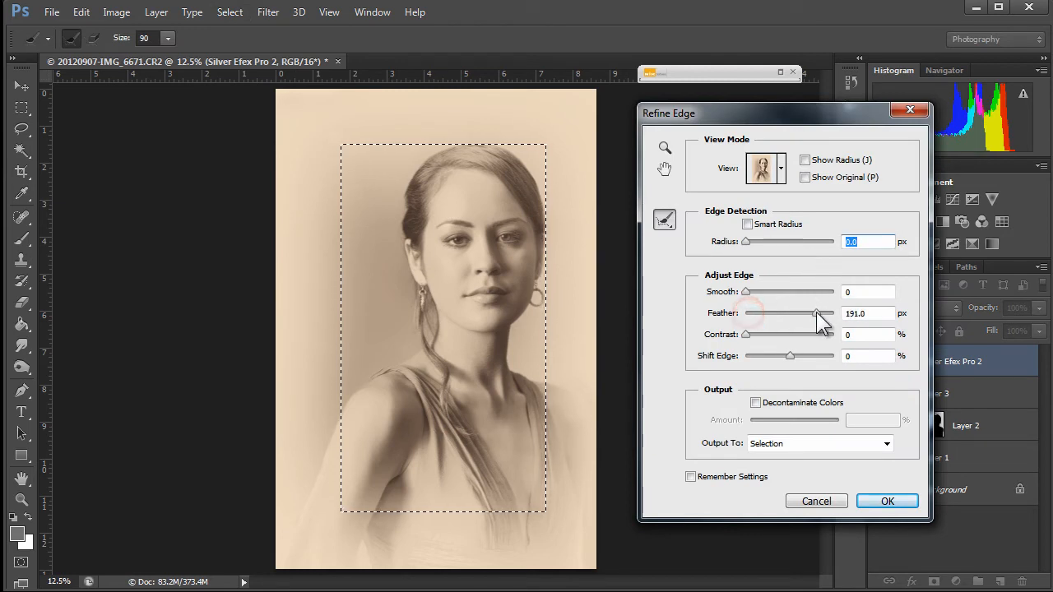
click(788, 357)
drag(788, 357, 799, 356)
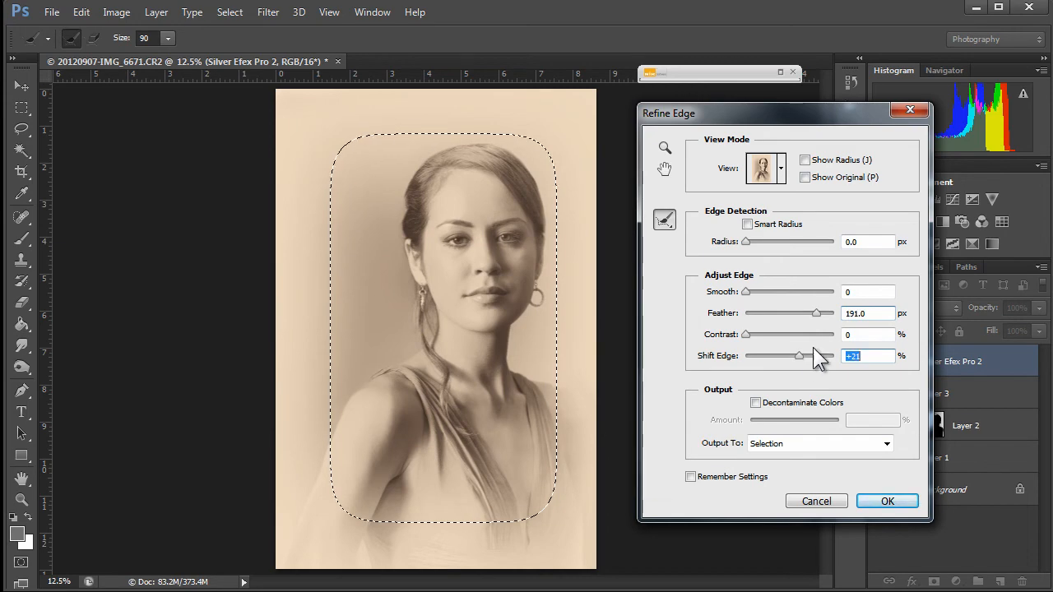
click(889, 501)
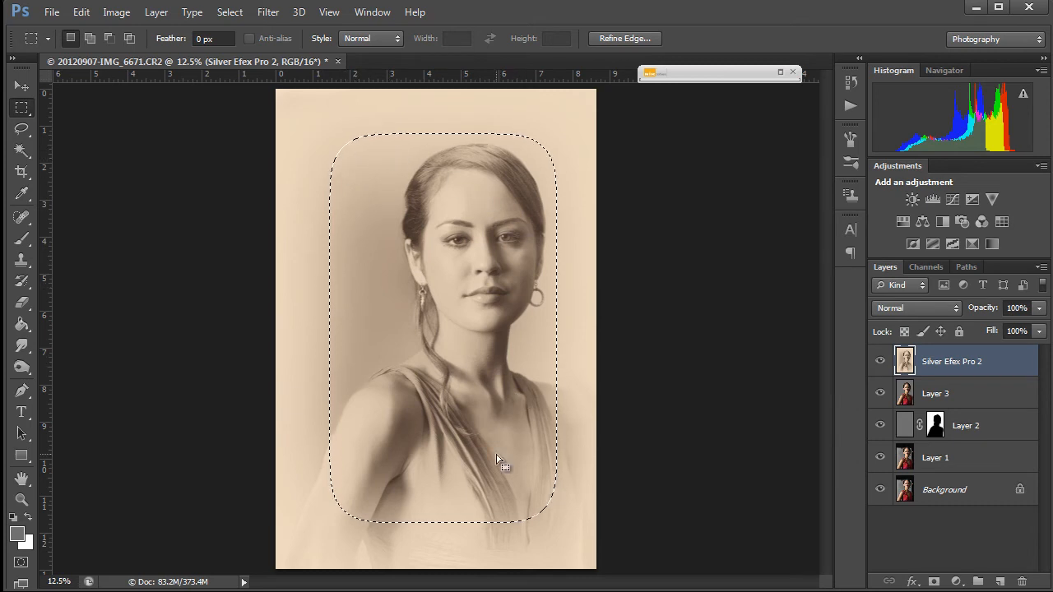
click(956, 581)
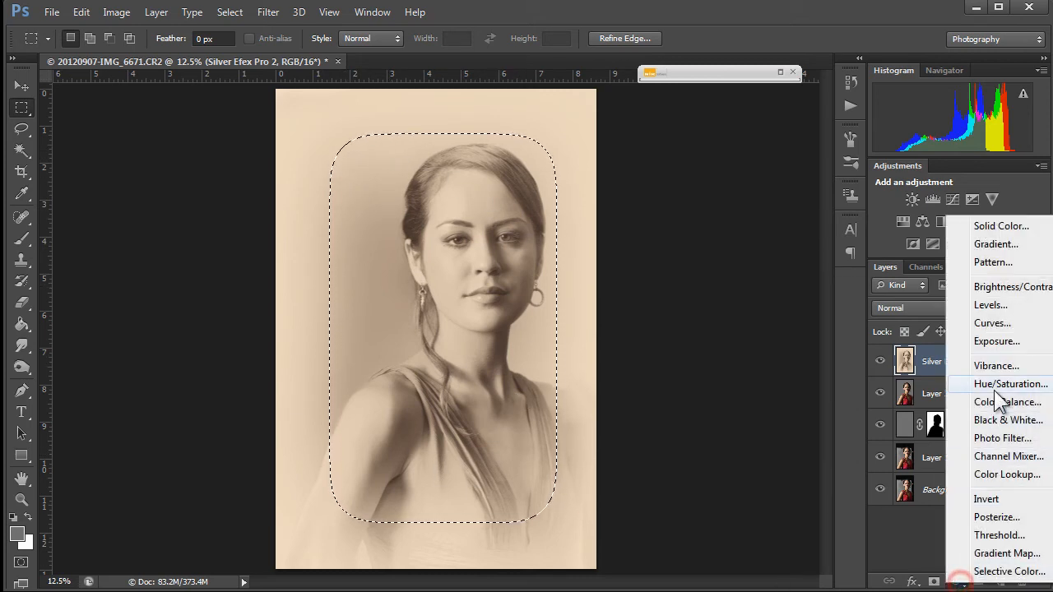
click(994, 324)
drag(758, 296, 764, 332)
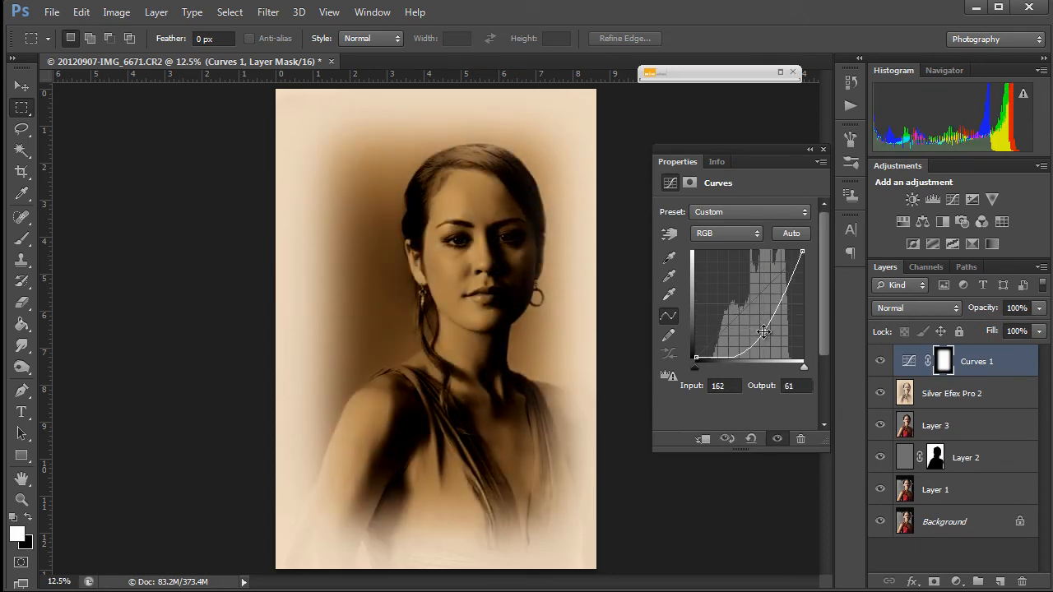
ctrl+click(764, 331)
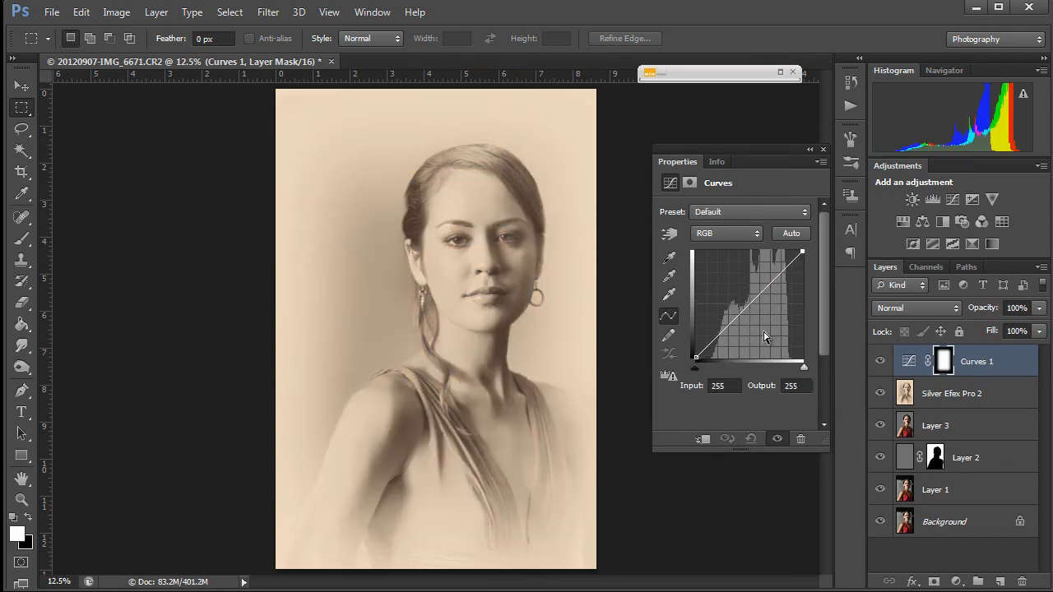
key(ctrl+alt+z)
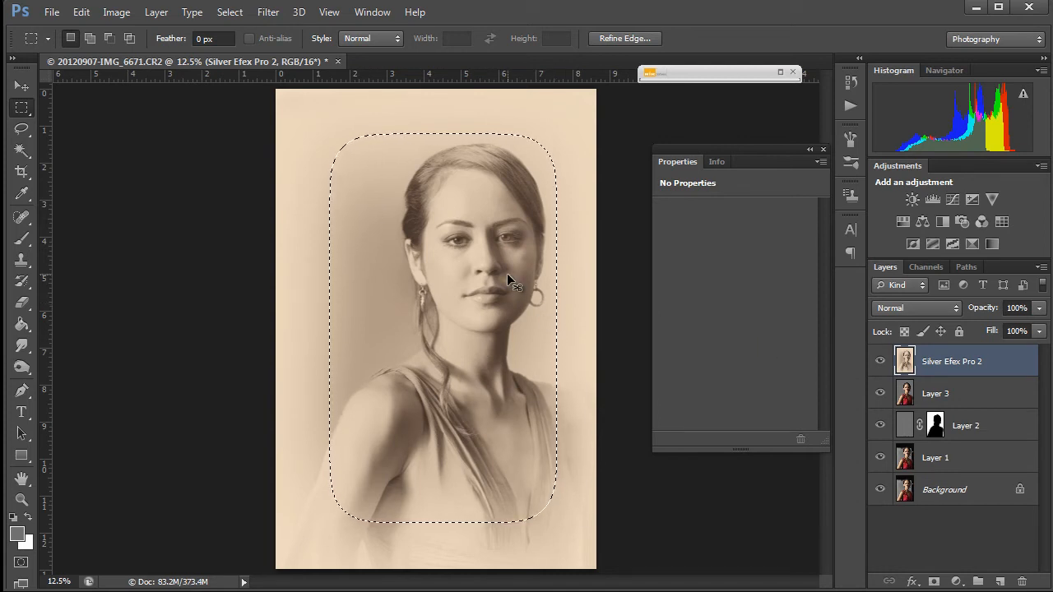
- Invert the selection and add a Curves adjustment to the border with points at input 33, output 19 and input 188, output 200
key(ctrl+shift+i)
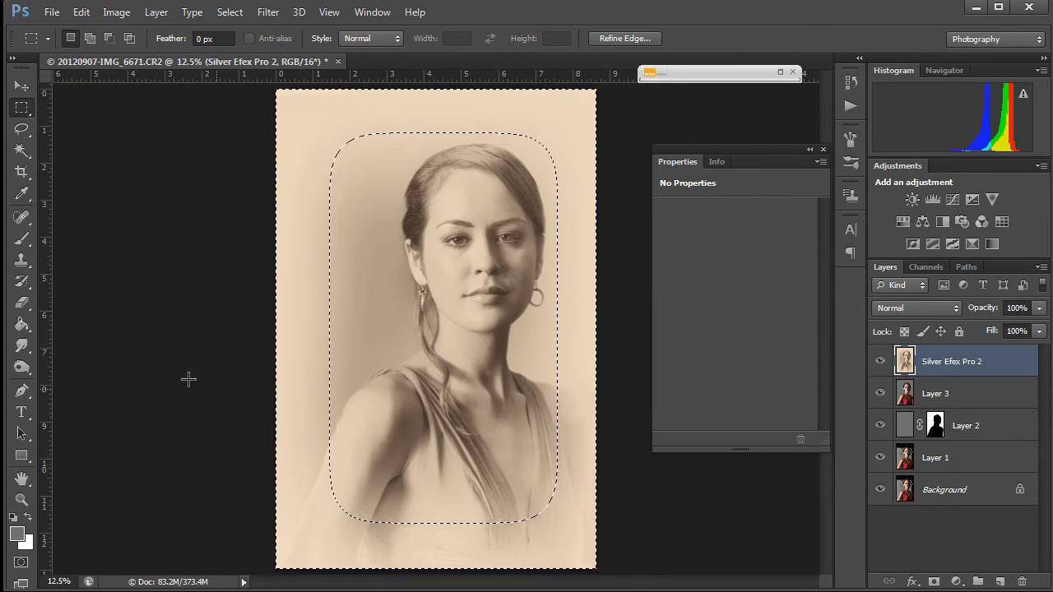
click(957, 583)
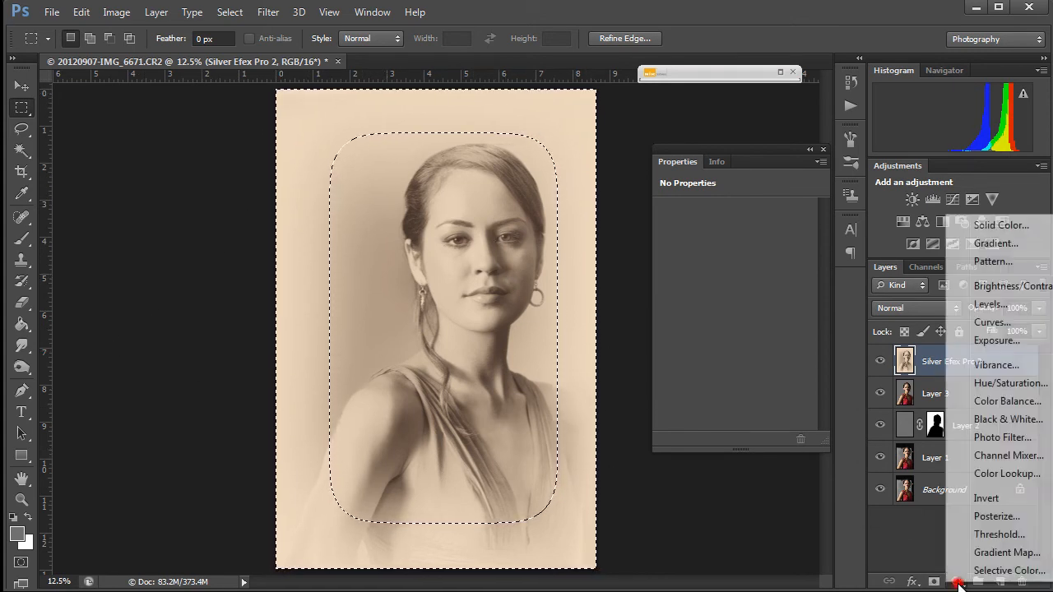
click(997, 323)
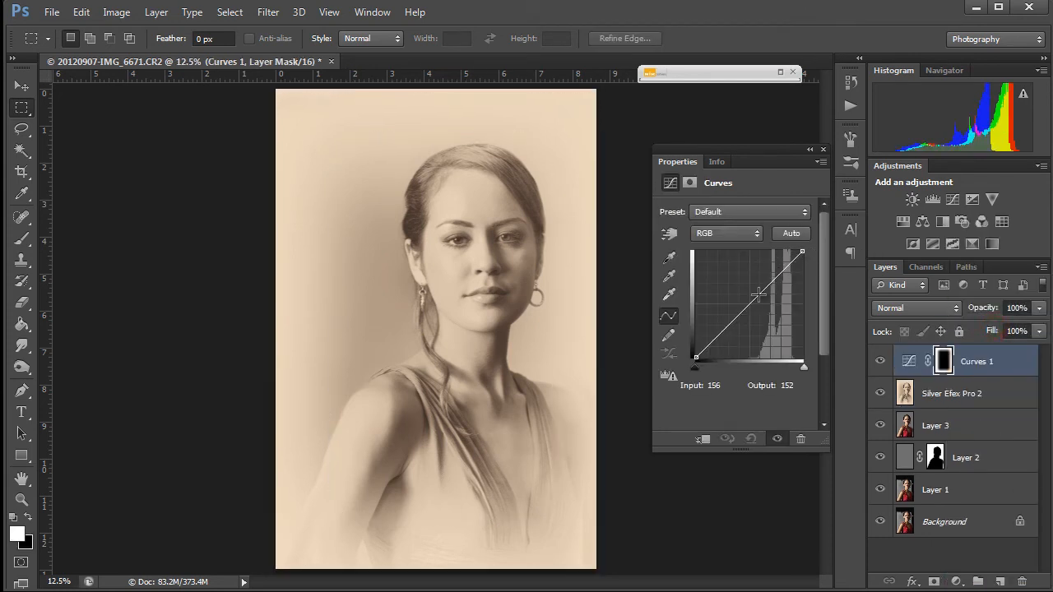
drag(742, 306, 811, 319)
click(713, 330)
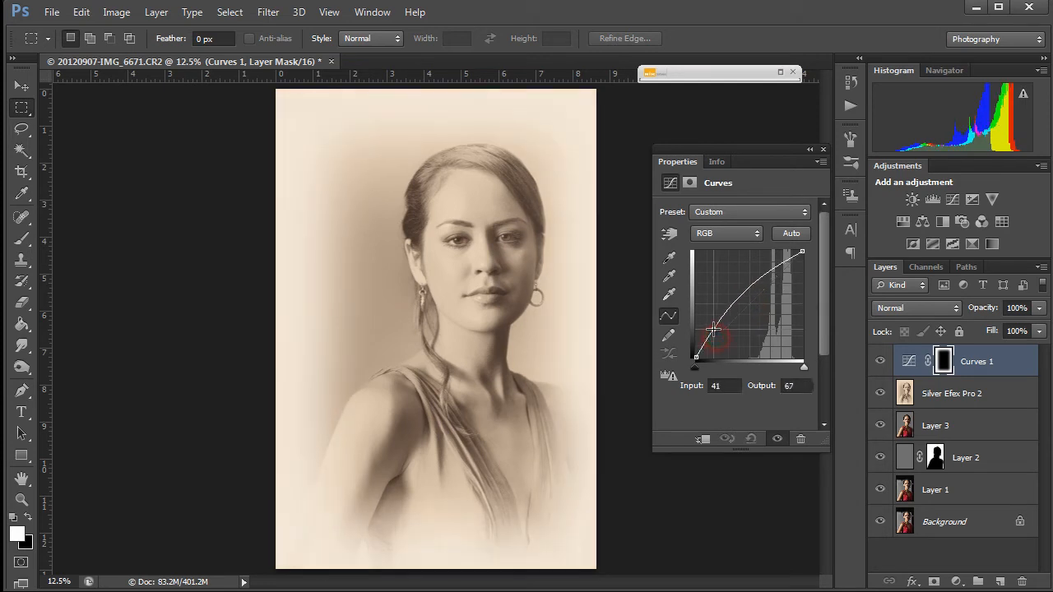
drag(713, 330, 710, 350)
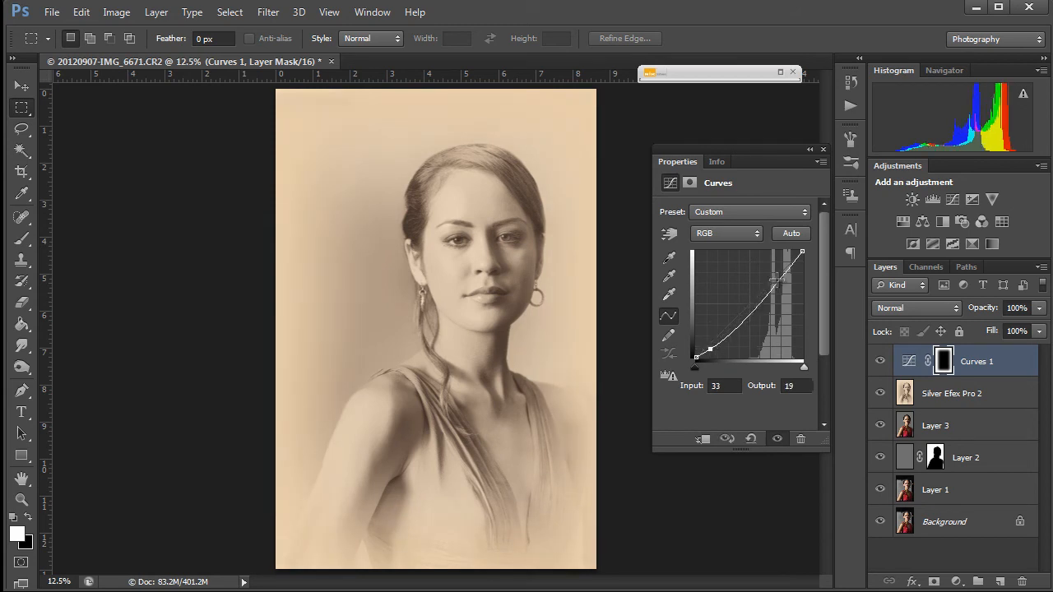
drag(777, 280, 774, 274)
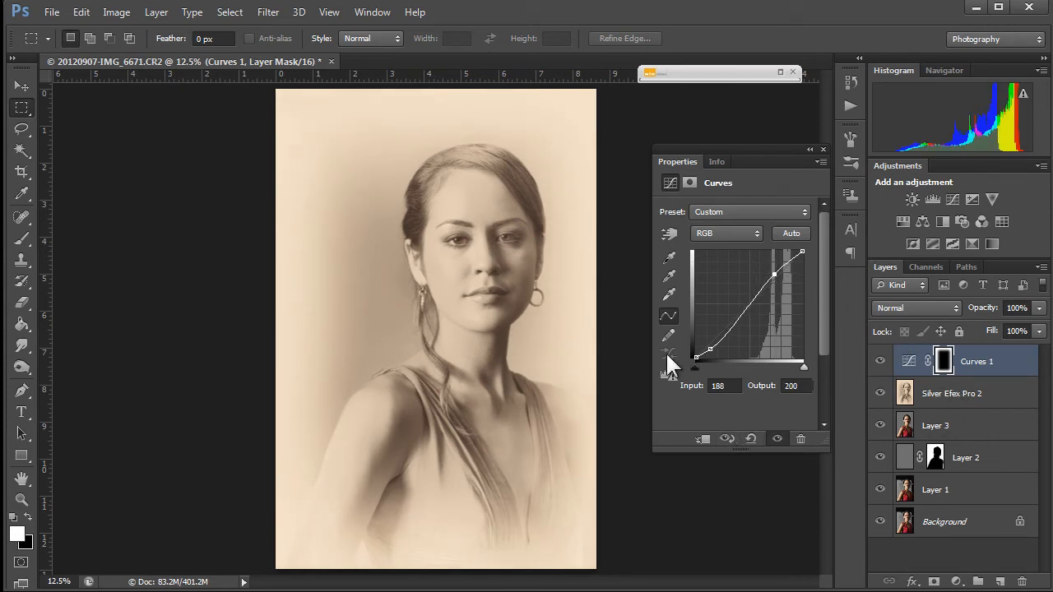
- Add a second Curves adjustment directly above the Silver Efex Pro 2 layer, darkening the midtones from input 130 to output 110
click(938, 395)
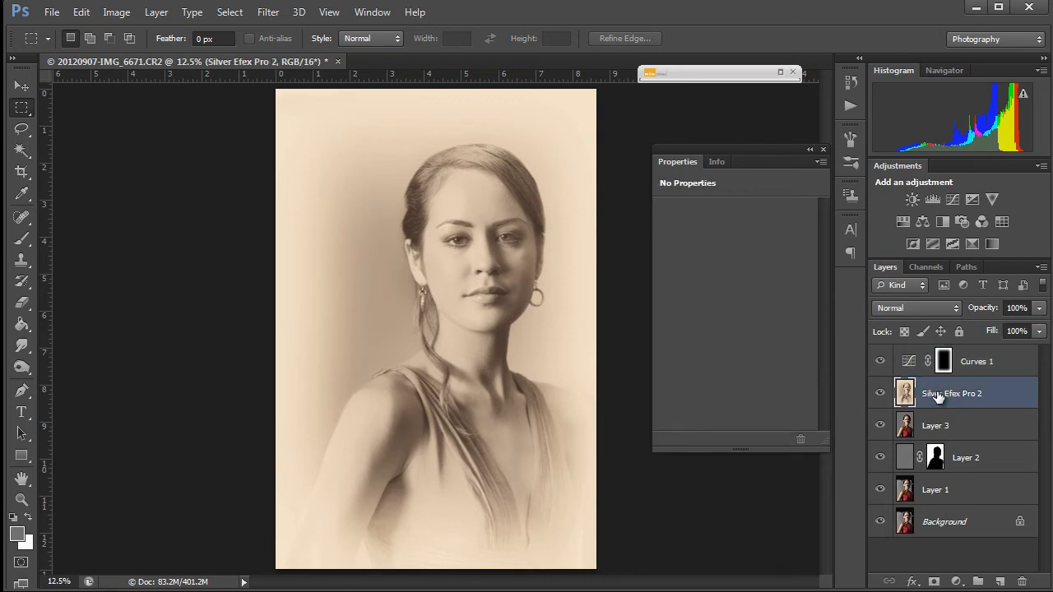
click(956, 582)
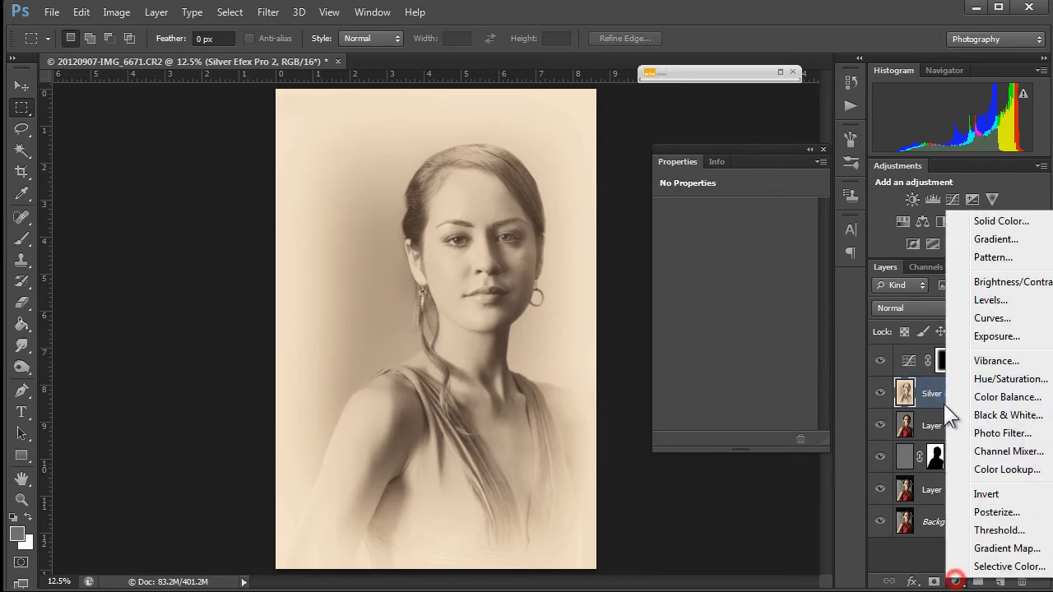
click(979, 318)
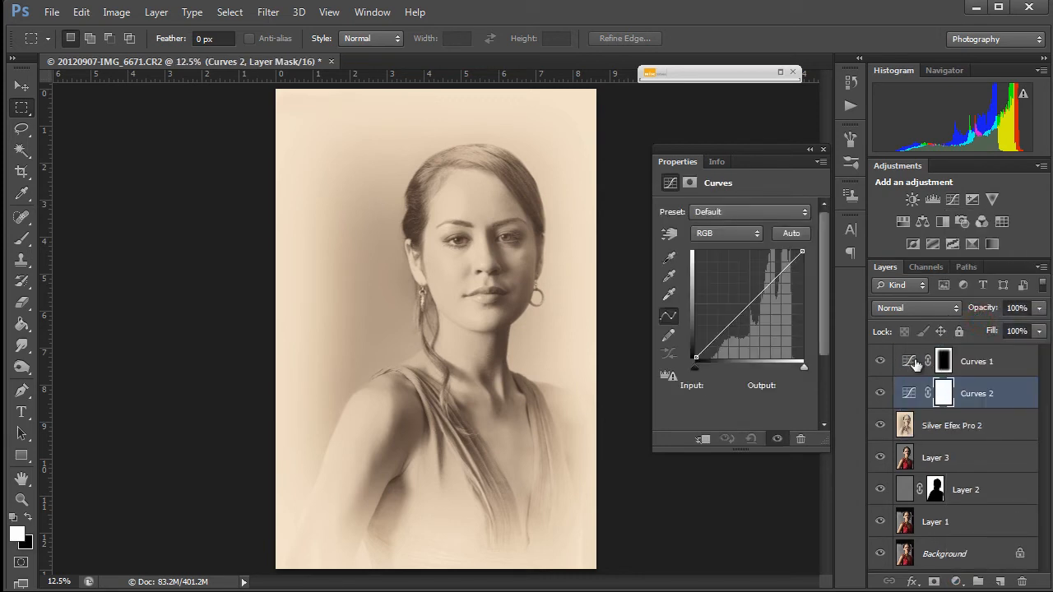
drag(756, 297, 754, 308)
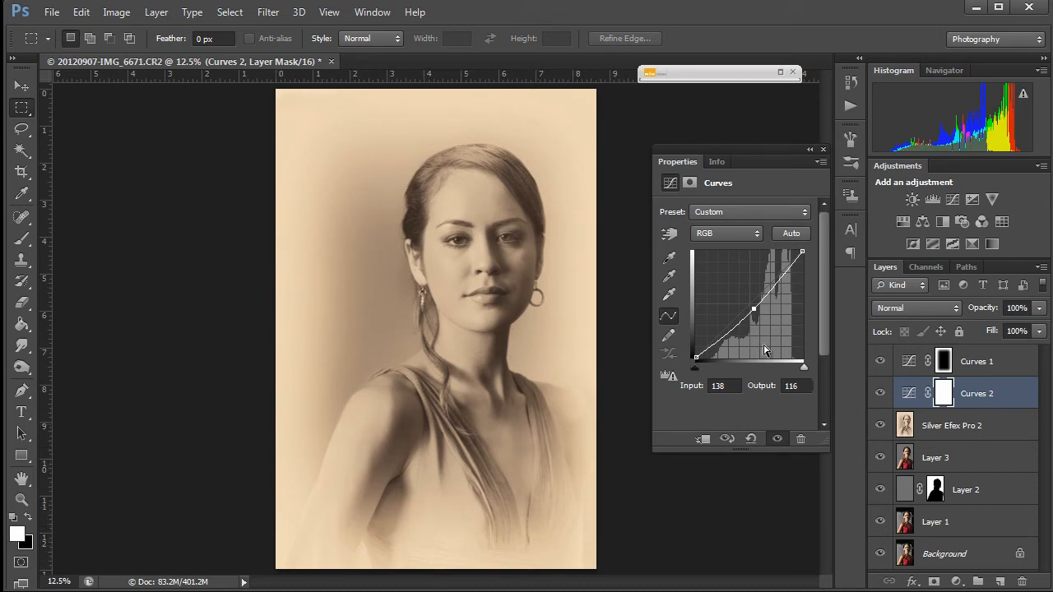
drag(753, 311, 749, 313)
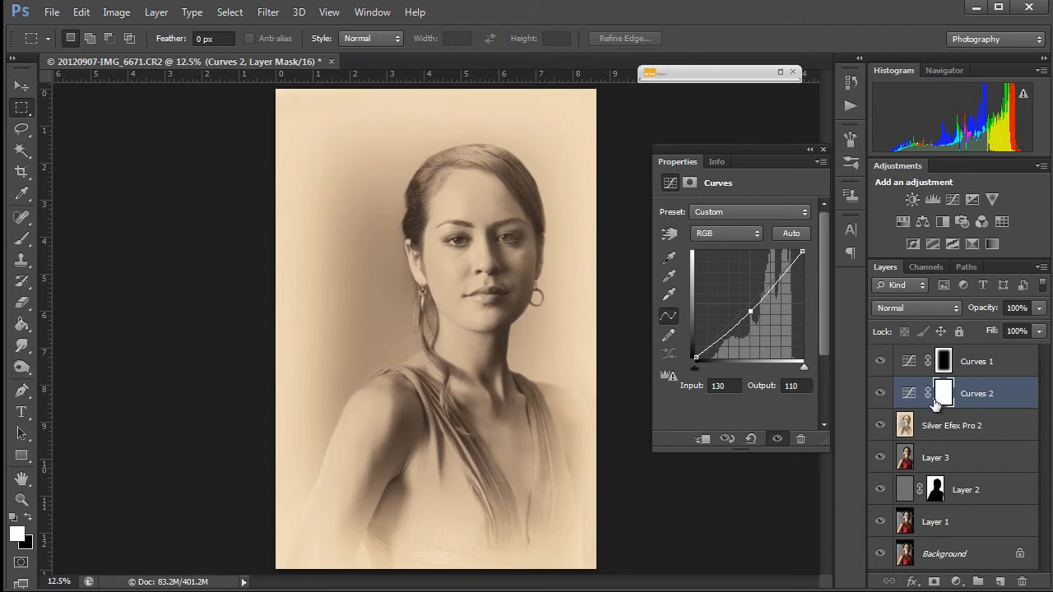
click(957, 582)
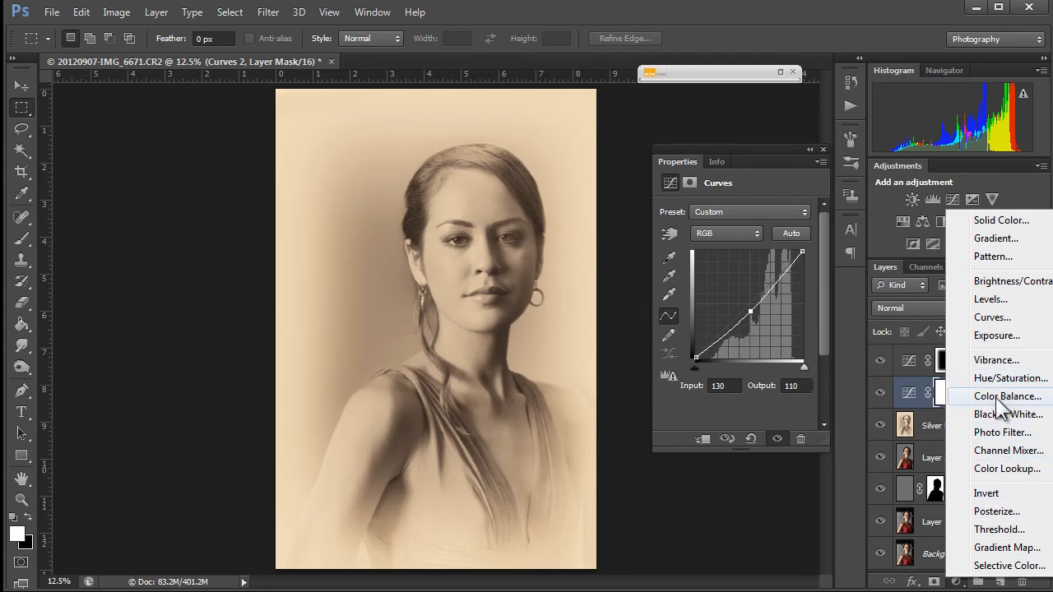
- Draw a new rectangular selection around the woman and shift it slightly up to frame her head and shoulders
click(20, 108)
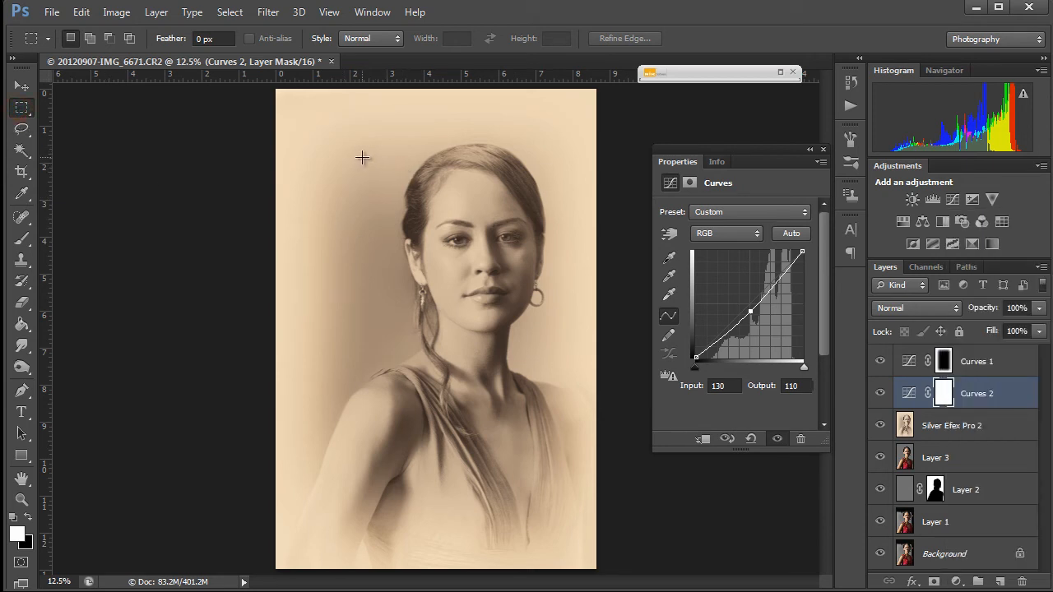
drag(357, 156, 556, 504)
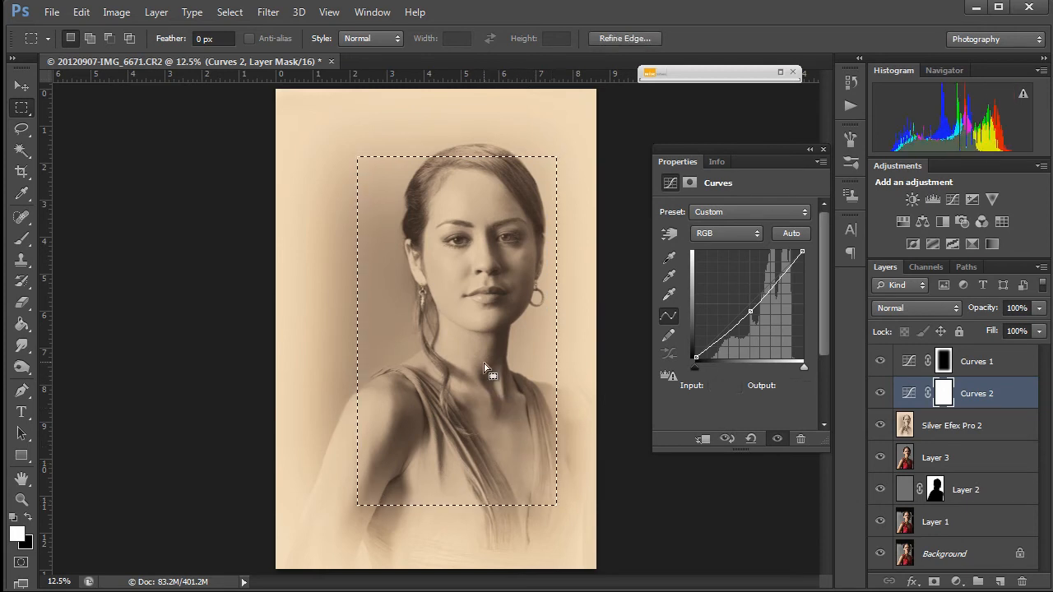
drag(483, 362, 471, 347)
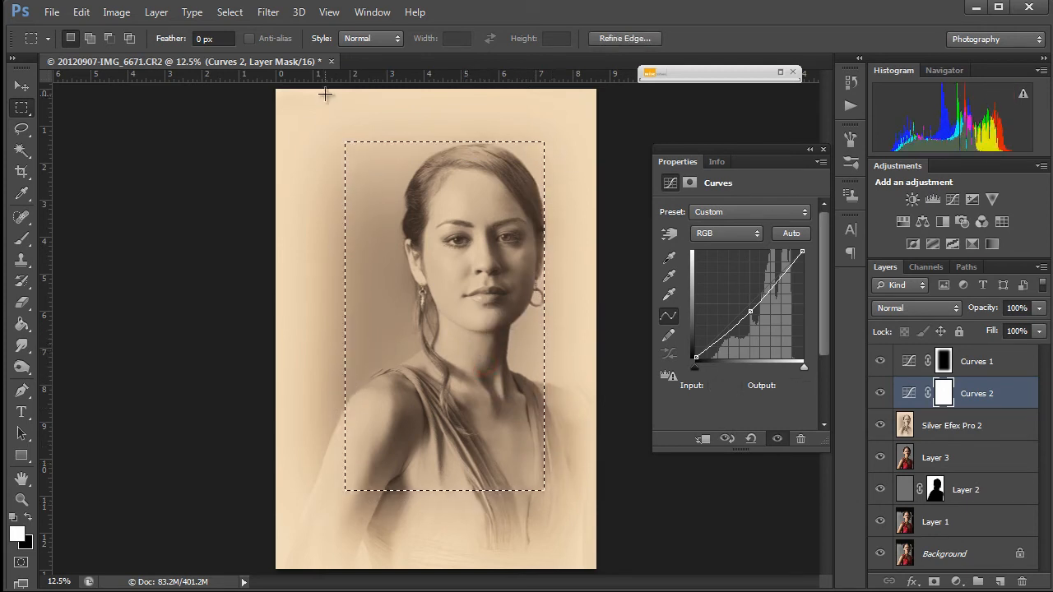
- Refine the new selection's edge with a 201.3 px feather and a Shift Edge of +33%
click(230, 22)
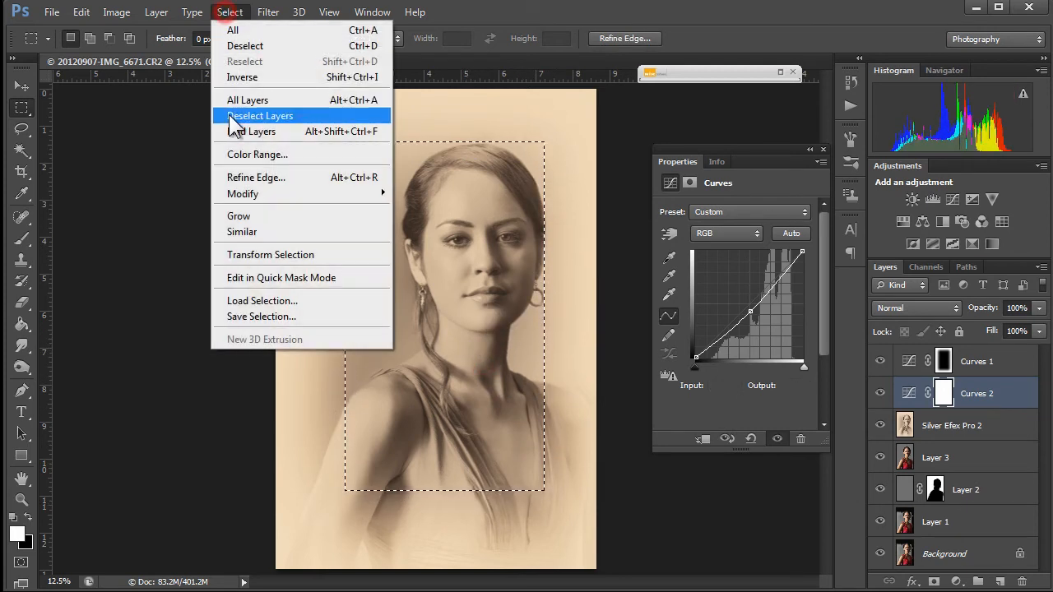
click(239, 176)
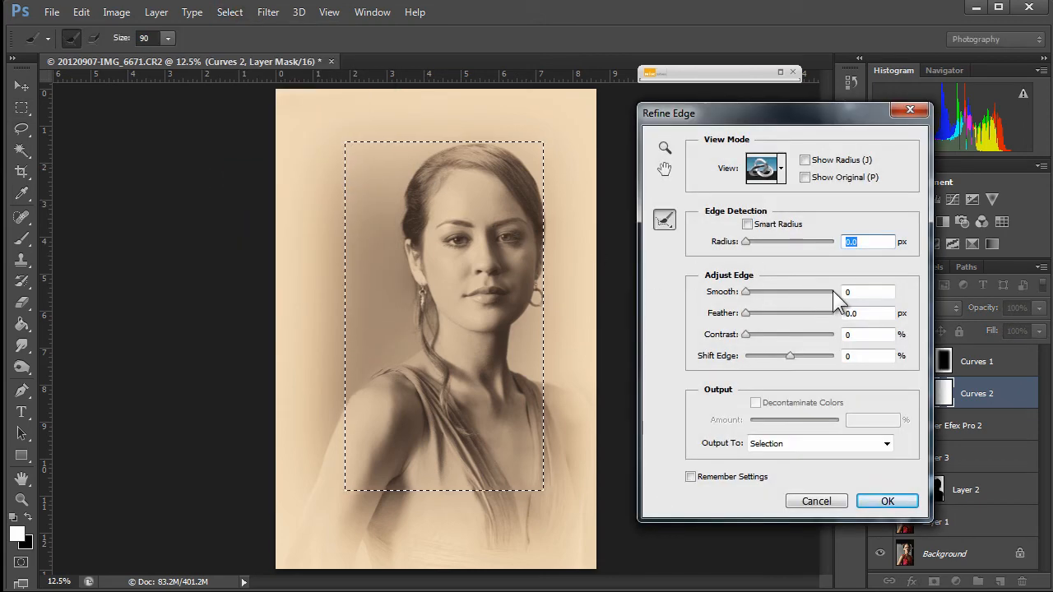
drag(745, 313, 817, 313)
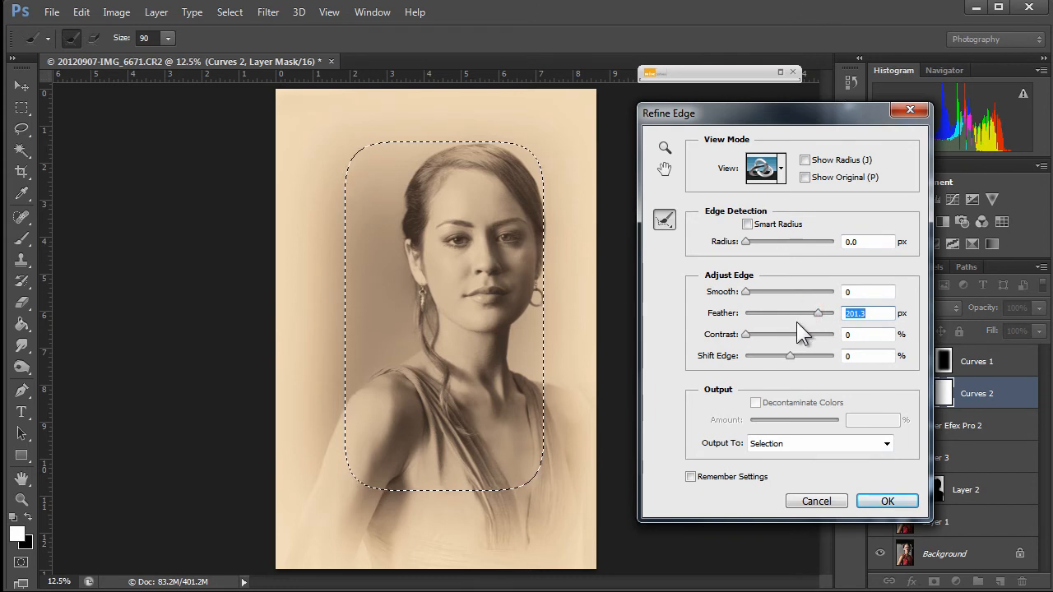
drag(795, 359, 804, 358)
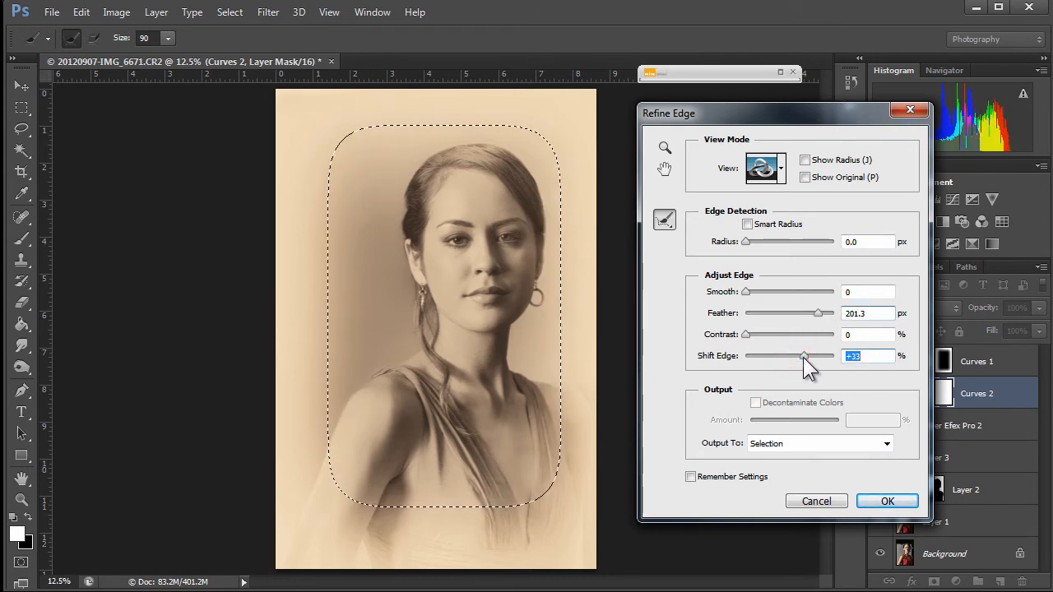
click(888, 501)
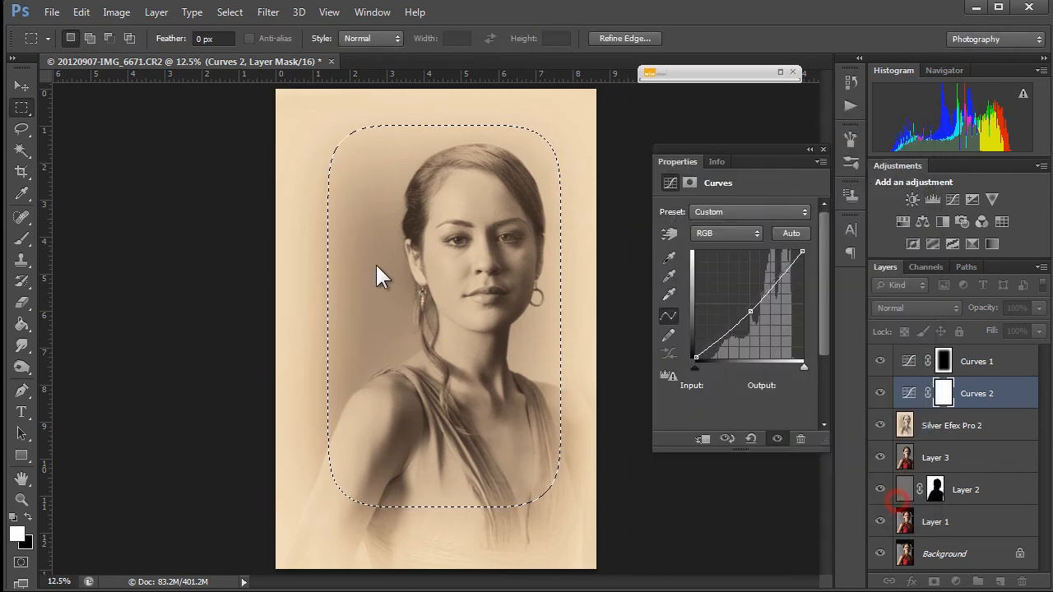
- Move the feathered selection slightly lower around the woman and invert it to select the border area
drag(461, 293, 450, 309)
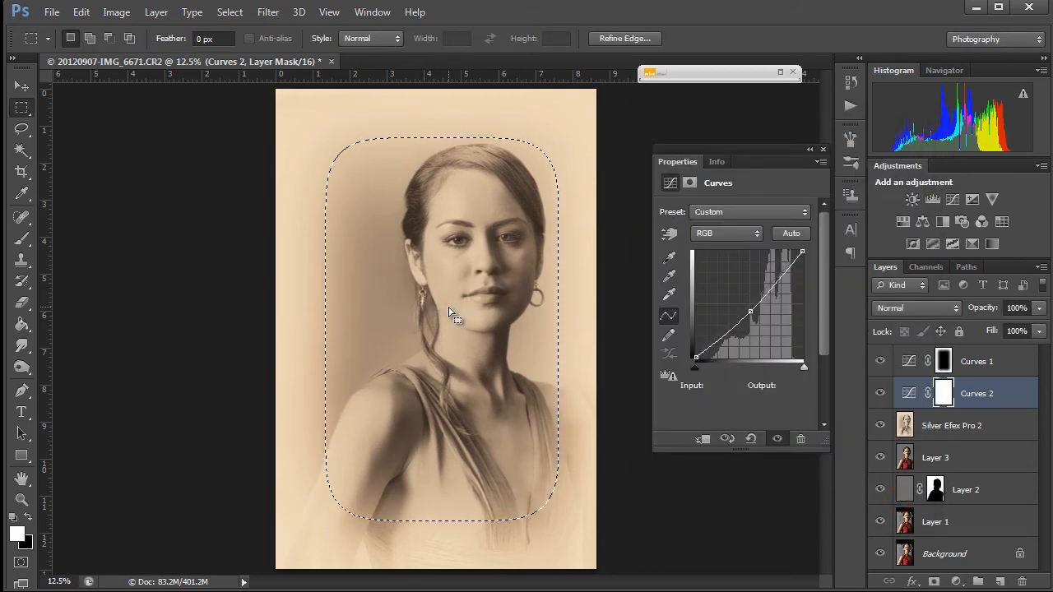
key(ctrl+shift+i)
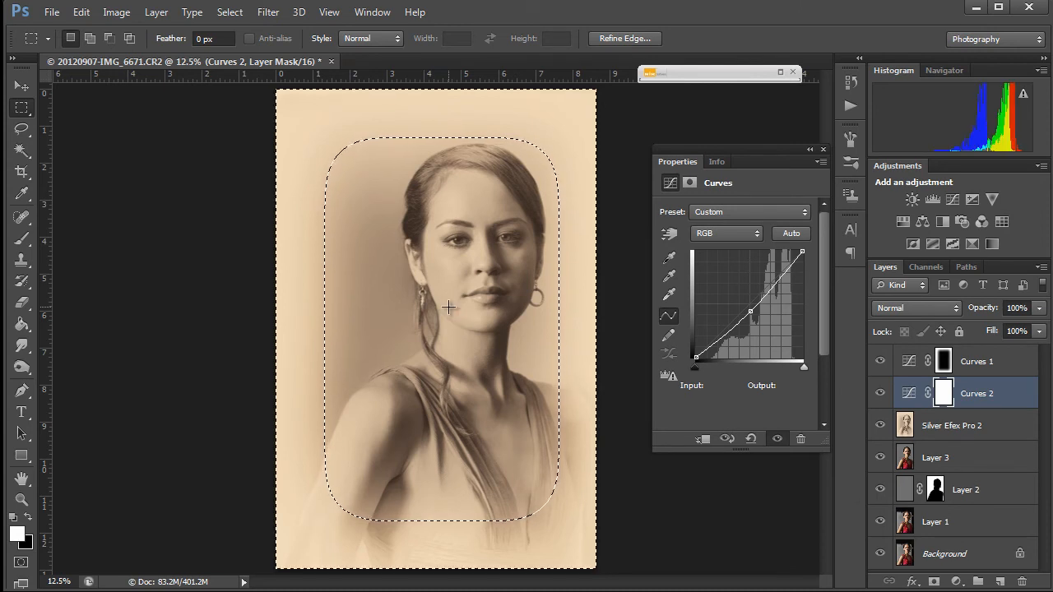
key(Delete)
drag(976, 393, 955, 349)
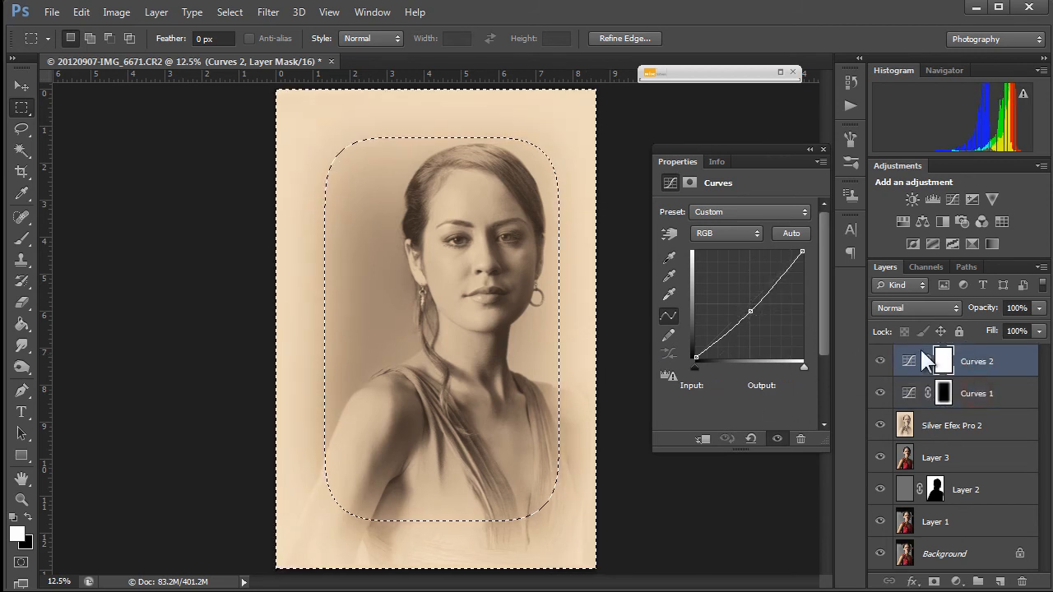
click(908, 360)
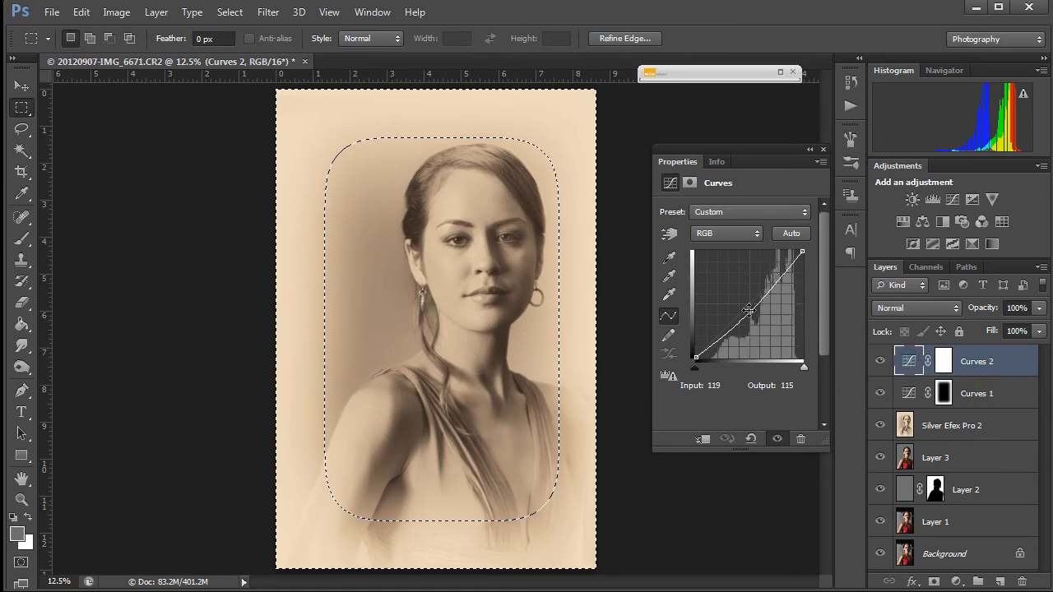
mouse_move(750, 311)
mouse_down()
mouse_move(745, 280)
mouse_move(755, 316)
mouse_move(752, 300)
mouse_up()
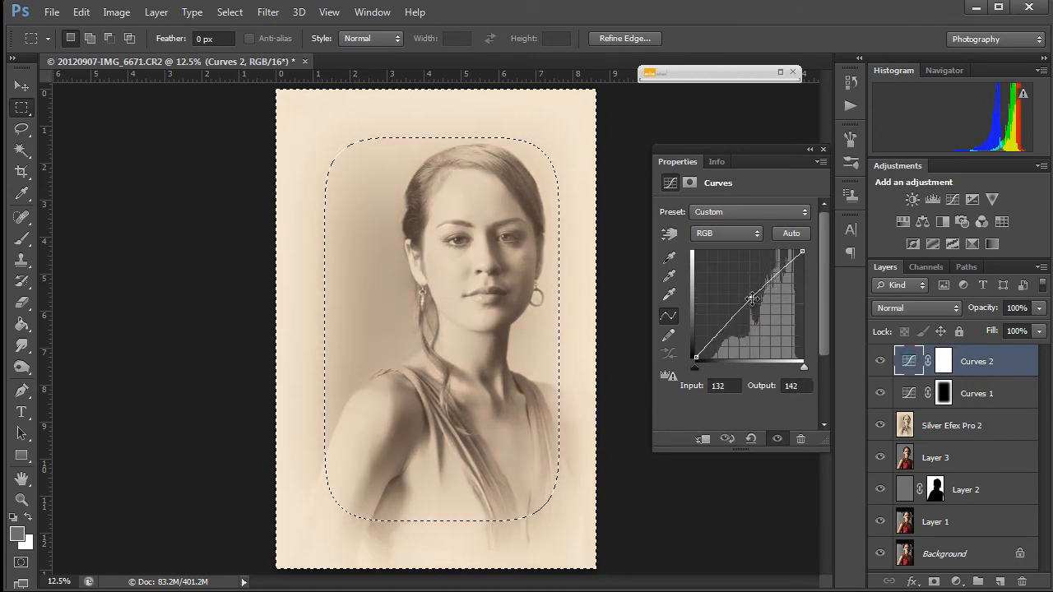
key(ctrl+z)
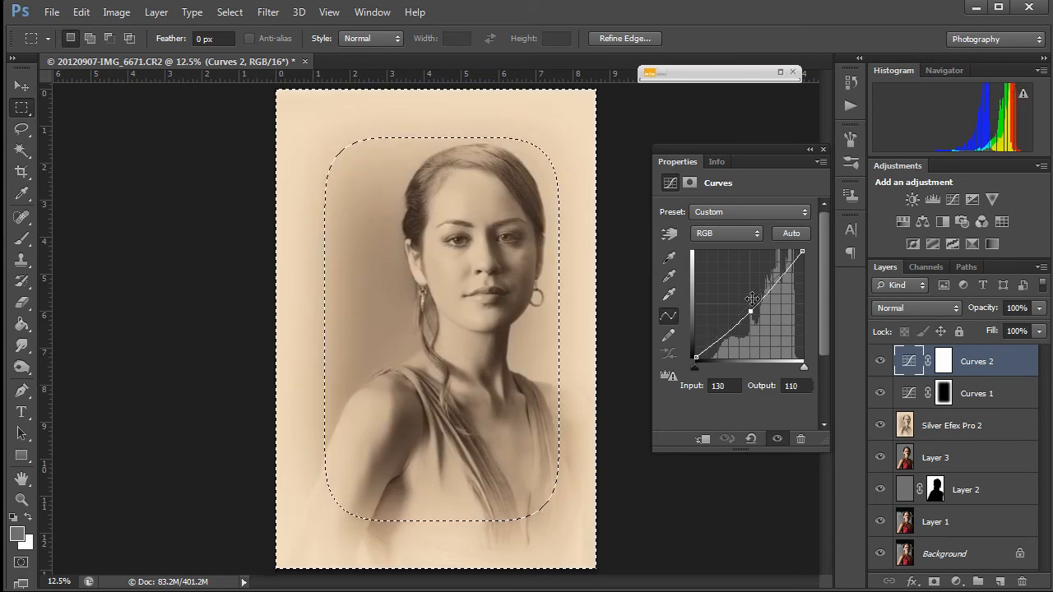
key(ctrl+bracketleft)
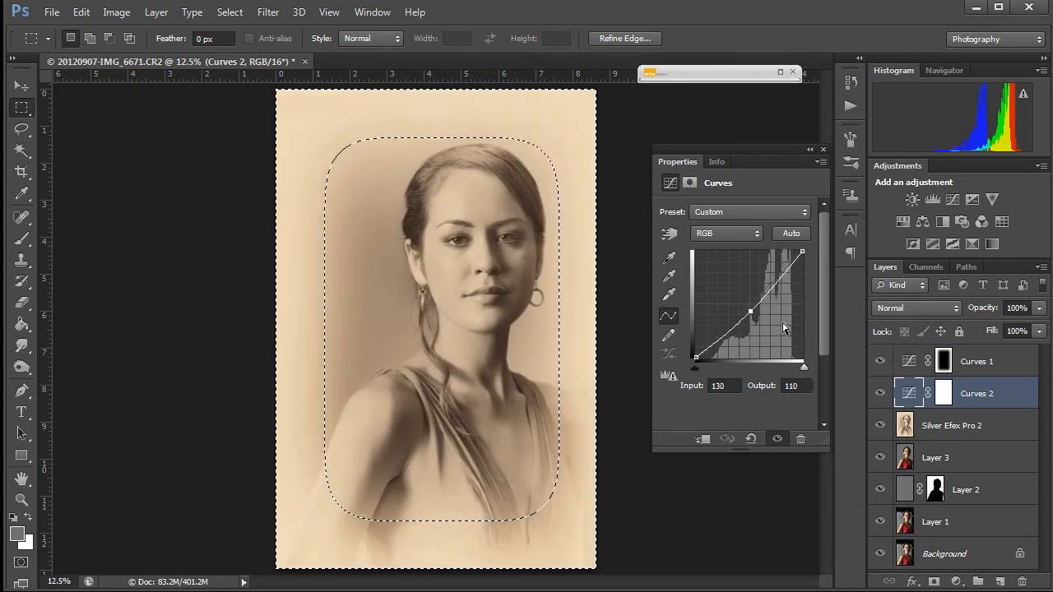
- Add a Curves adjustment limited to the selected border above Curves 2, darkening it with a curve point at input 42, output 26
click(957, 582)
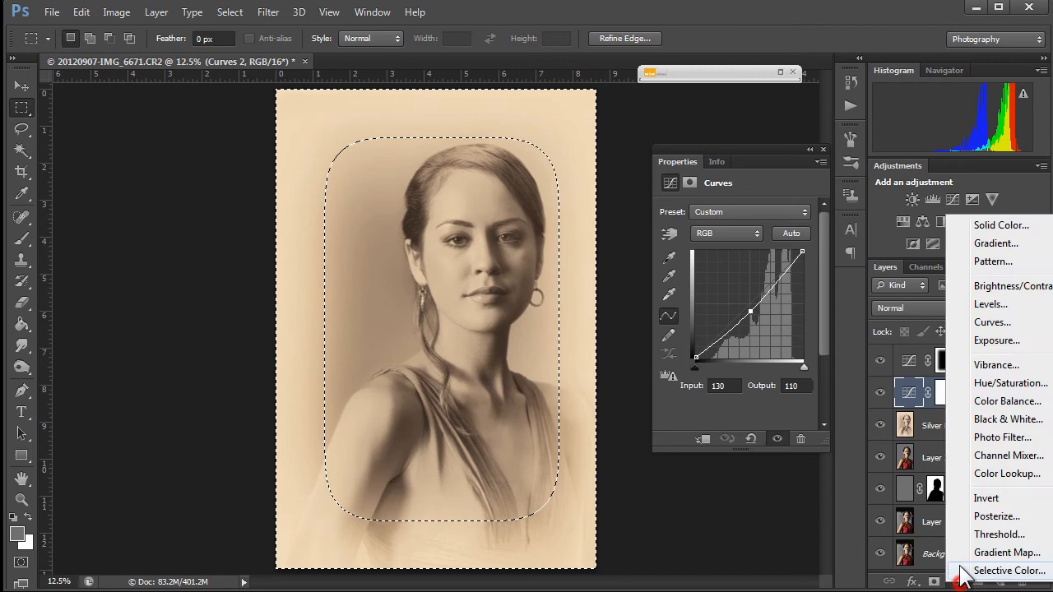
click(970, 320)
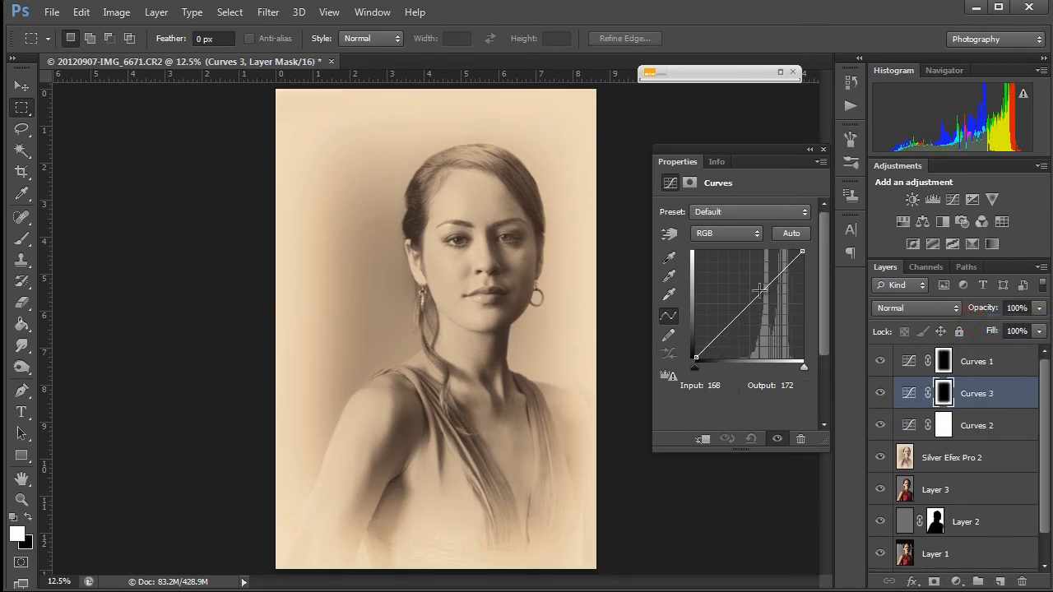
mouse_move(743, 312)
mouse_down()
mouse_move(757, 332)
mouse_move(730, 338)
mouse_move(716, 358)
mouse_move(747, 338)
mouse_move(746, 315)
mouse_up()
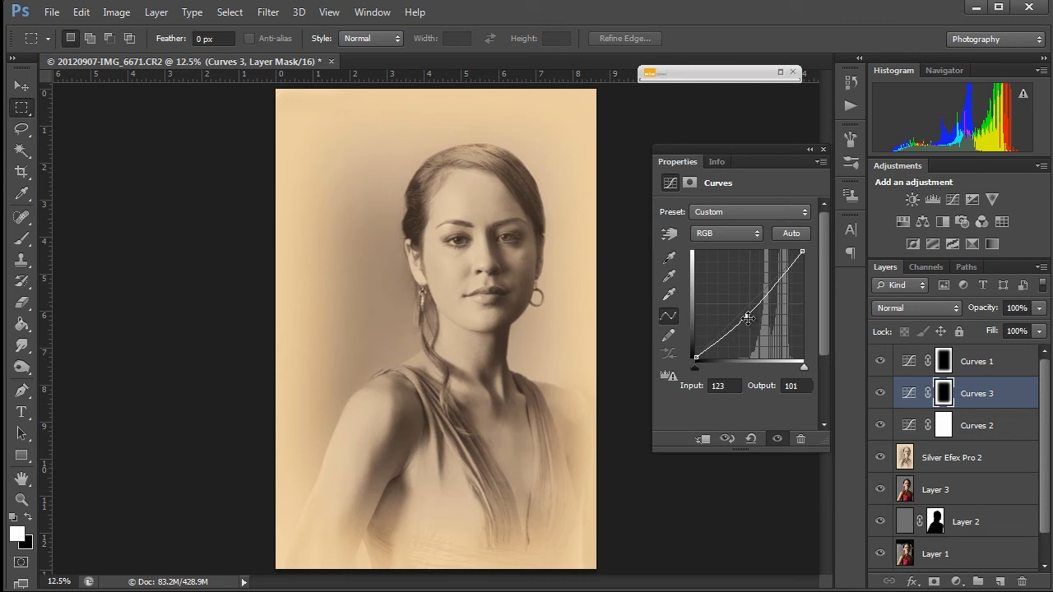
drag(746, 317, 714, 347)
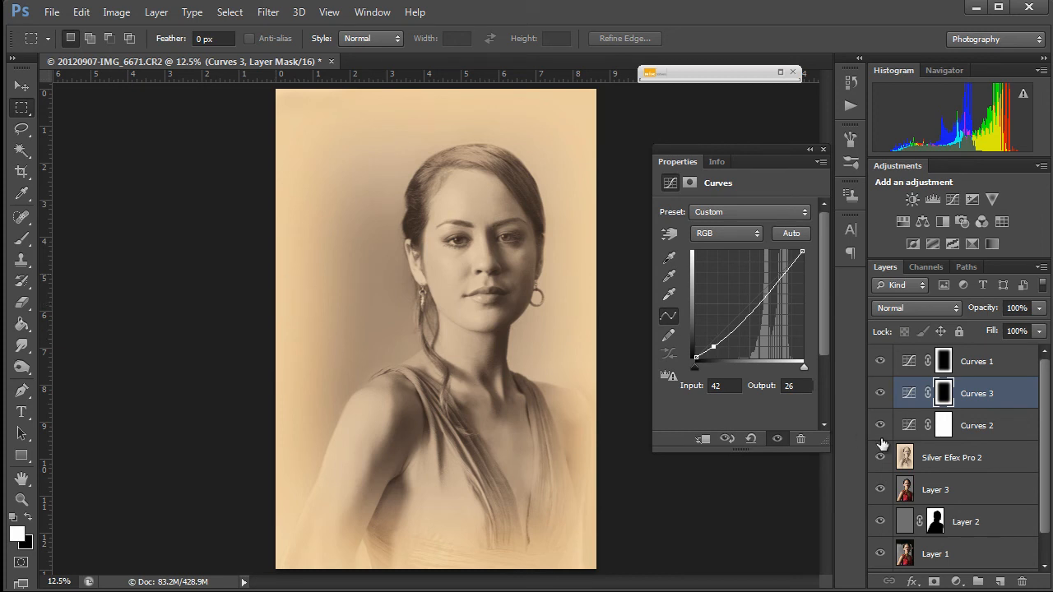
- Compare the image with and without each of the three Curves adjustments, toggling their visibility one at a time
click(881, 362)
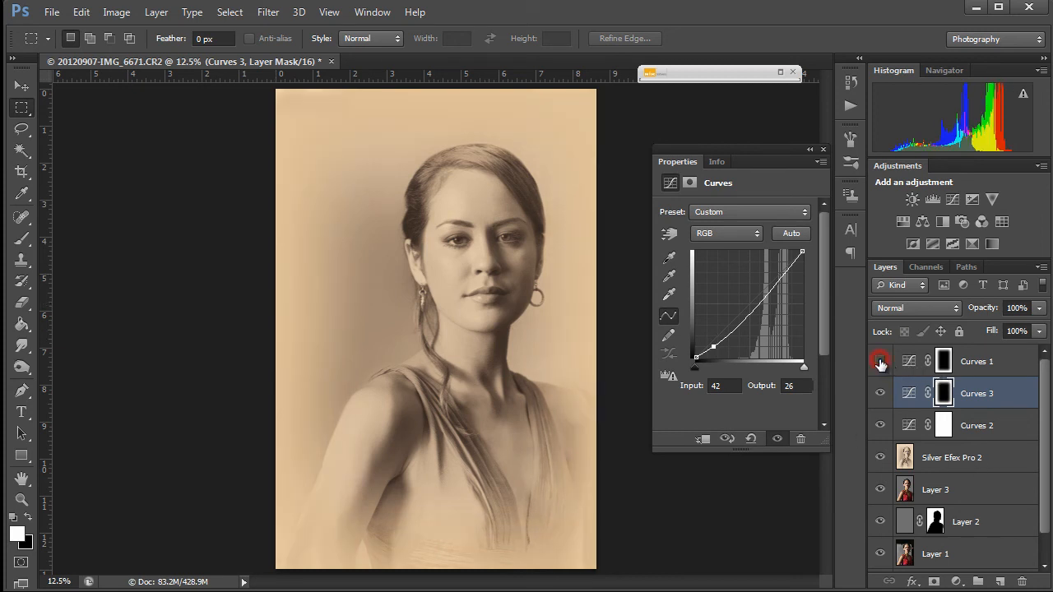
click(880, 363)
click(880, 363)
click(880, 363)
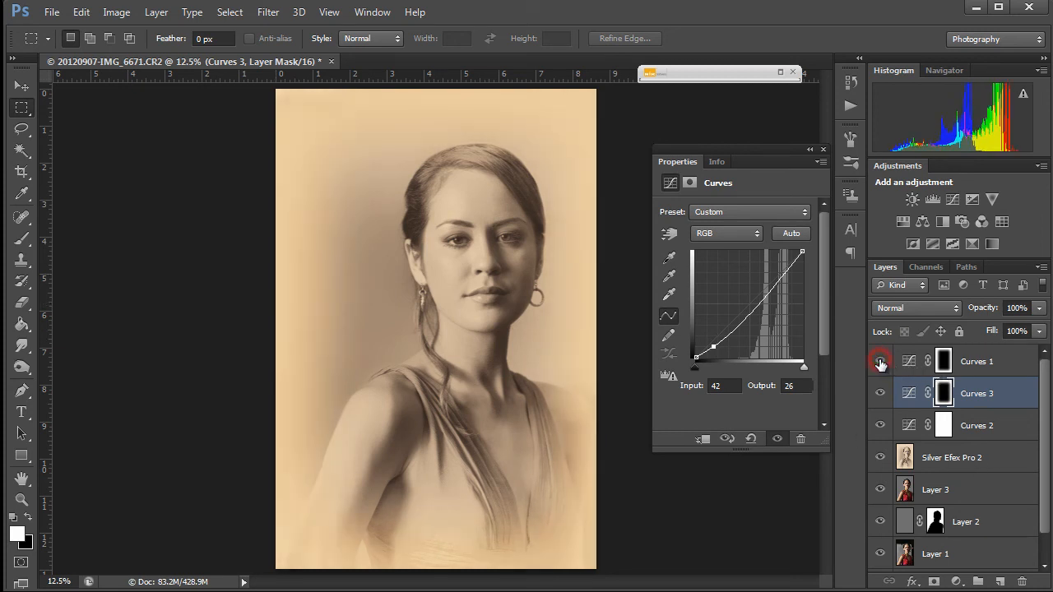
click(880, 363)
click(880, 362)
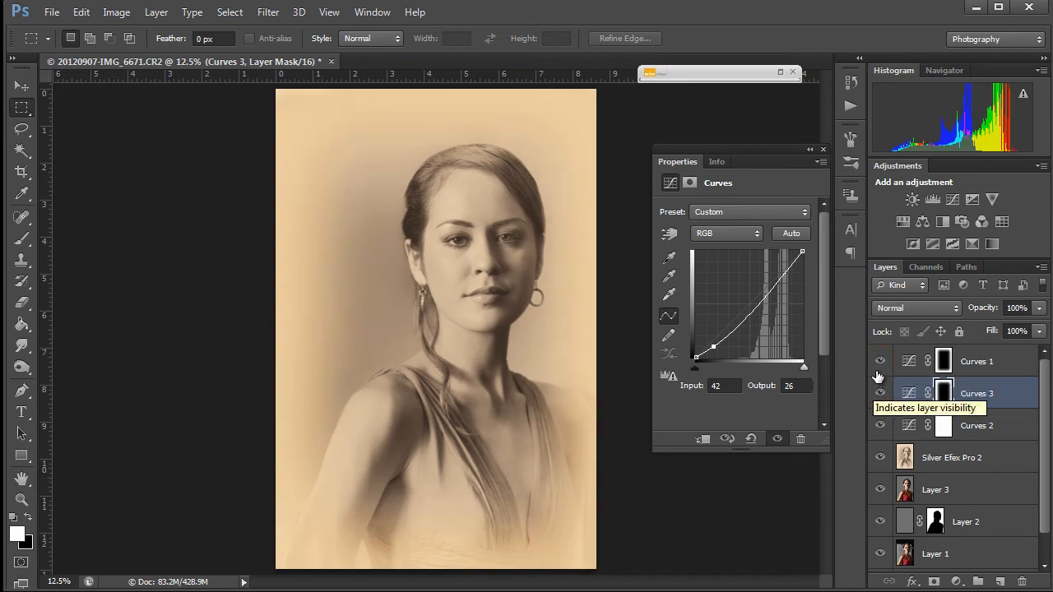
click(881, 394)
click(881, 394)
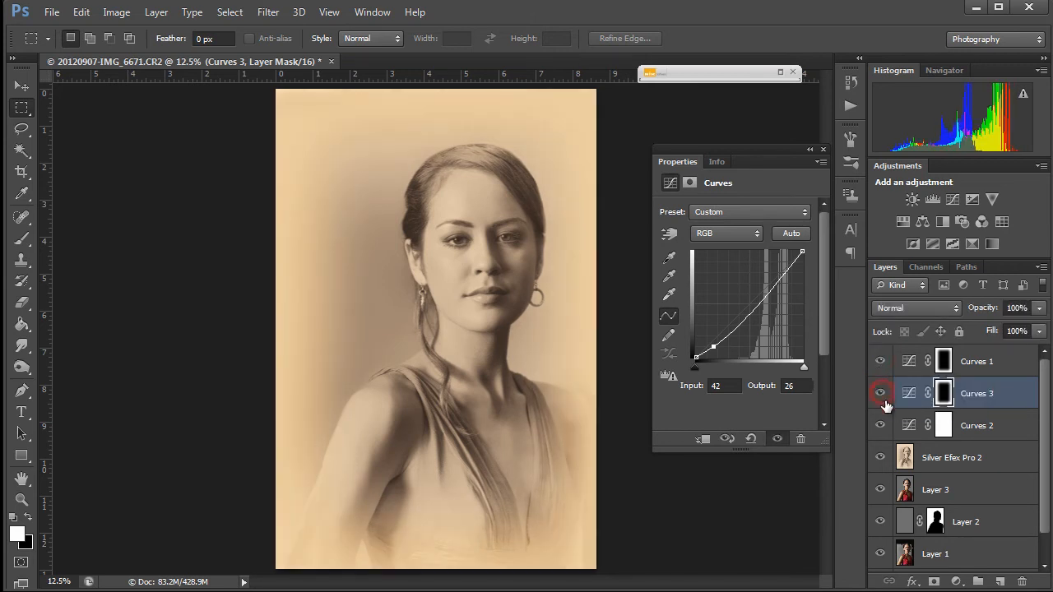
click(880, 425)
click(881, 426)
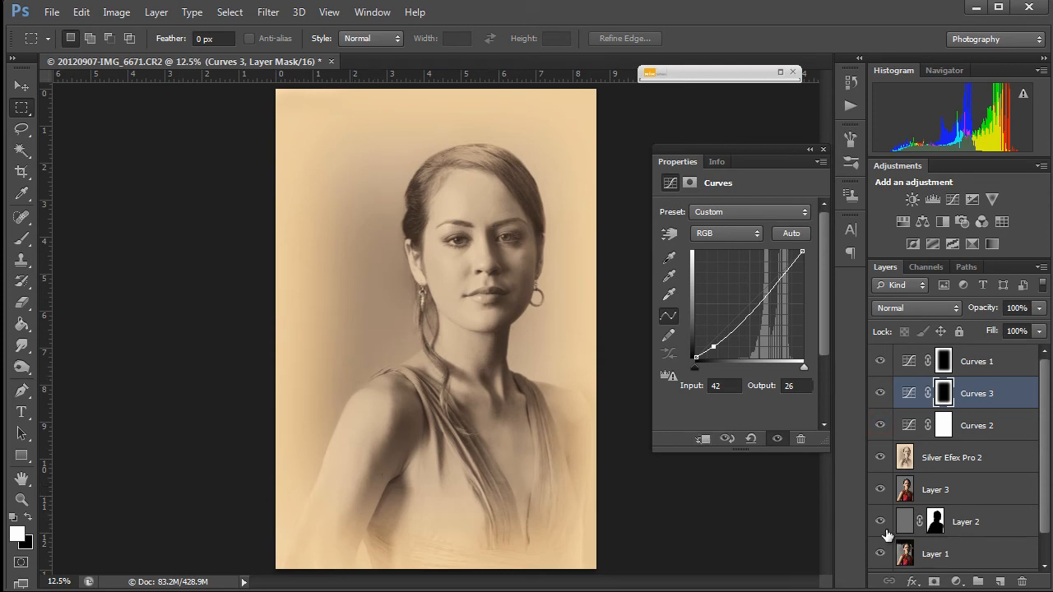
- Switch to Lightroom to view the dark-vignette version in PSW Westcott Stage.psd, and return to Photoshop
click(362, 591)
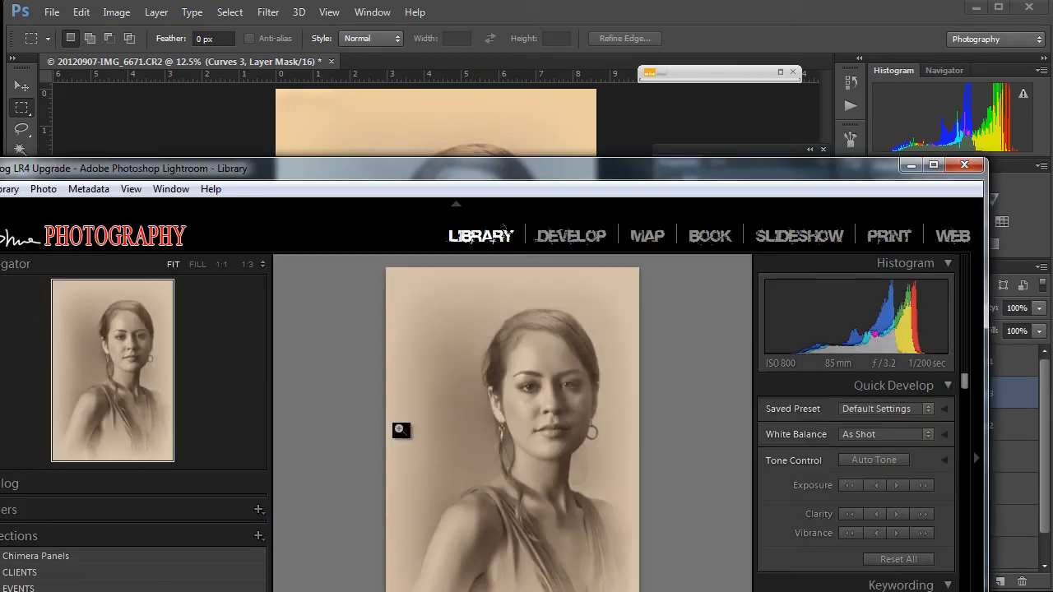
drag(630, 180, 694, 35)
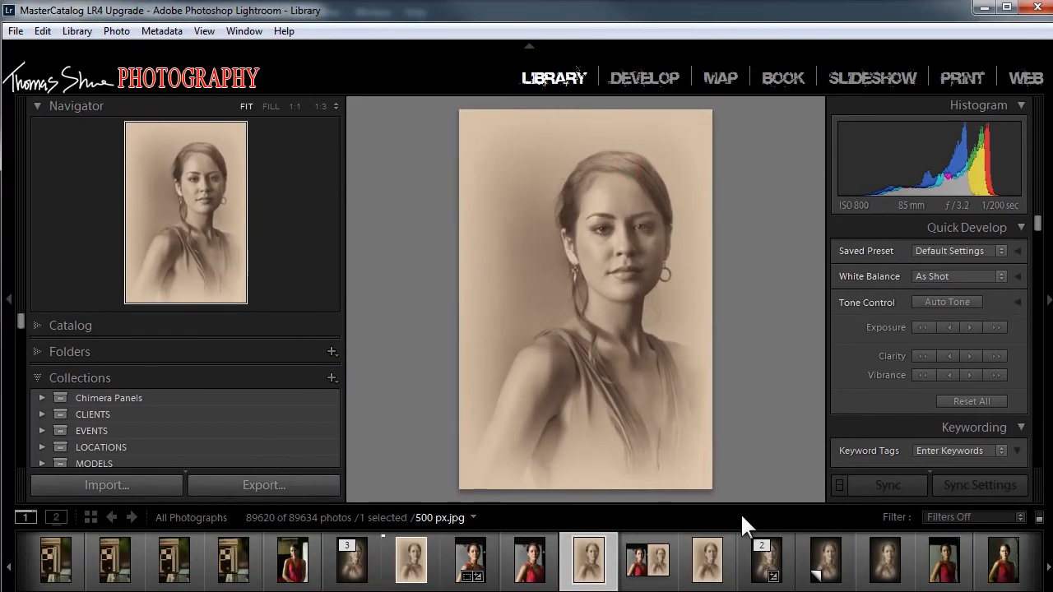
click(766, 561)
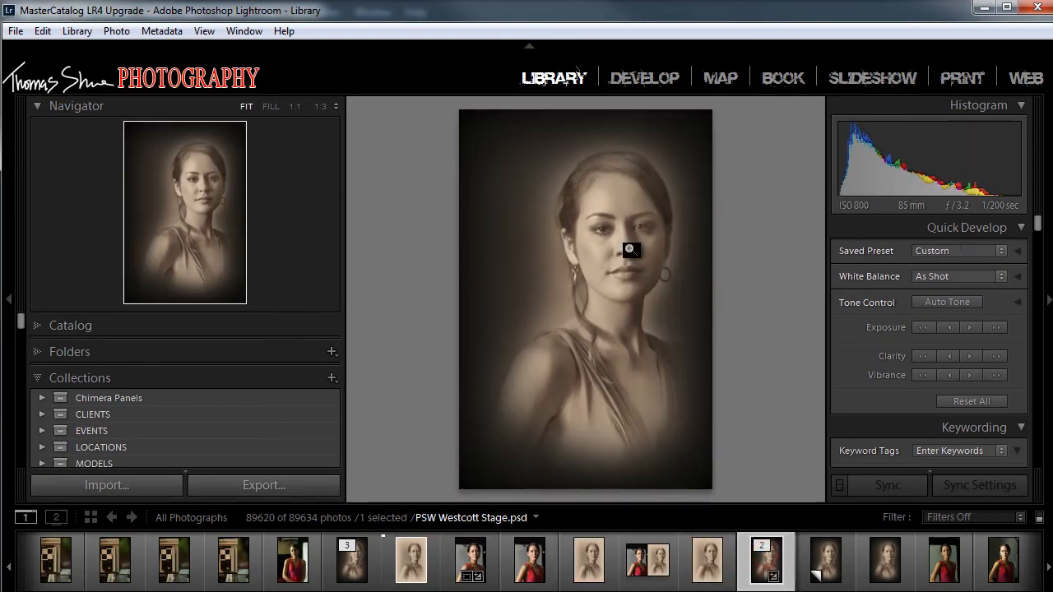
click(984, 6)
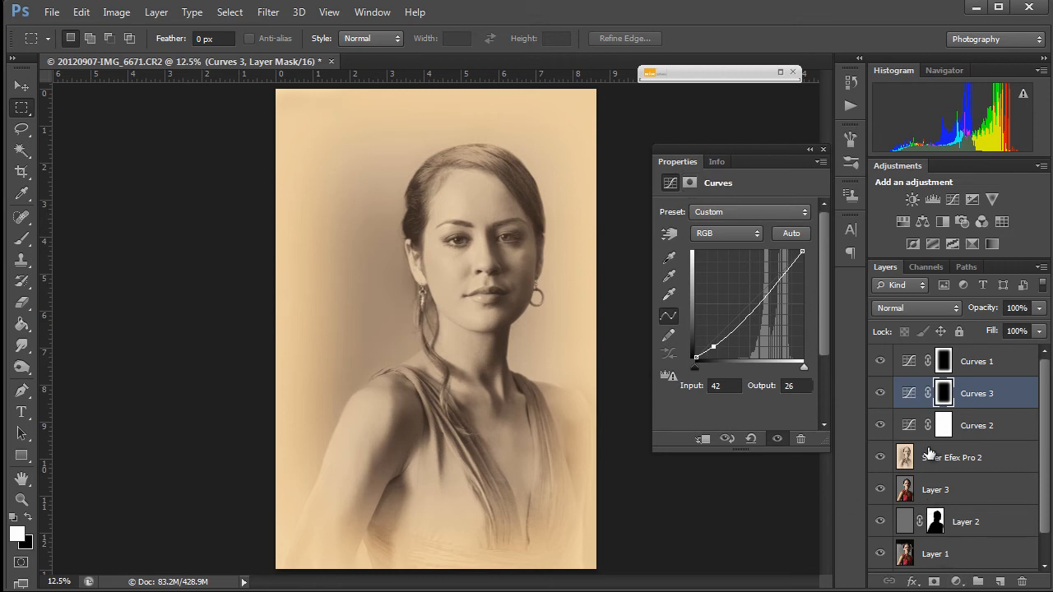
- Add a Curves adjustment directly above the Silver Efex Pro 2 layer and lower its white point from input 255 to output 91
click(927, 452)
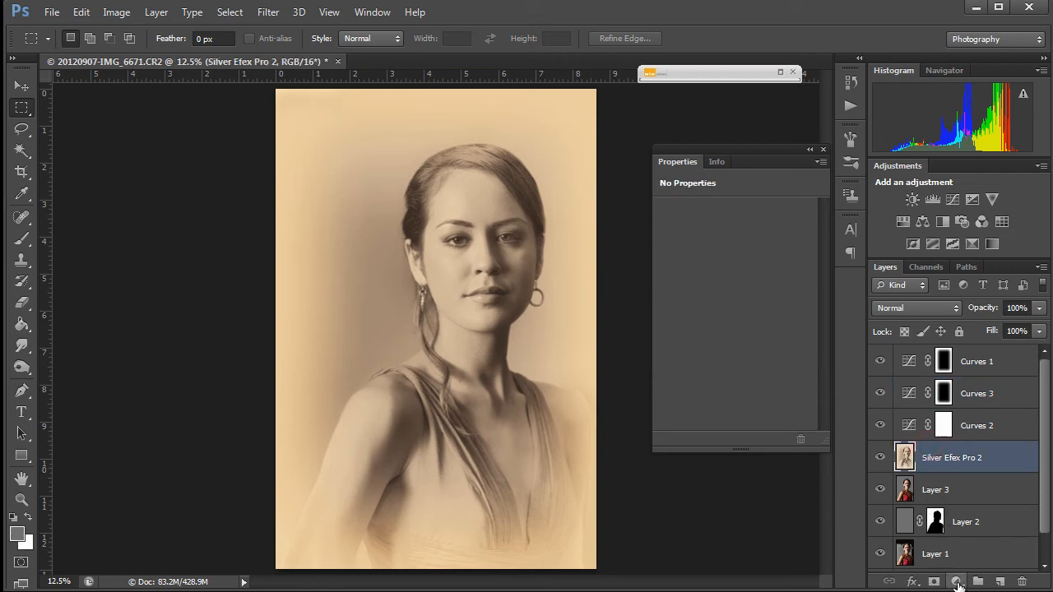
click(957, 582)
click(1000, 319)
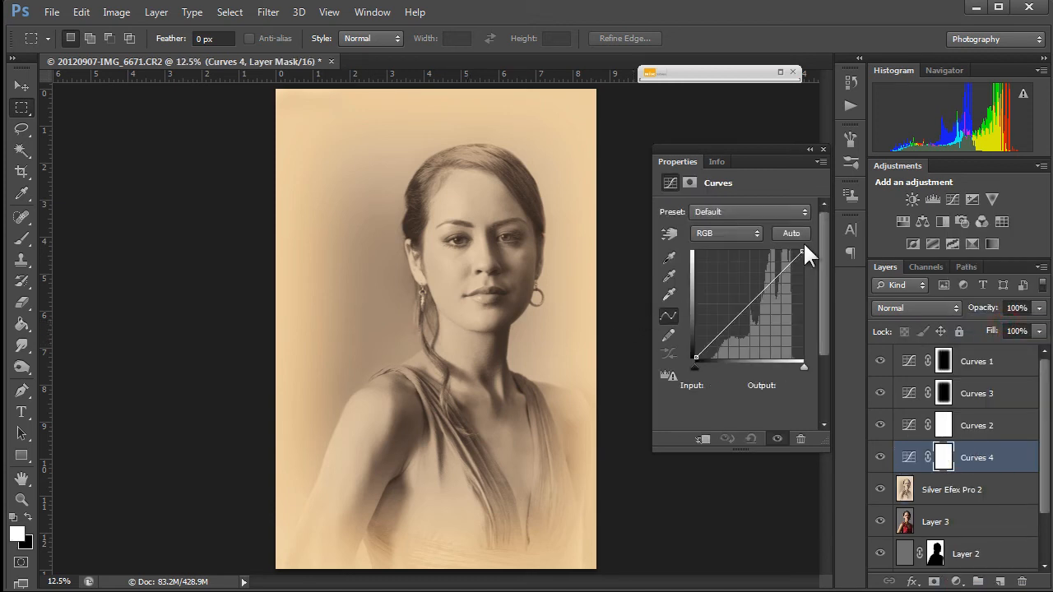
drag(803, 251, 804, 318)
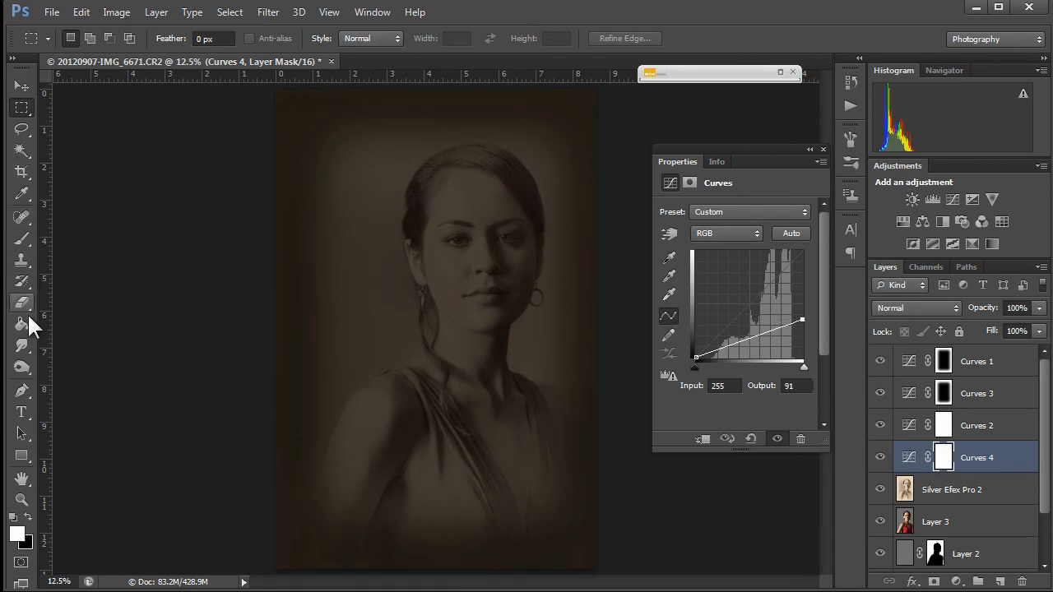
- Paint black on the Curves 4 mask over the woman's face, neck and torso with a 912 px brush at 40% opacity
click(946, 457)
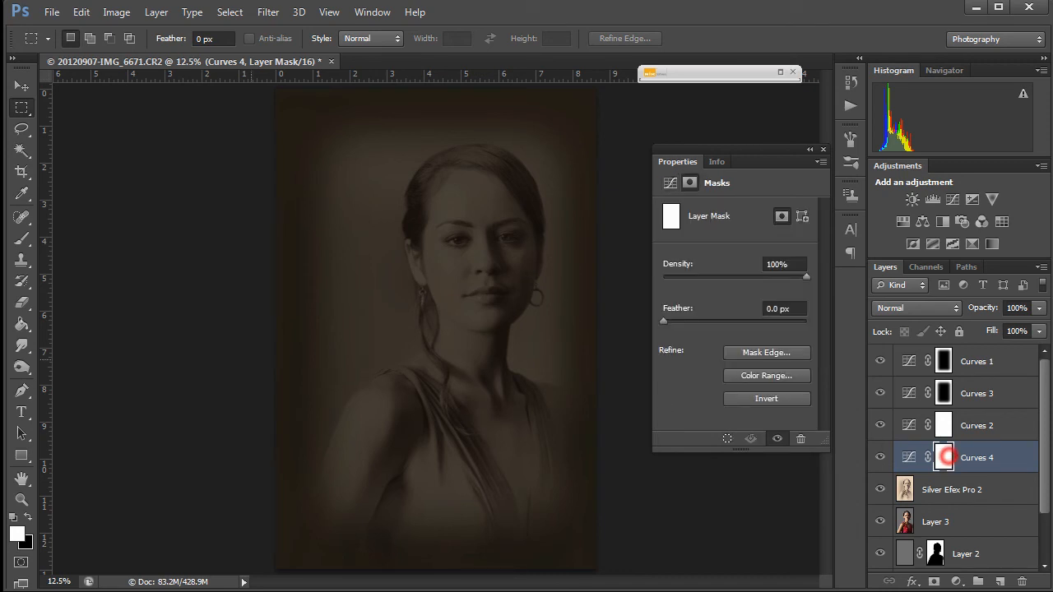
click(14, 515)
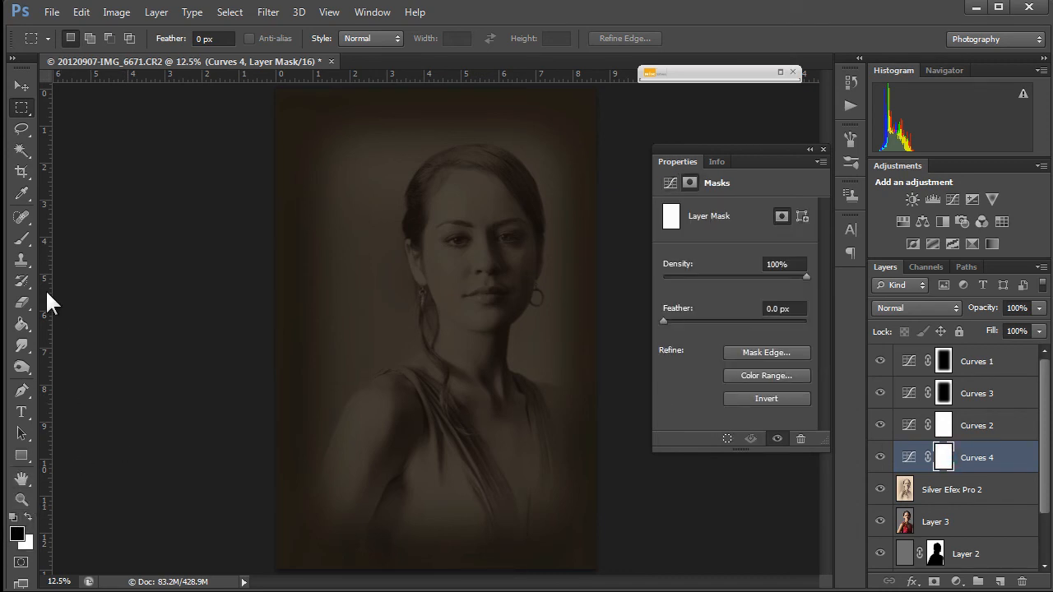
key(b)
mouse_move(378, 339)
mouse_down()
mouse_move(431, 319)
mouse_move(405, 313)
mouse_move(358, 181)
mouse_move(425, 310)
mouse_move(421, 95)
mouse_move(418, 113)
mouse_up()
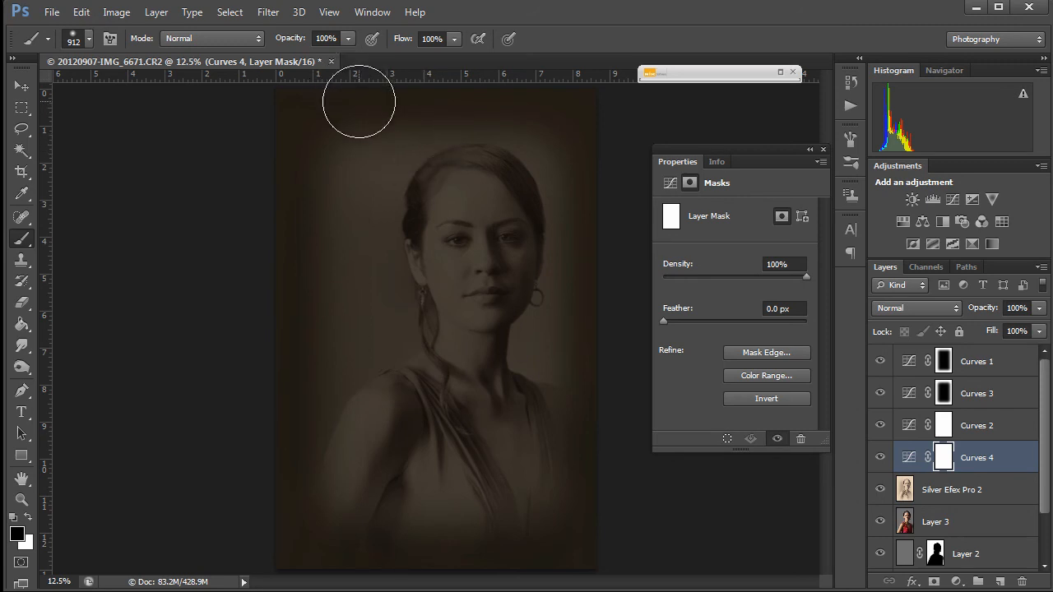
key(4)
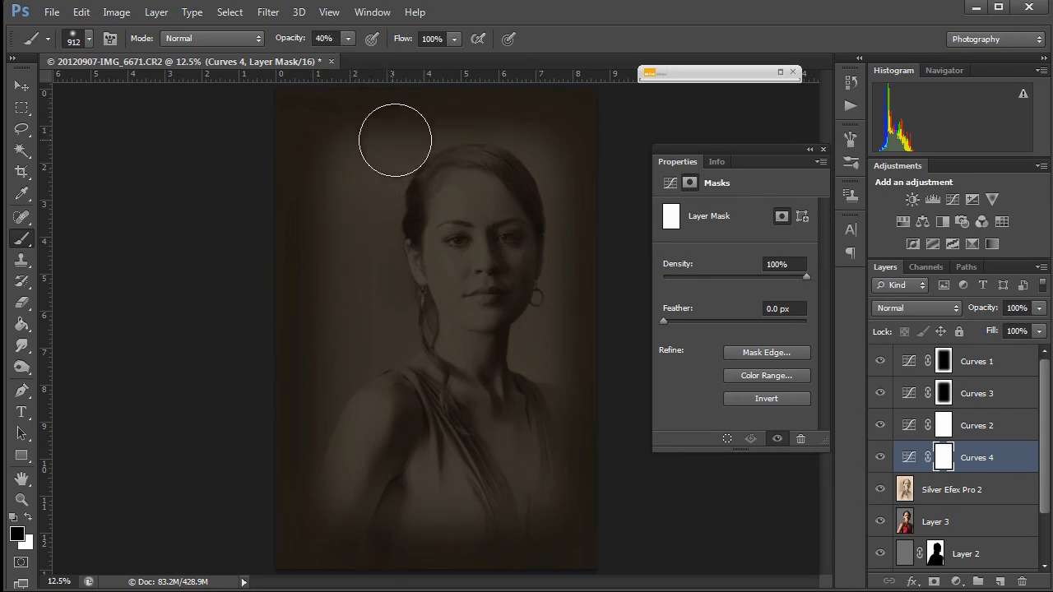
click(941, 458)
mouse_move(473, 258)
mouse_down()
mouse_move(467, 198)
mouse_move(494, 247)
mouse_move(485, 219)
mouse_move(453, 221)
mouse_move(457, 289)
mouse_move(470, 300)
mouse_move(478, 213)
mouse_move(470, 249)
mouse_move(464, 221)
mouse_move(456, 243)
mouse_move(471, 246)
mouse_move(490, 170)
mouse_move(489, 224)
mouse_move(442, 235)
mouse_move(455, 356)
mouse_move(422, 444)
mouse_move(368, 451)
mouse_move(411, 429)
mouse_move(447, 498)
mouse_move(447, 431)
mouse_move(472, 433)
mouse_up()
mouse_move(493, 425)
mouse_down()
mouse_move(451, 348)
mouse_move(464, 385)
mouse_up()
mouse_move(474, 242)
mouse_down()
mouse_move(493, 204)
mouse_move(505, 281)
mouse_move(487, 420)
mouse_move(530, 432)
mouse_move(513, 409)
mouse_move(532, 422)
mouse_move(437, 446)
mouse_move(416, 436)
mouse_move(443, 422)
mouse_move(426, 434)
mouse_move(399, 408)
mouse_move(396, 424)
mouse_move(445, 452)
mouse_move(462, 495)
mouse_move(492, 480)
mouse_move(534, 437)
mouse_up()
mouse_move(445, 196)
mouse_down()
mouse_move(488, 235)
mouse_move(463, 242)
mouse_move(470, 325)
mouse_move(456, 383)
mouse_move(489, 255)
mouse_move(484, 227)
mouse_move(500, 244)
mouse_move(487, 283)
mouse_move(493, 207)
mouse_move(483, 219)
mouse_move(483, 197)
mouse_move(487, 264)
mouse_move(468, 231)
mouse_move(481, 268)
mouse_move(463, 236)
mouse_move(475, 244)
mouse_move(465, 275)
mouse_move(466, 234)
mouse_move(504, 223)
mouse_move(501, 240)
mouse_move(464, 344)
mouse_move(447, 222)
mouse_move(460, 201)
mouse_move(464, 296)
mouse_up()
key(x)
key(x)
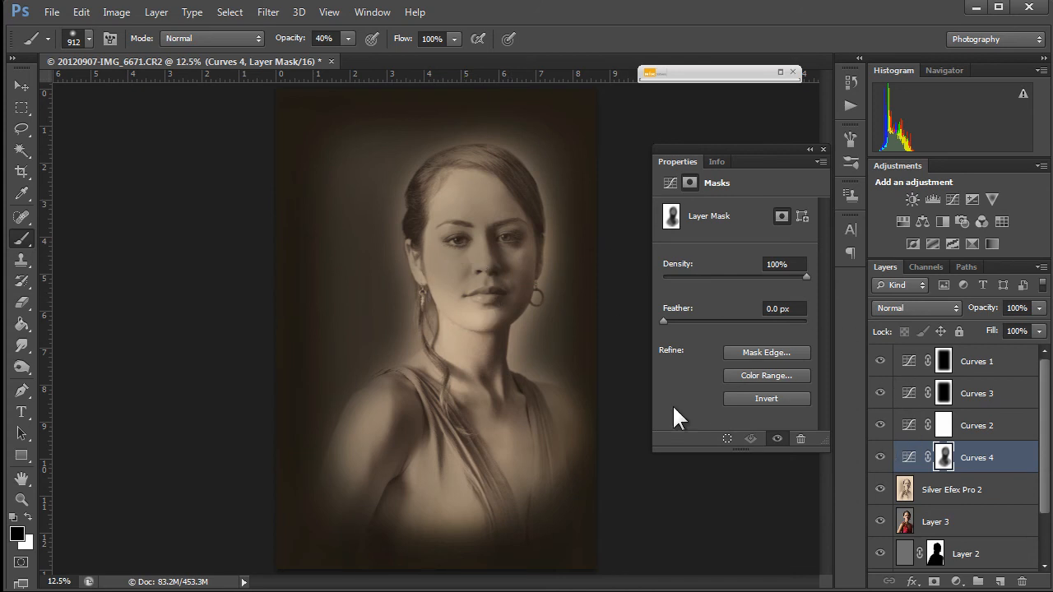
- Try the Curves 4 layer at 84% opacity and restore it to 100%
click(1039, 308)
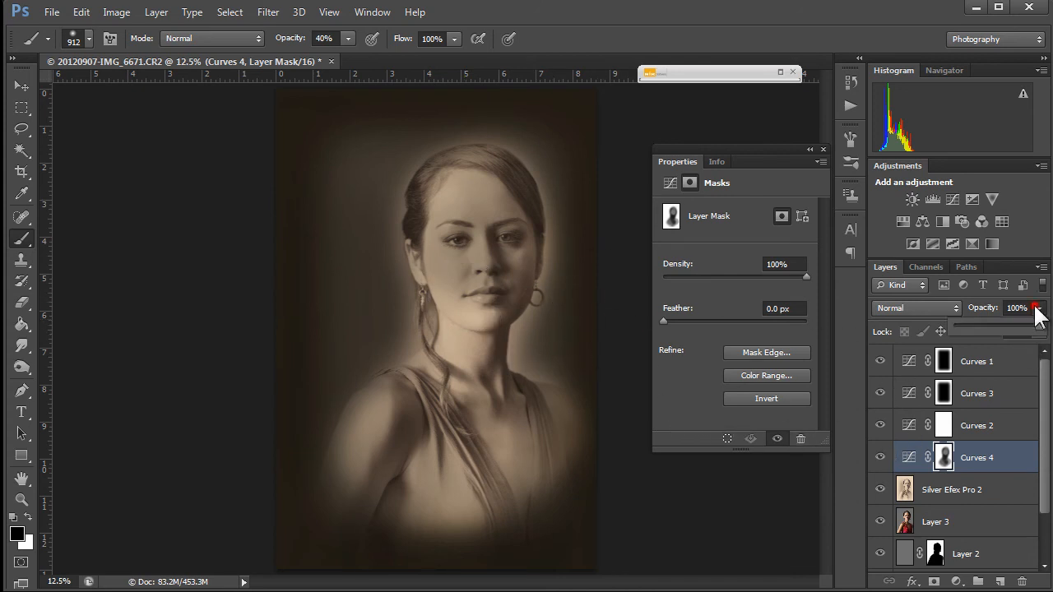
mouse_move(1035, 332)
mouse_down()
mouse_move(1015, 332)
mouse_move(1043, 332)
mouse_move(1025, 327)
mouse_up()
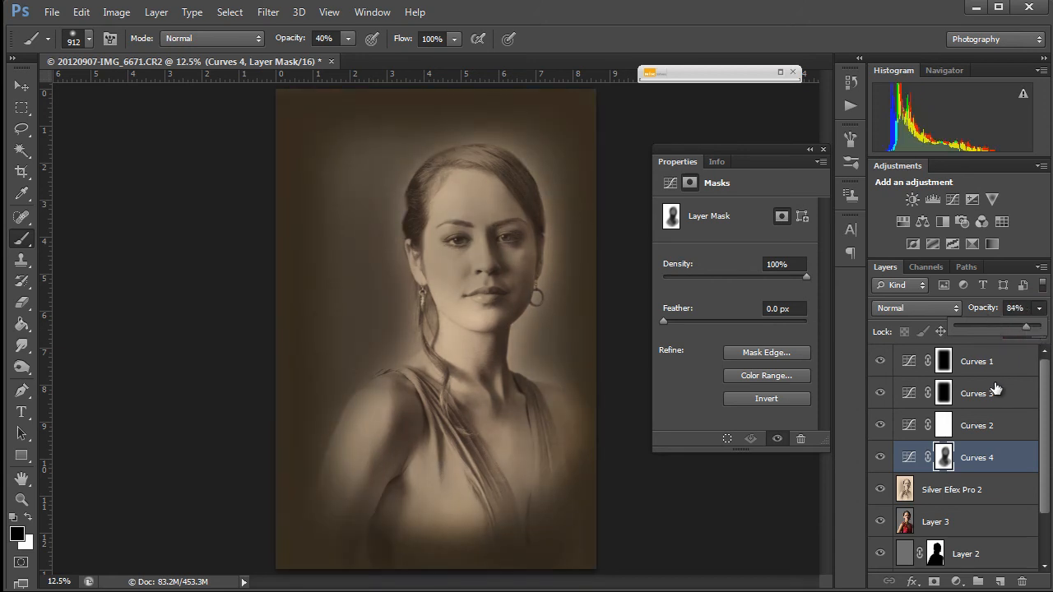
drag(1027, 327, 1039, 326)
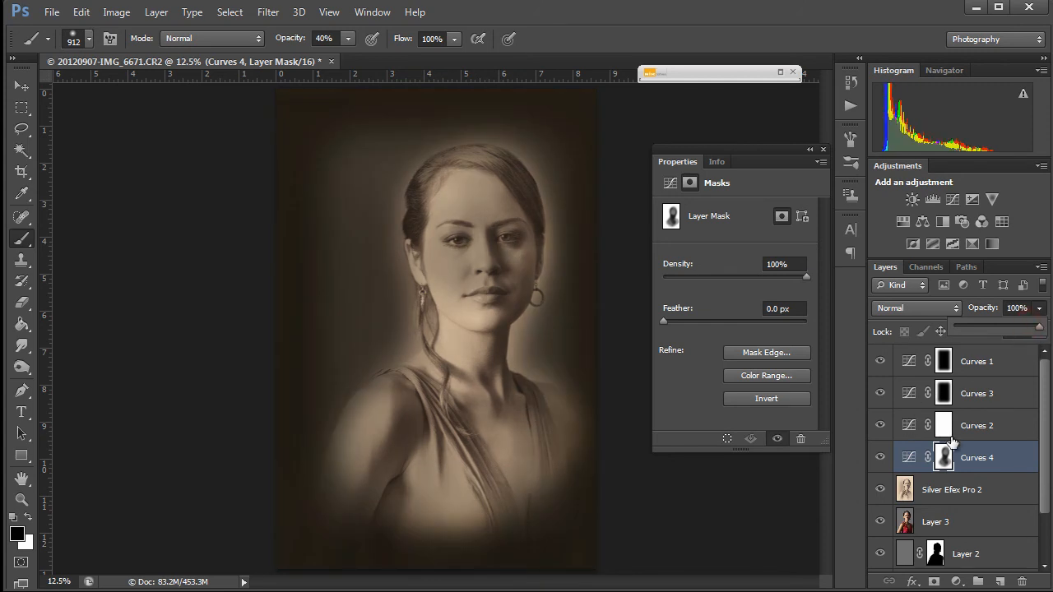
- Brighten the woman's face further by painting black on the Curves 4 mask, using a smaller 176 px brush for the eyes
click(947, 466)
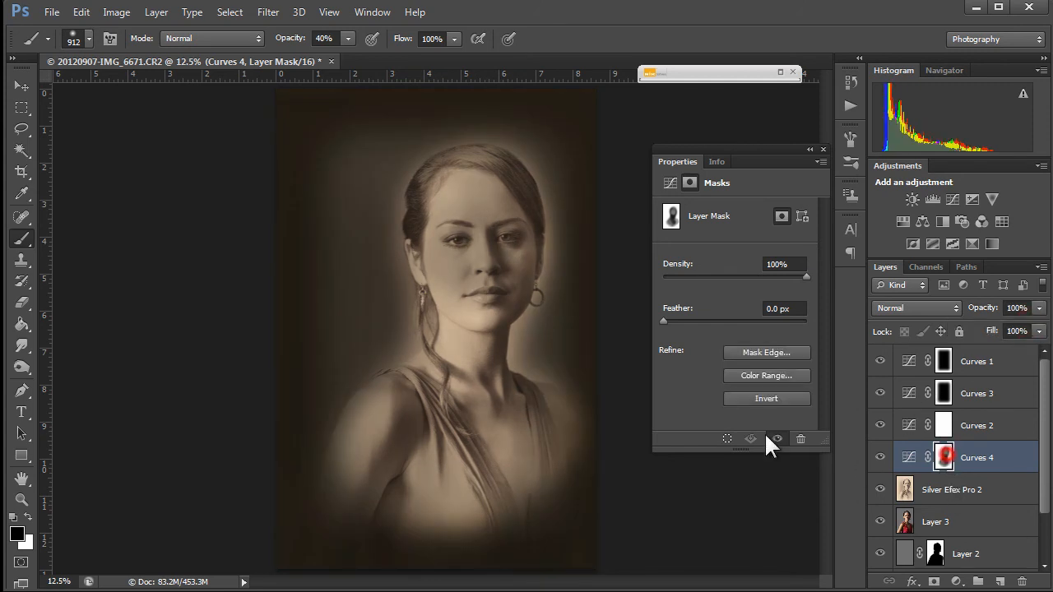
click(463, 267)
click(454, 240)
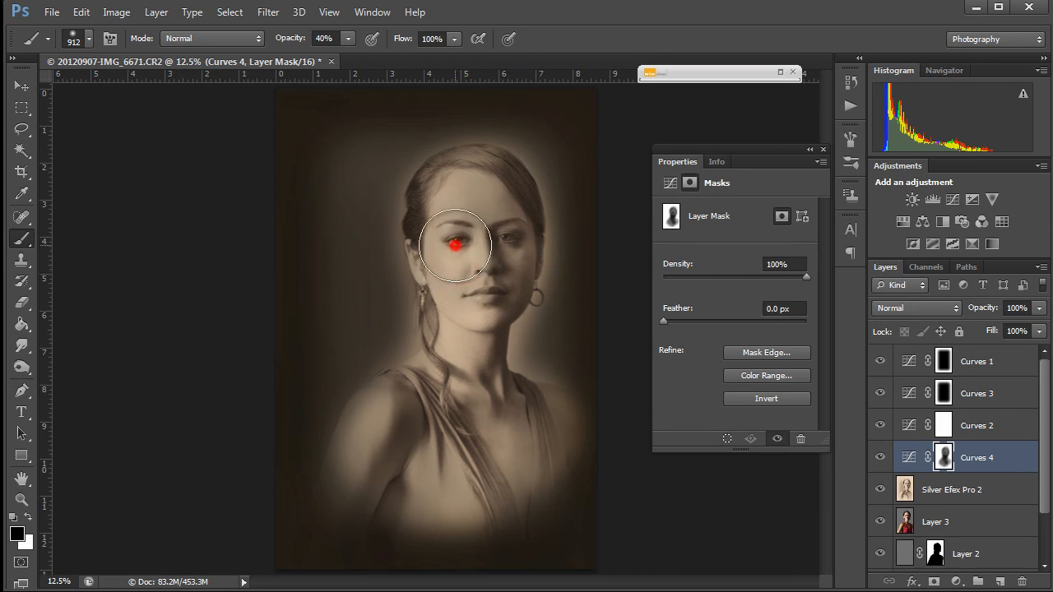
click(482, 240)
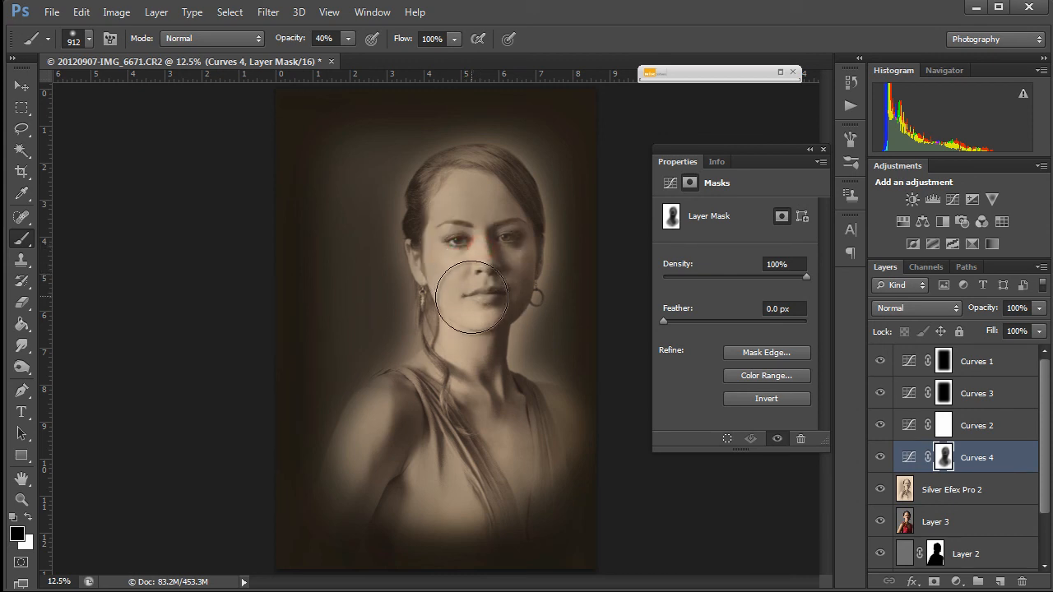
drag(473, 270, 441, 272)
drag(501, 239, 501, 239)
click(504, 239)
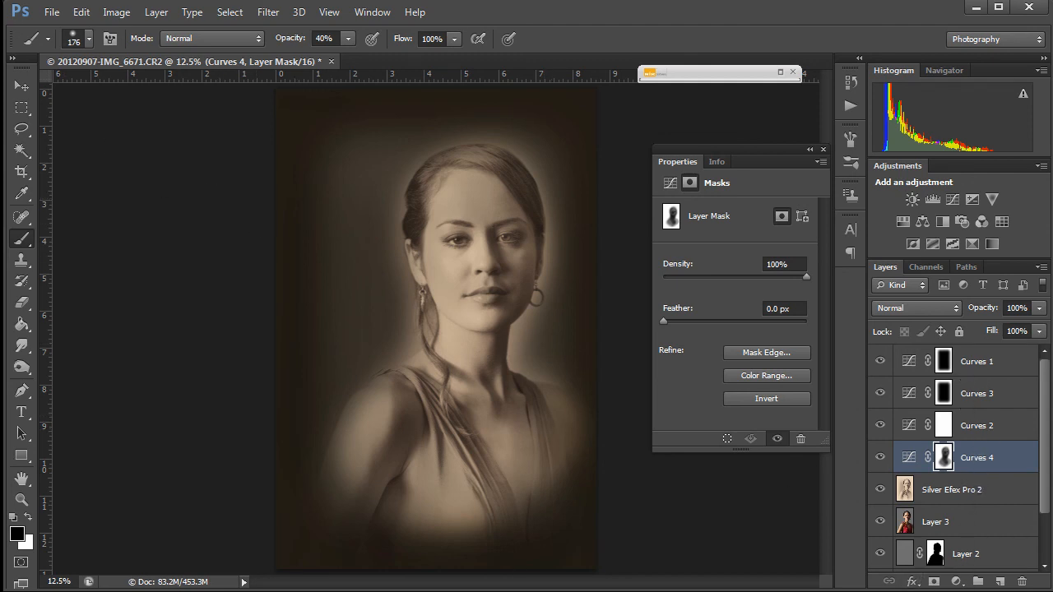
- Draw a rectangular selection around the woman's head and torso and shift it slightly down
click(21, 108)
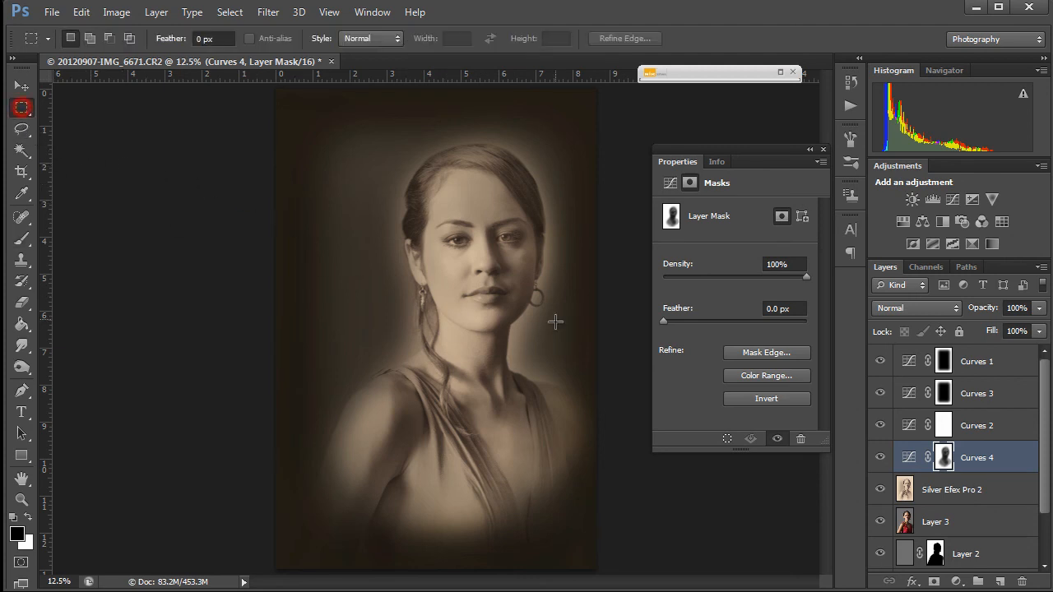
drag(340, 139, 558, 516)
mouse_move(472, 378)
mouse_down()
mouse_move(472, 361)
mouse_move(473, 383)
mouse_up()
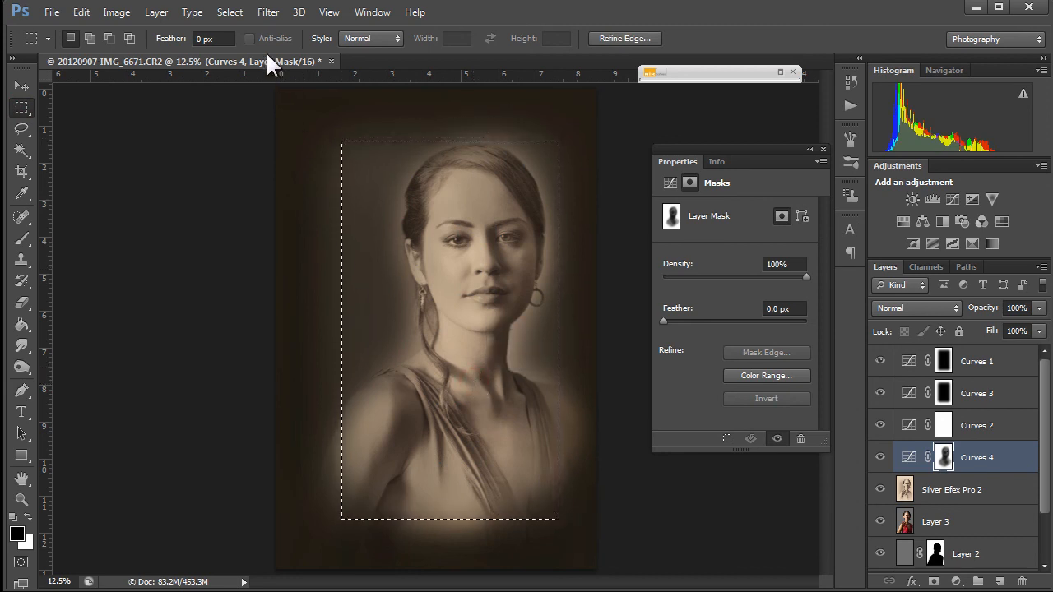
- Refine the selection edge with a 165 px feather and a +27% edge shift, and invert the selection
click(231, 12)
click(247, 176)
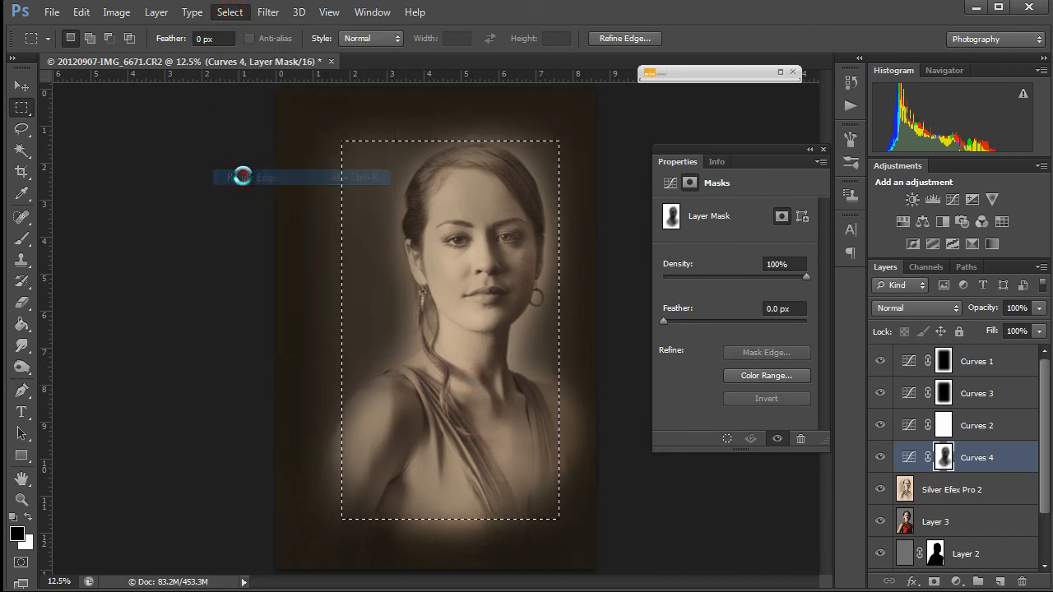
drag(788, 310, 812, 310)
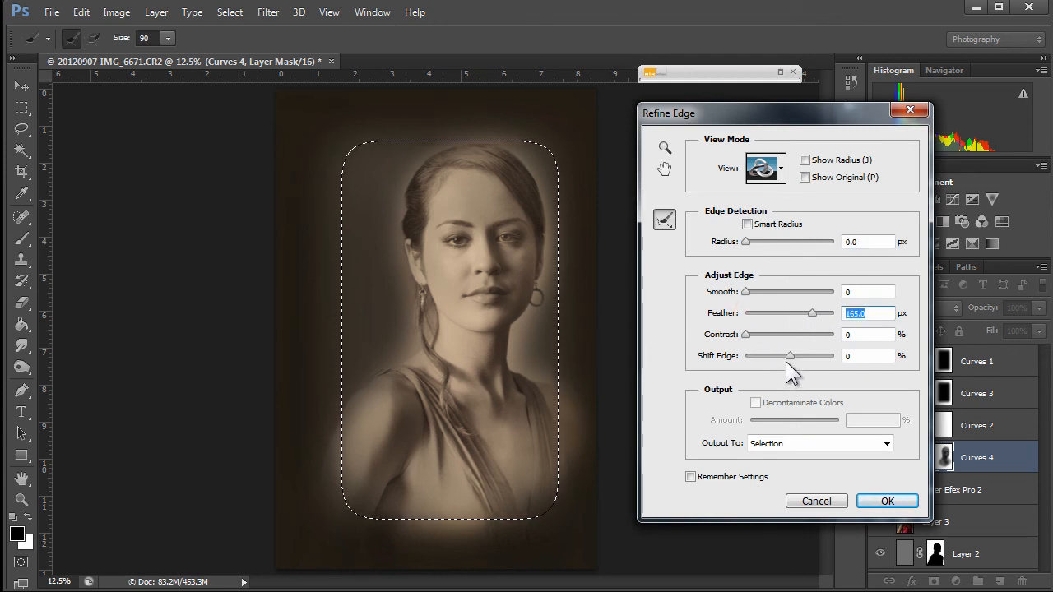
drag(790, 356, 799, 354)
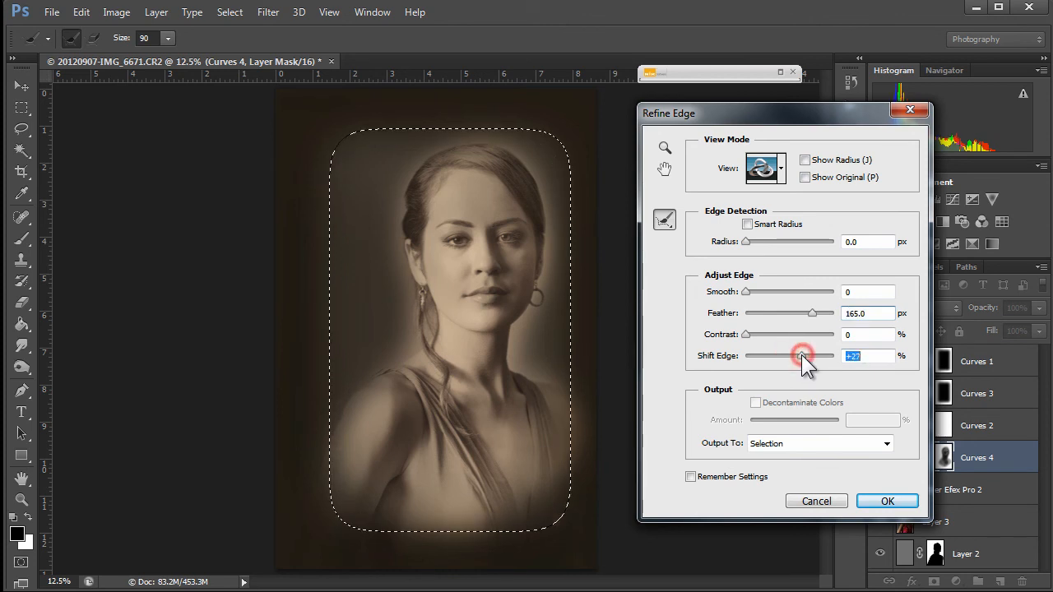
click(887, 502)
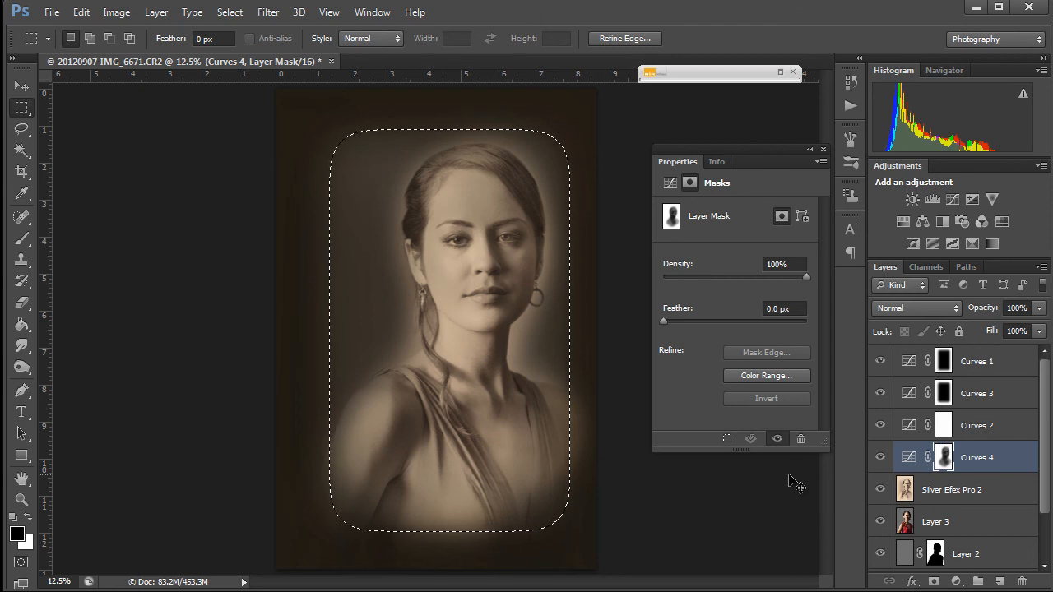
key(ctrl+shift+i)
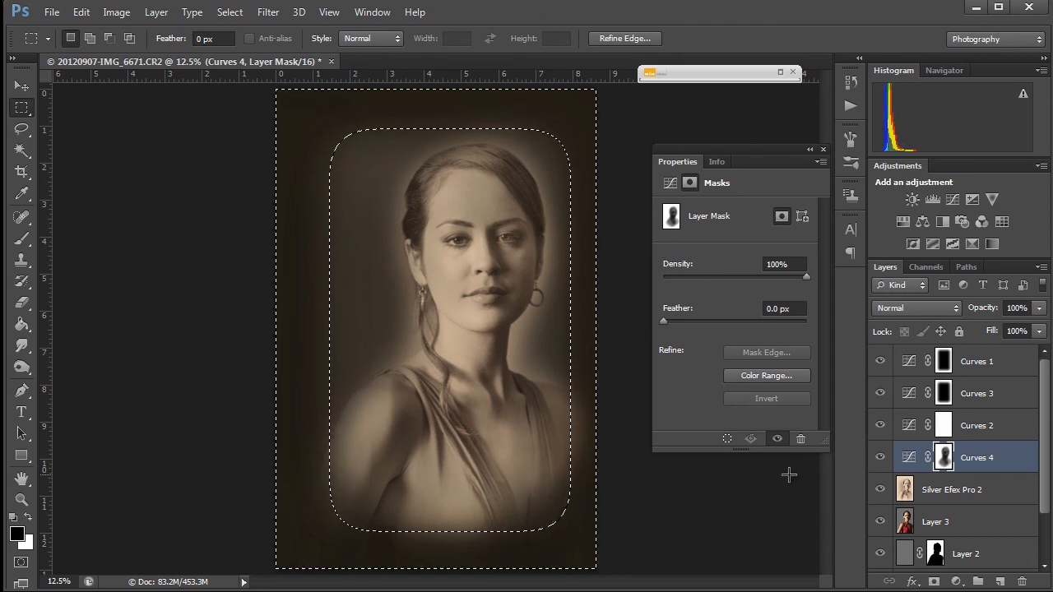
- Add a Curves adjustment layer from the selection and darken the border by setting a curve point at input 76, output 32
click(957, 583)
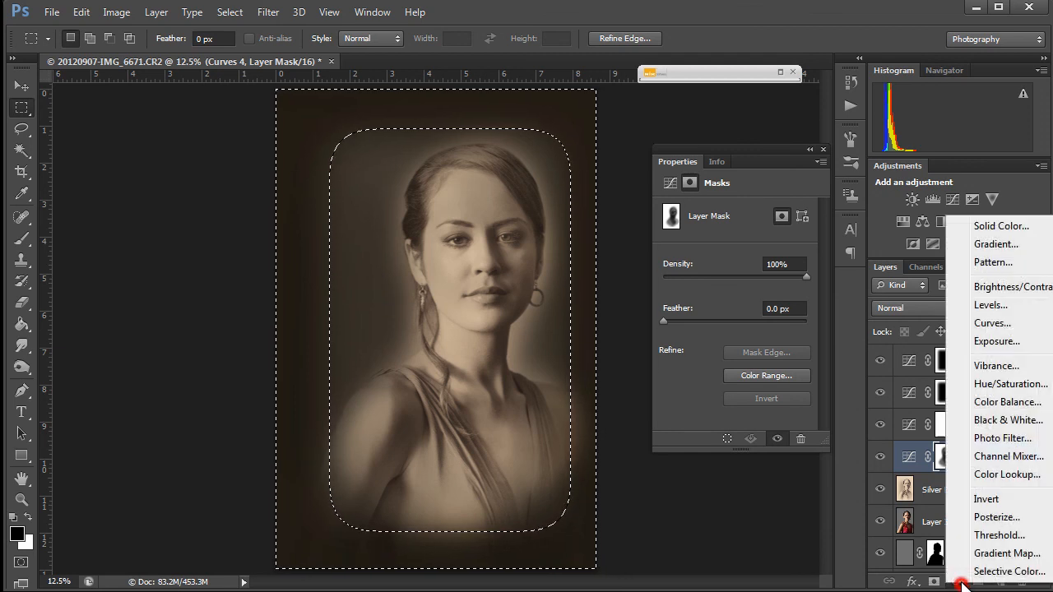
click(978, 324)
drag(748, 306, 728, 344)
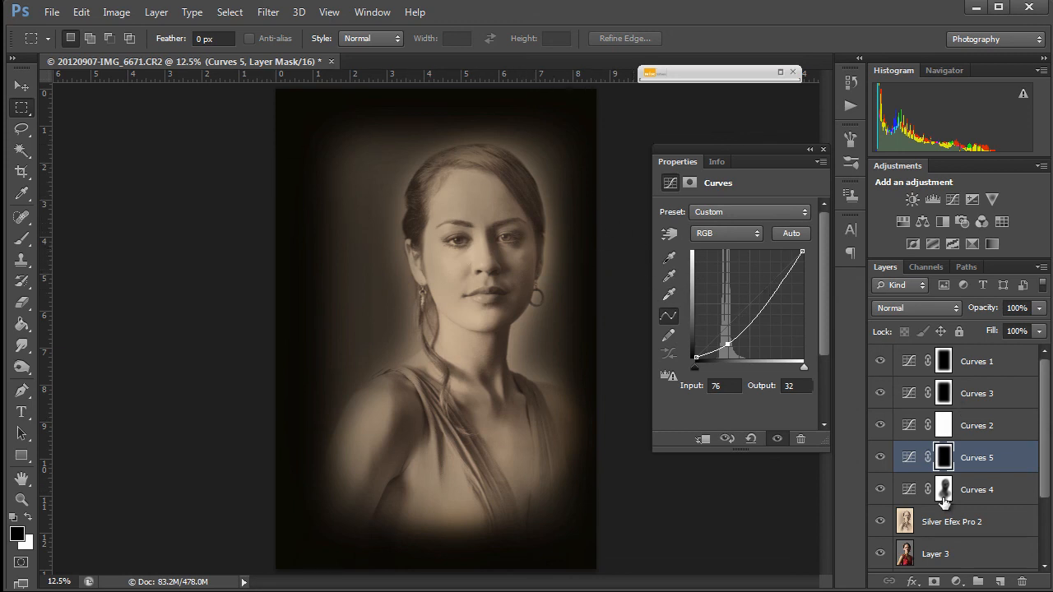
- Paint white on the Curves 5 mask over the background left of the woman with an 1184 px brush at 40% opacity
click(943, 460)
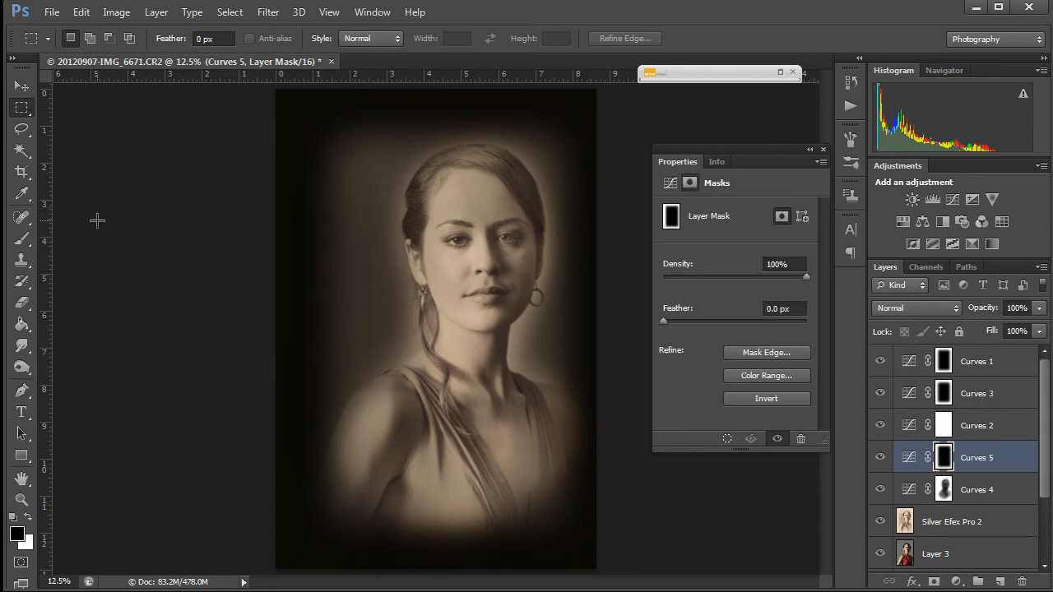
key(x)
key(x)
key(b)
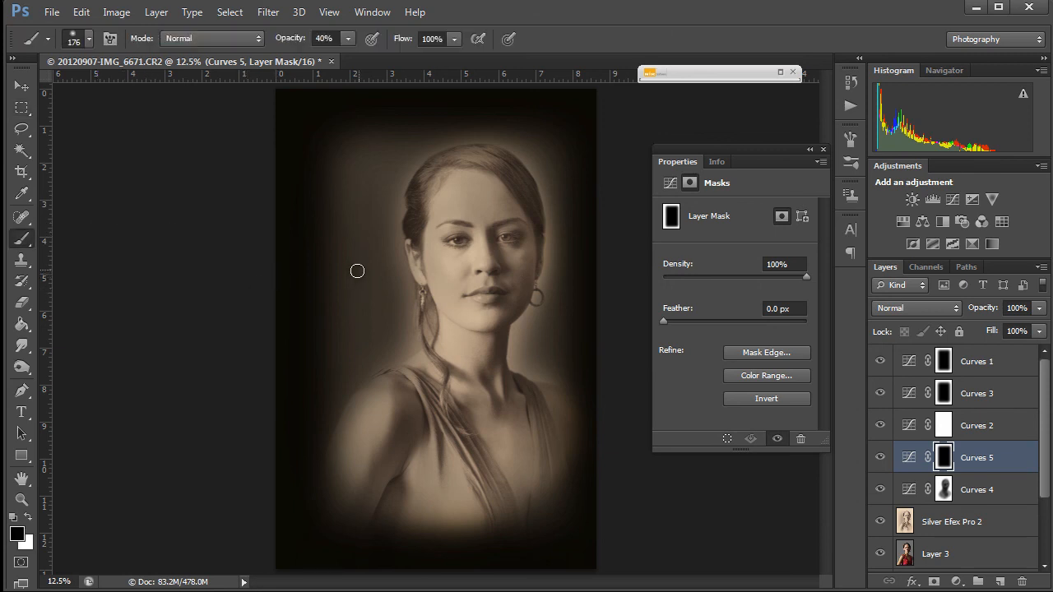
drag(344, 274, 387, 268)
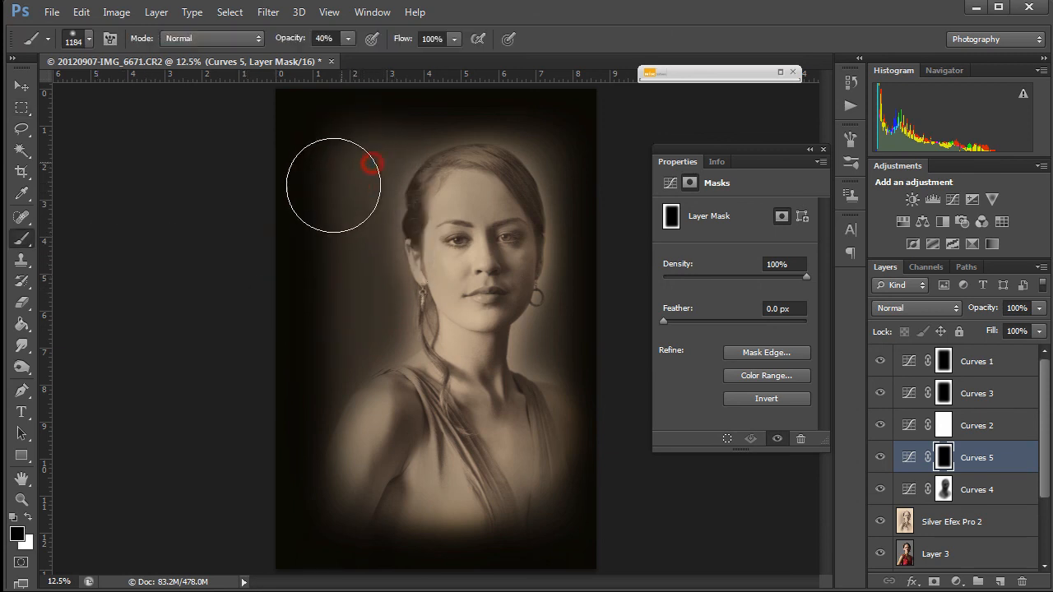
key(x)
mouse_move(357, 207)
mouse_down()
mouse_move(342, 149)
mouse_move(360, 219)
mouse_up()
click(360, 147)
drag(350, 152, 339, 254)
drag(345, 140, 334, 280)
drag(341, 173, 338, 239)
drag(338, 206, 335, 248)
drag(354, 197, 355, 251)
drag(374, 167, 341, 389)
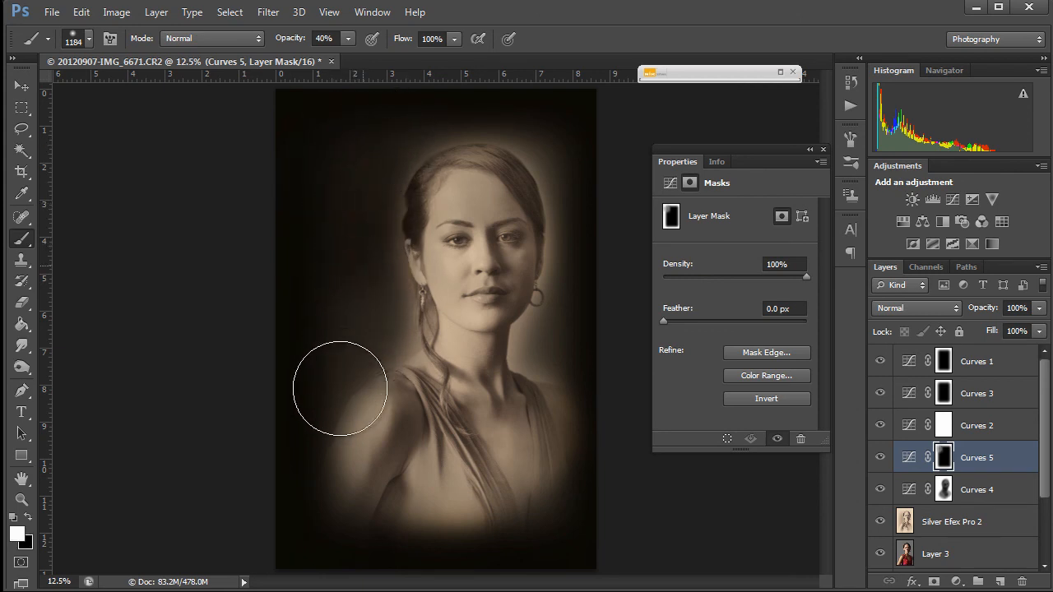
drag(343, 308, 359, 484)
drag(345, 267, 350, 389)
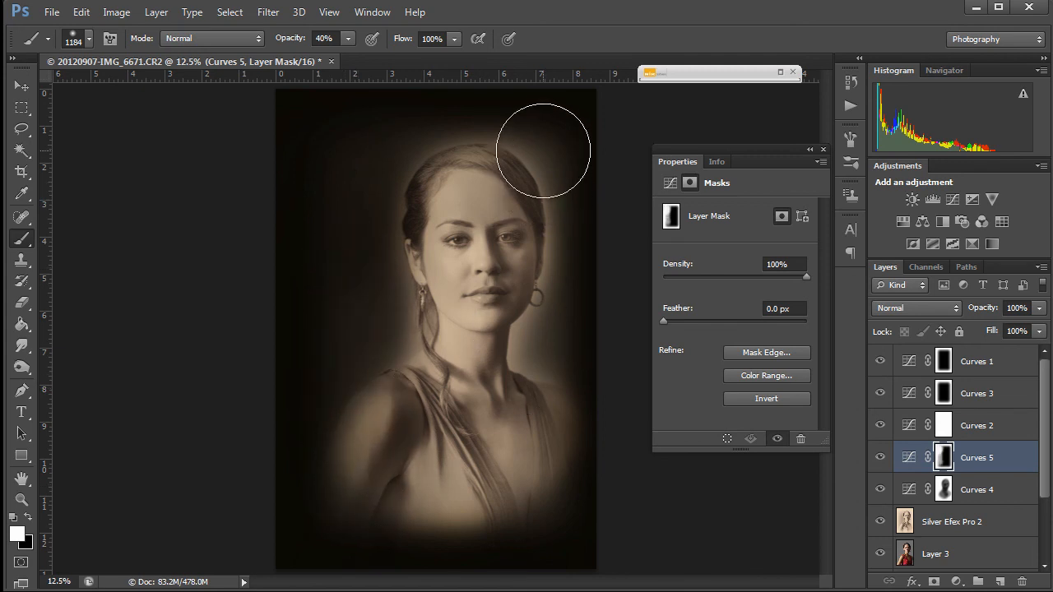
- Extend the dark vignette around the woman by painting white on the Curves 5 mask along the right side, bottom and remaining outer edges
mouse_move(543, 157)
mouse_down()
mouse_move(559, 258)
mouse_move(531, 354)
mouse_up()
mouse_move(535, 383)
mouse_down()
mouse_move(457, 514)
mouse_move(478, 496)
mouse_move(423, 493)
mouse_up()
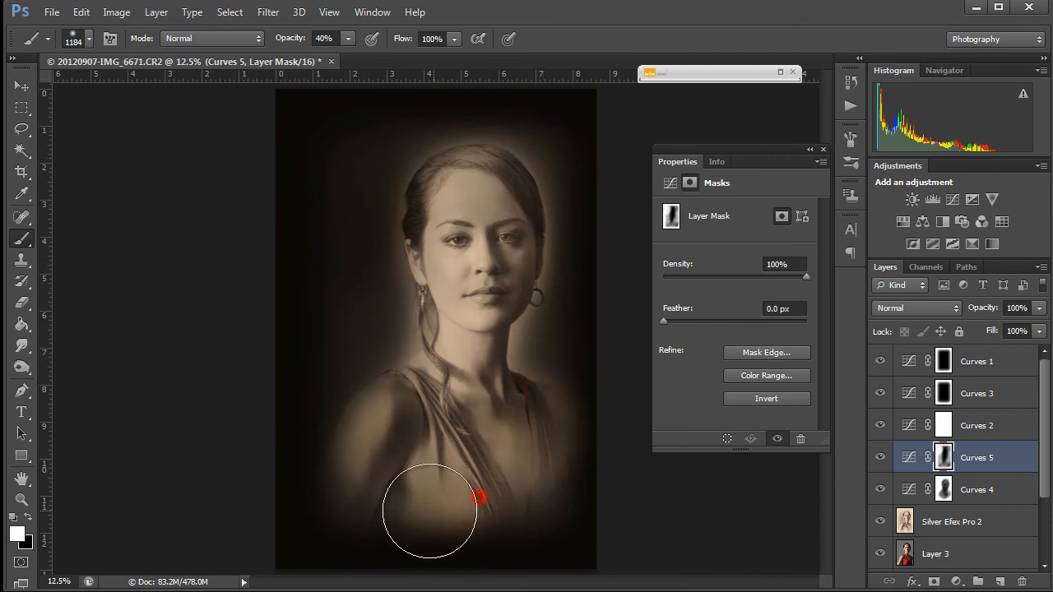
mouse_move(371, 152)
mouse_down()
mouse_move(378, 157)
mouse_move(353, 223)
mouse_up()
drag(352, 158, 346, 178)
mouse_move(344, 158)
mouse_down()
mouse_move(333, 173)
mouse_move(324, 310)
mouse_up()
drag(324, 233, 325, 355)
mouse_move(321, 287)
mouse_down()
mouse_move(335, 265)
mouse_move(337, 317)
mouse_up()
drag(331, 221, 332, 395)
drag(326, 322, 325, 513)
drag(297, 461, 308, 514)
drag(332, 517, 475, 561)
mouse_move(579, 399)
mouse_down()
mouse_move(541, 465)
mouse_move(470, 494)
mouse_up()
mouse_move(515, 463)
mouse_down()
mouse_move(472, 493)
mouse_move(373, 484)
mouse_up()
mouse_move(415, 131)
mouse_down()
mouse_move(588, 177)
mouse_move(596, 329)
mouse_up()
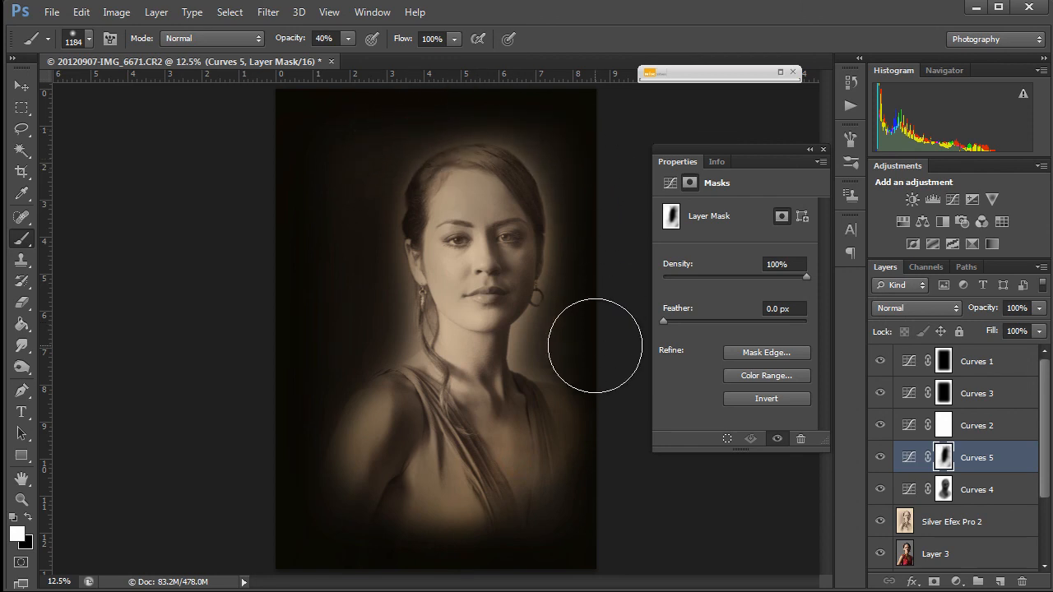
mouse_move(578, 158)
mouse_down()
mouse_move(539, 139)
mouse_move(366, 161)
mouse_move(302, 391)
mouse_up()
mouse_move(345, 227)
mouse_down()
mouse_move(340, 377)
mouse_move(436, 511)
mouse_move(536, 587)
mouse_move(607, 446)
mouse_up()
mouse_move(605, 437)
mouse_down()
mouse_move(551, 526)
mouse_move(598, 330)
mouse_up()
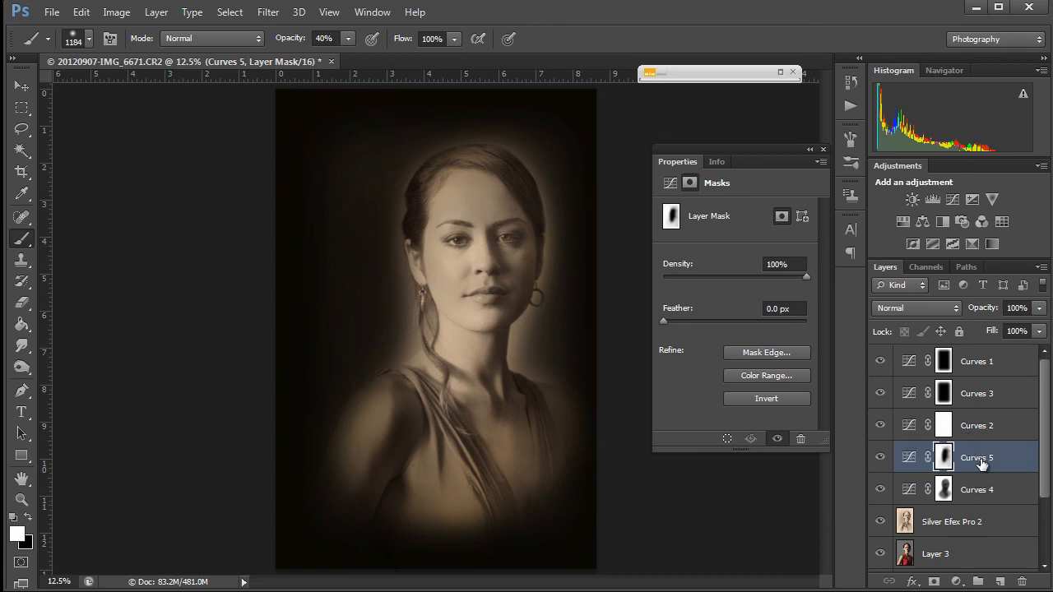
- Try Curves 5 on top of the layer stack and Curves 4 above Curves 2, and undo the reordering
drag(981, 465, 977, 360)
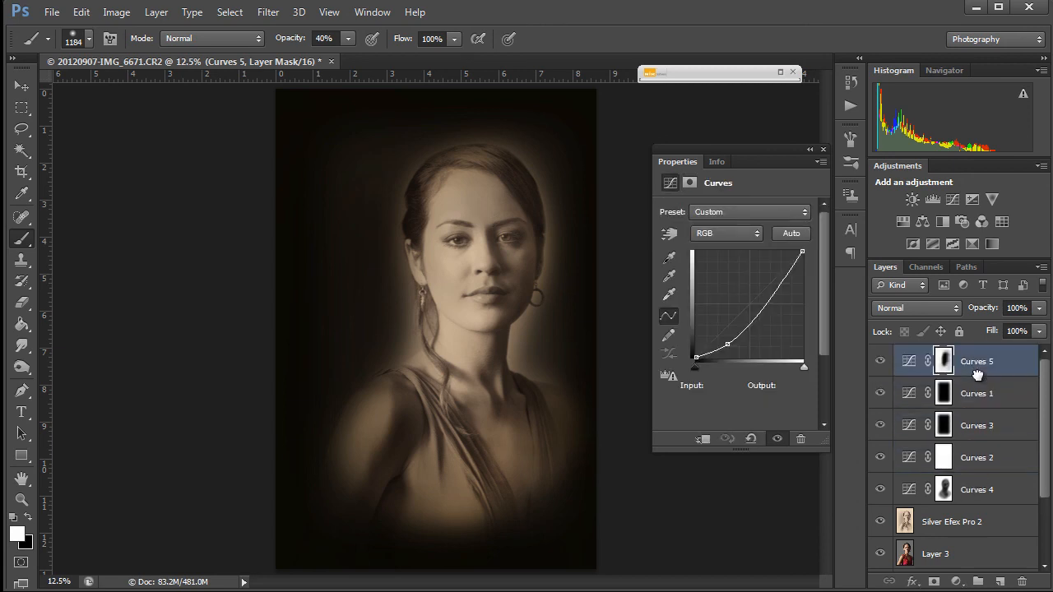
drag(977, 503, 993, 487)
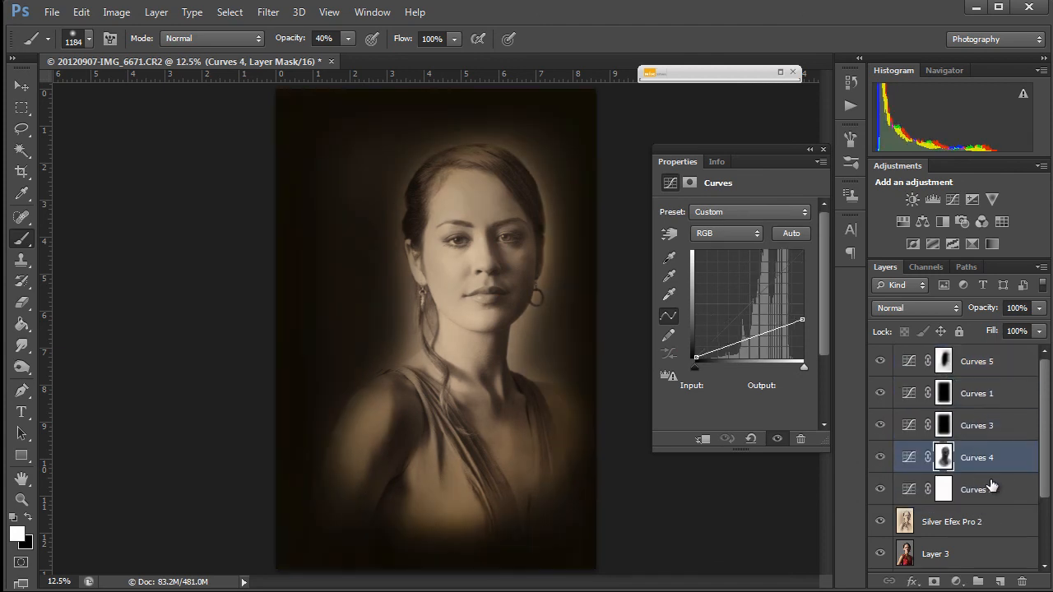
key(ctrl+alt+z)
key(ctrl+alt+z)
key(ctrl+alt+z)
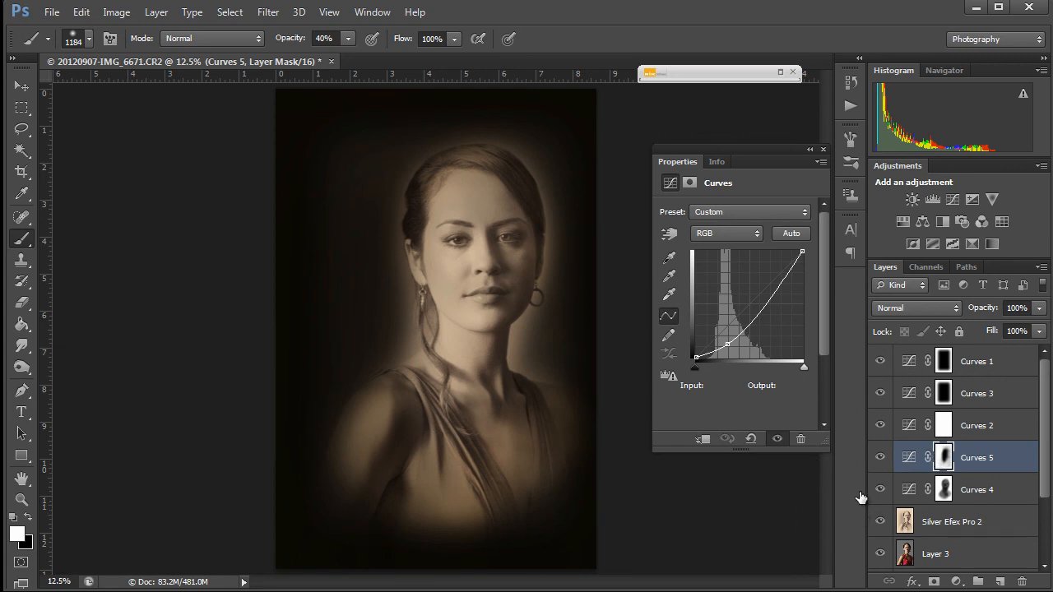
- Compare the portrait with and without the Curves 4 layer, and with and without the Curves 5 layer
click(881, 492)
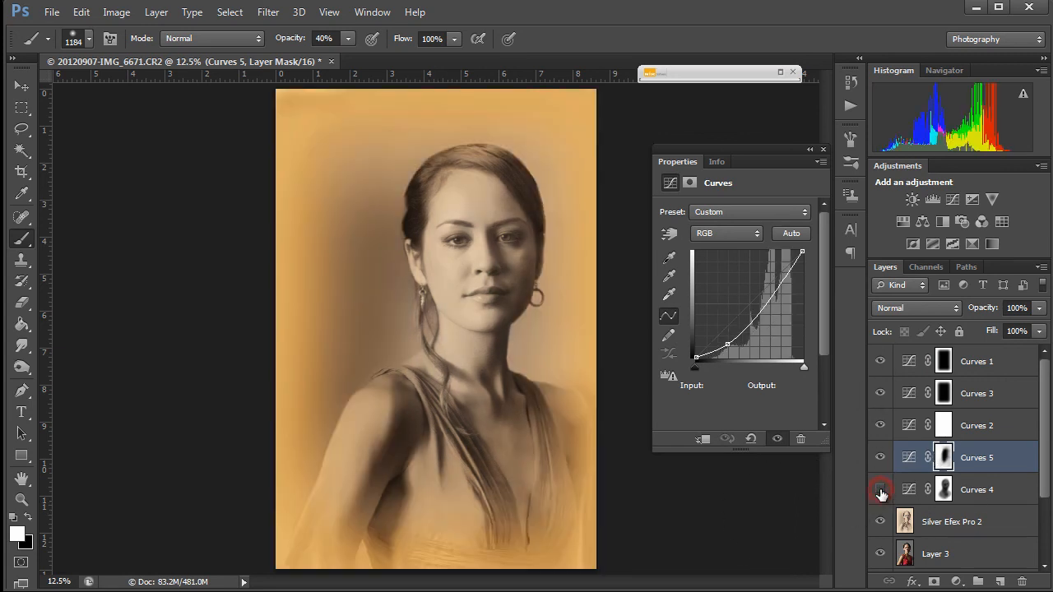
click(880, 491)
click(880, 492)
click(880, 492)
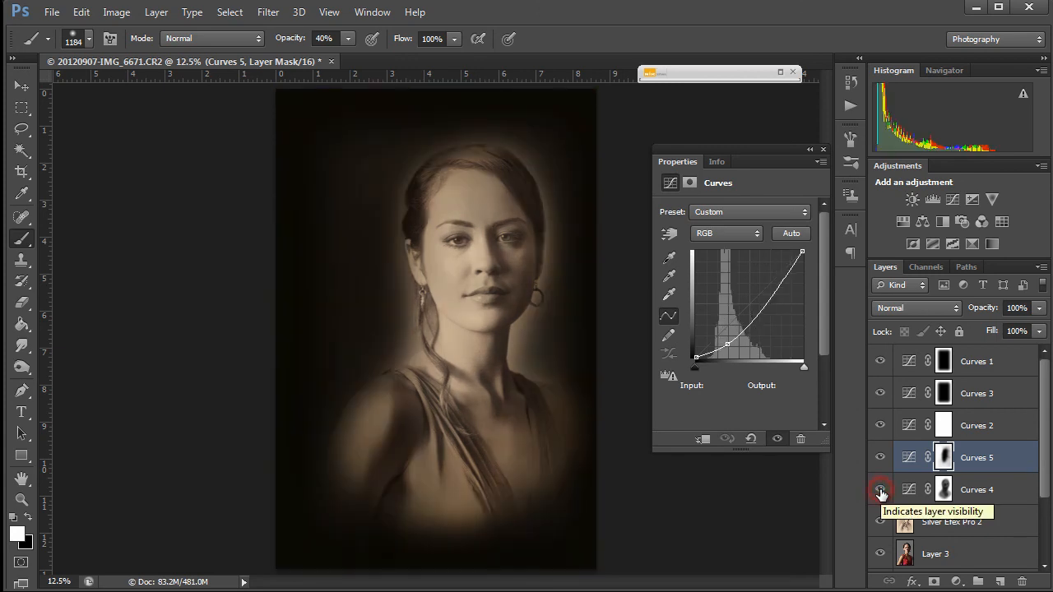
click(880, 492)
click(880, 492)
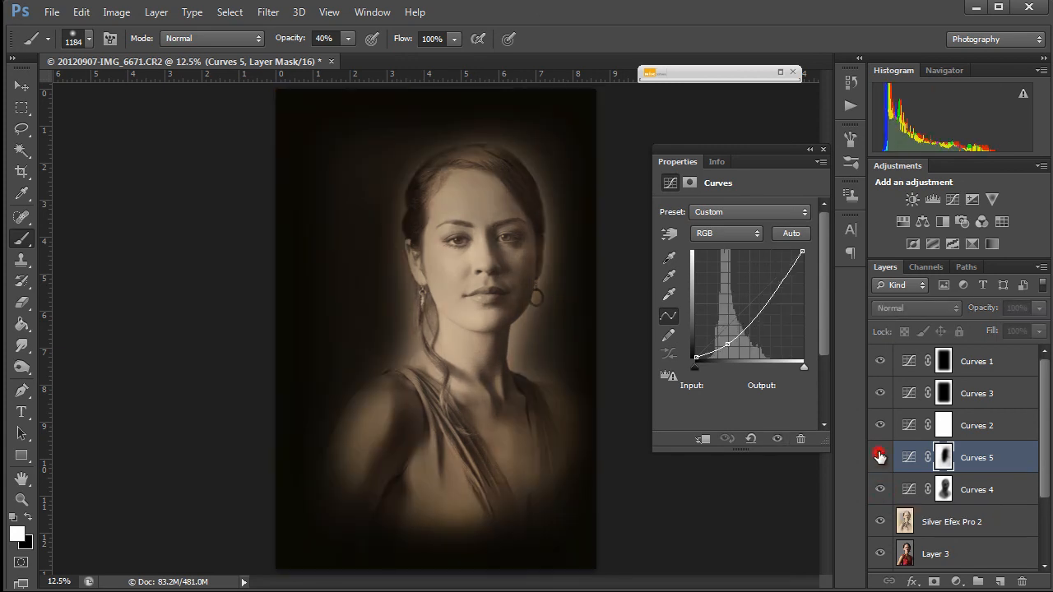
click(880, 458)
click(880, 457)
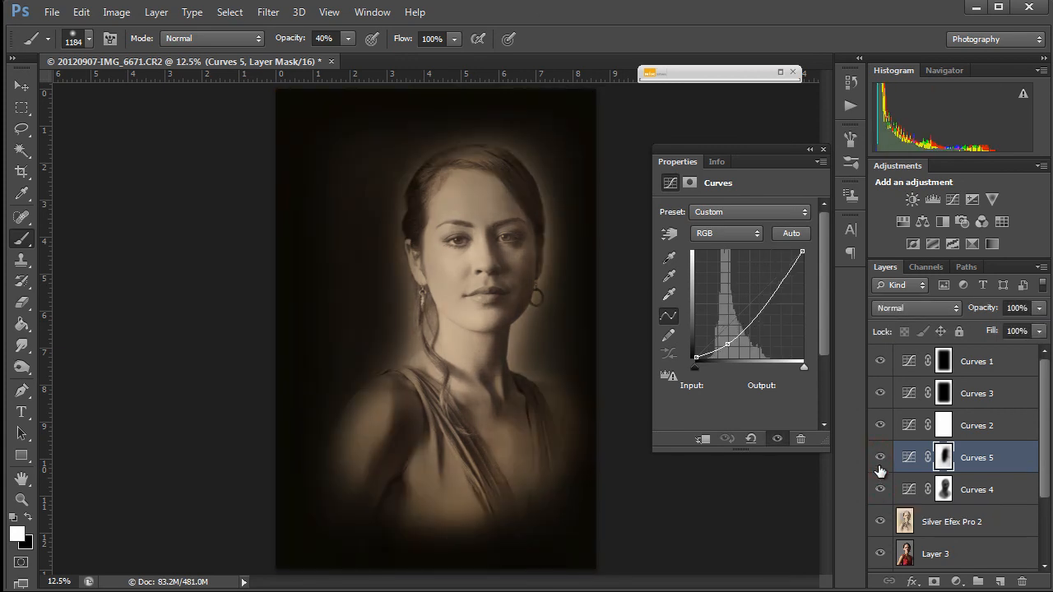
- Hide the Curves 5 and Curves 4 layers and compare the image with and without Curves 1, leaving it hidden
click(880, 457)
click(881, 491)
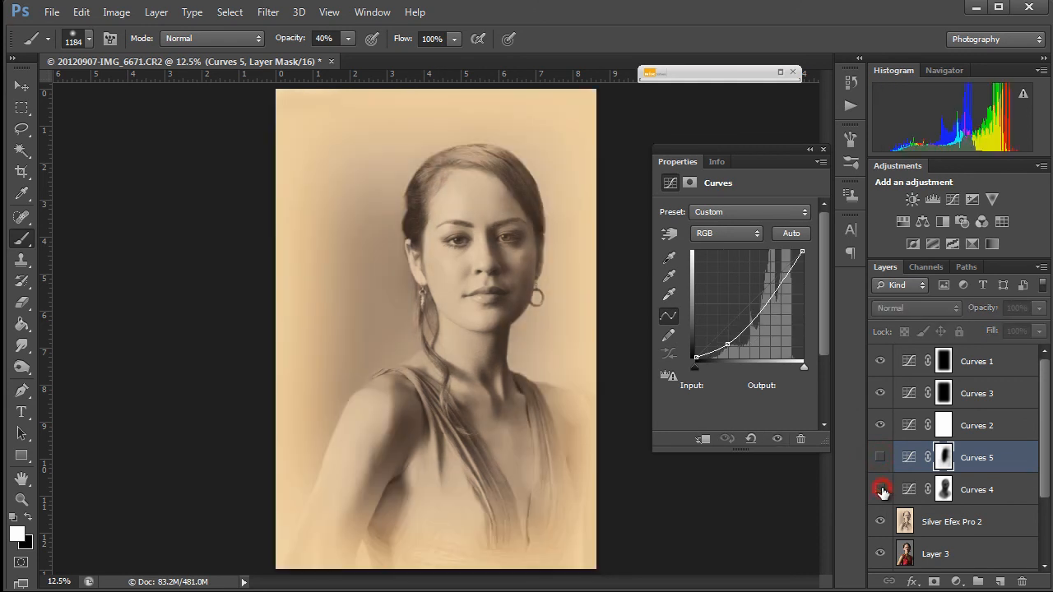
click(880, 357)
click(880, 363)
click(881, 363)
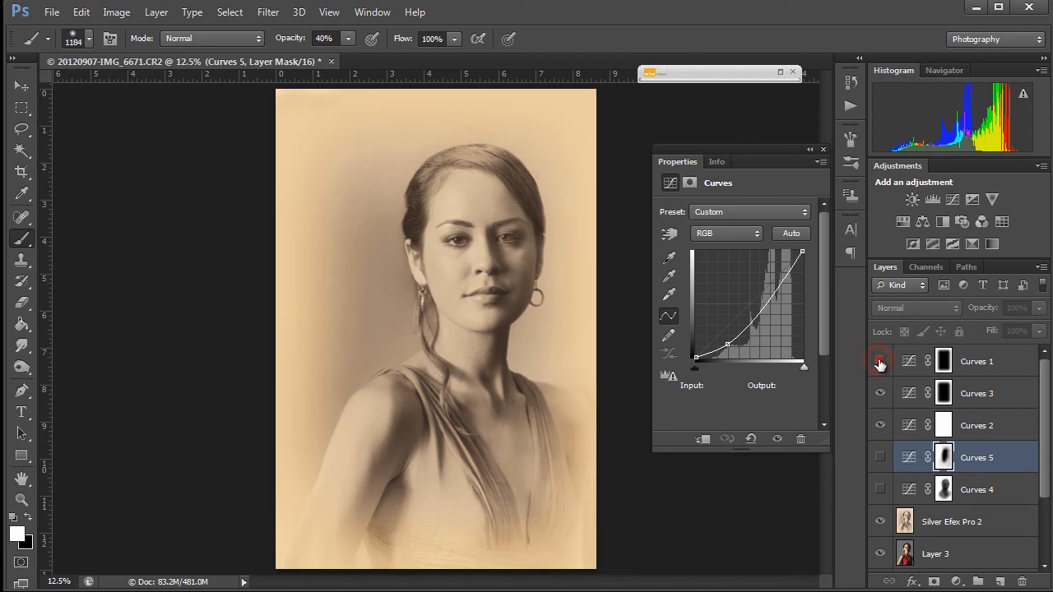
click(880, 363)
click(880, 362)
click(880, 363)
click(880, 363)
click(880, 362)
click(880, 362)
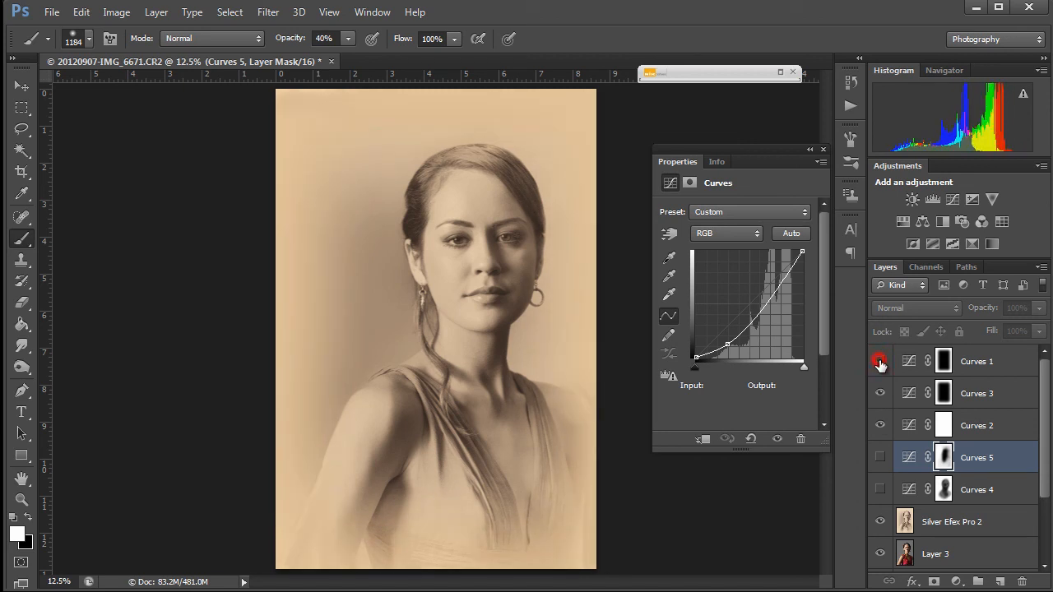
- Compare the image with and without the Curves 3 layer and leave that layer hidden
click(881, 394)
click(881, 394)
click(881, 394)
click(882, 393)
click(882, 393)
- Toggle the Curves 2 layer to examine its effect on the sepia tone, and leave it hidden
click(881, 425)
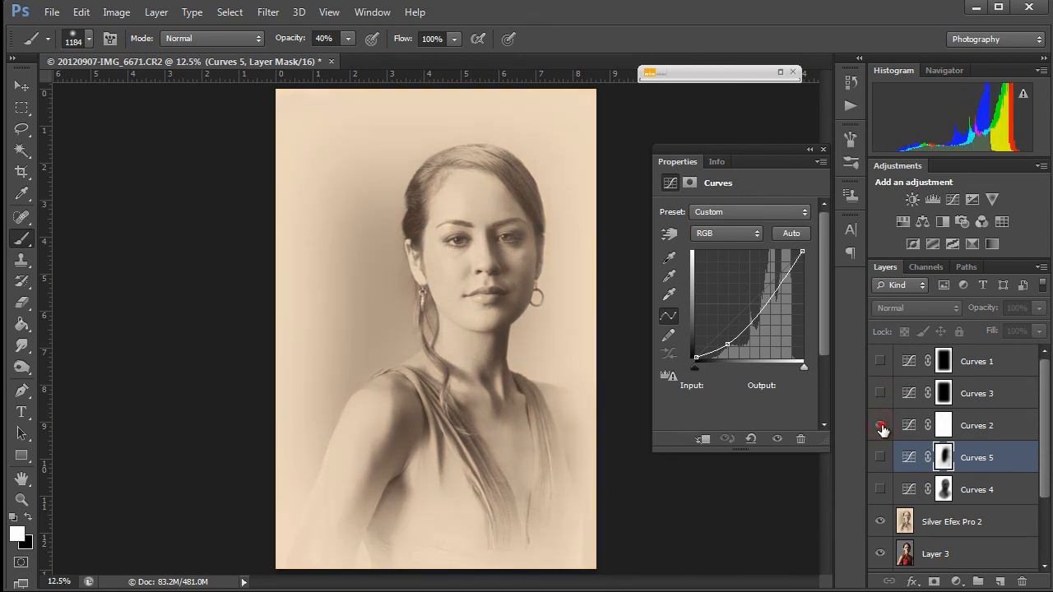
click(881, 426)
click(881, 426)
click(881, 426)
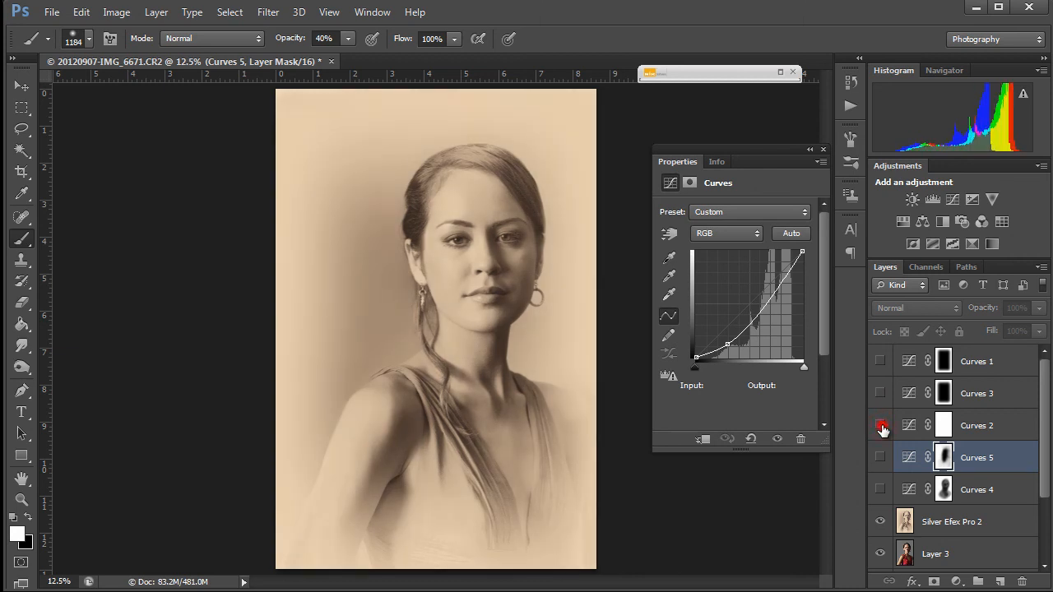
click(881, 426)
click(881, 426)
click(881, 427)
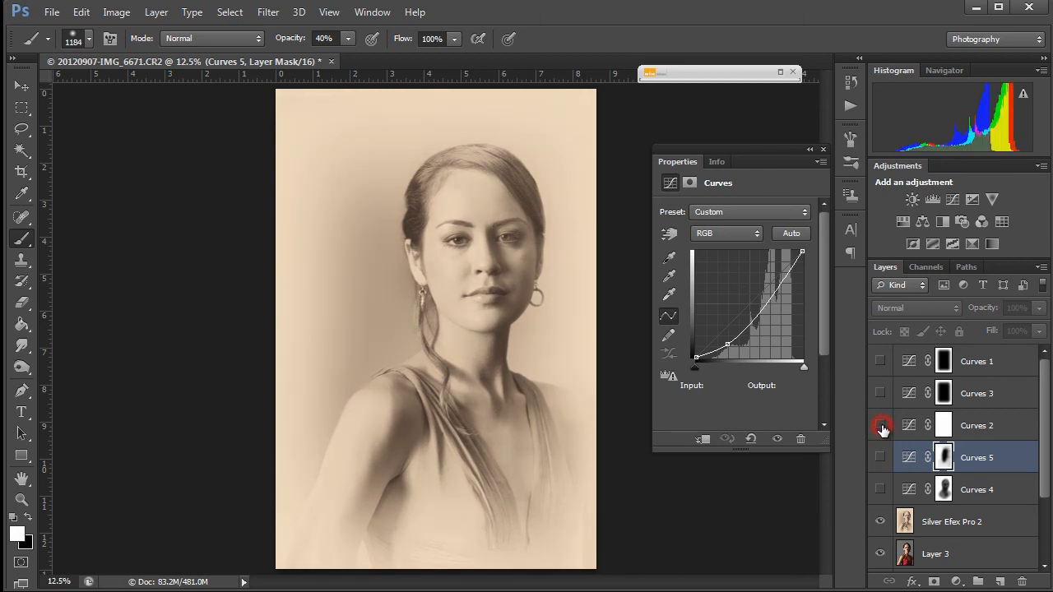
- Hide the Silver Efex Pro 2 layer and Layer 3 to view the color portrait beneath them
click(879, 523)
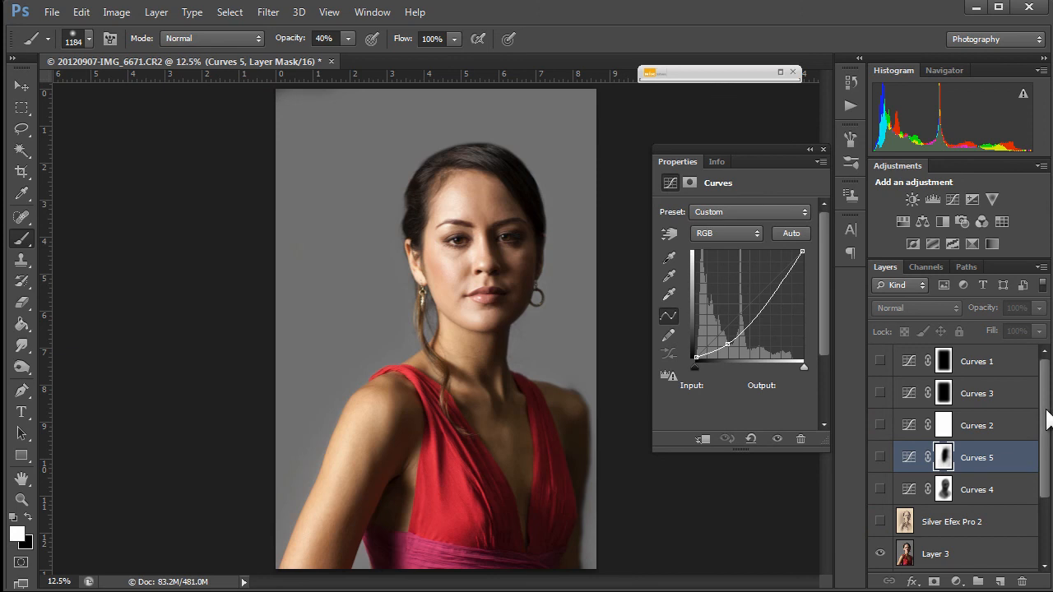
scroll(1036, 445, down, 3)
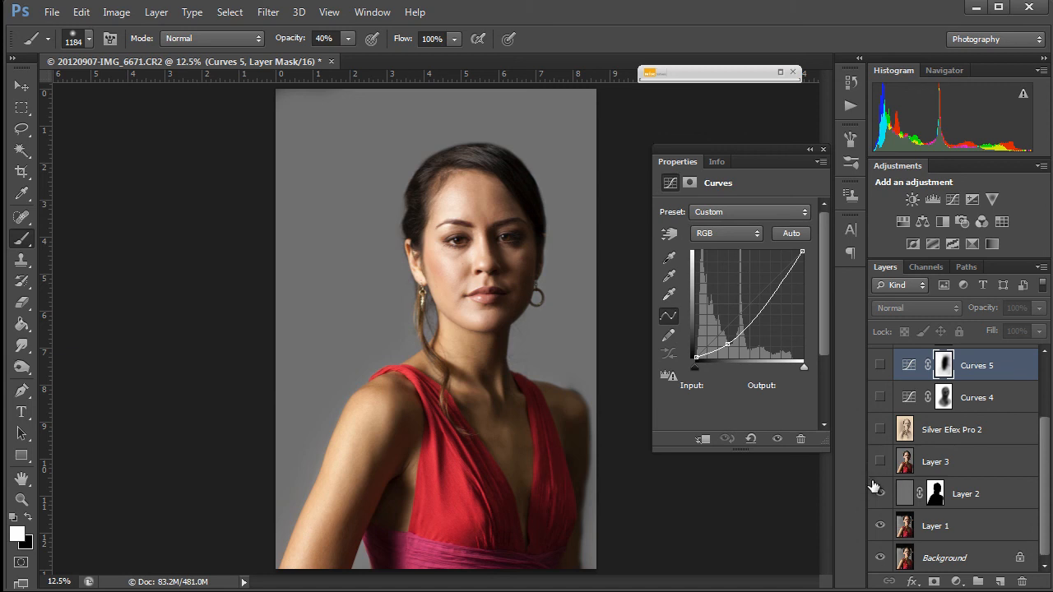
drag(1041, 476, 1046, 533)
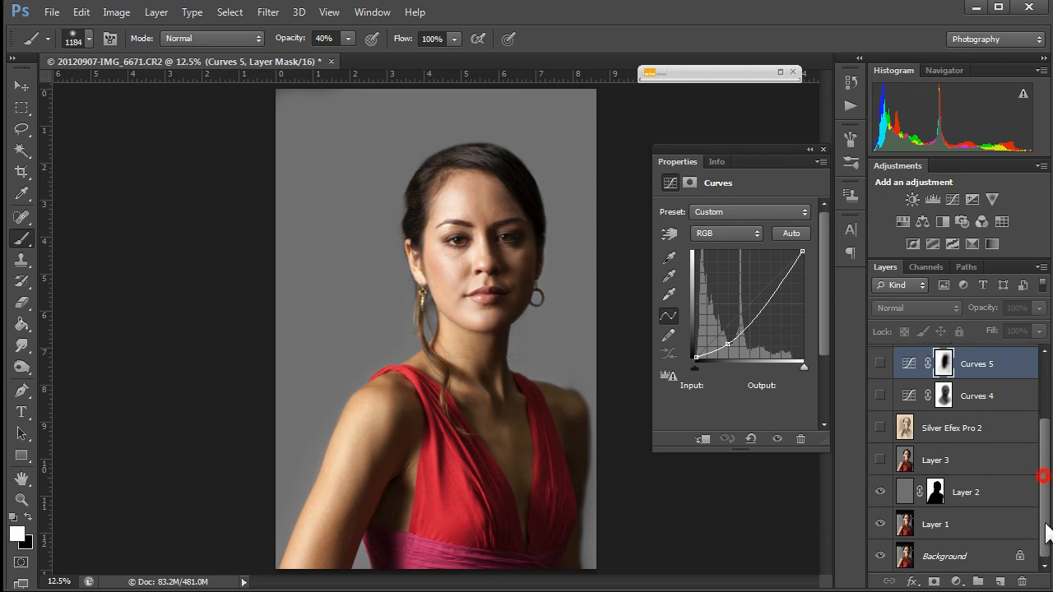
- Toggle Layer 2 repeatedly to compare the plain gray backdrop with the original studio background
click(880, 492)
click(881, 493)
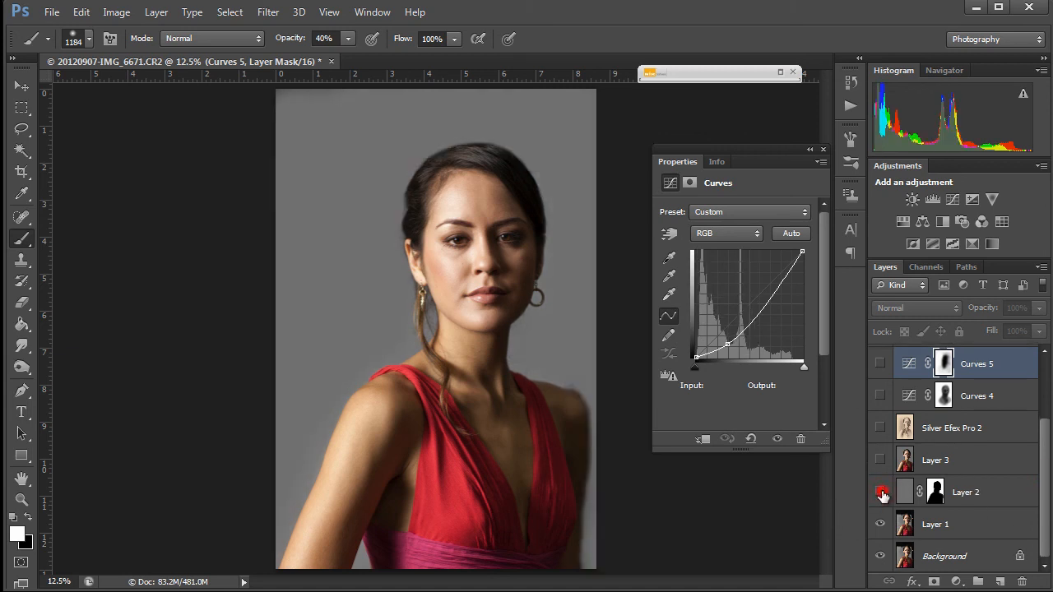
click(881, 492)
click(881, 492)
click(881, 493)
click(881, 493)
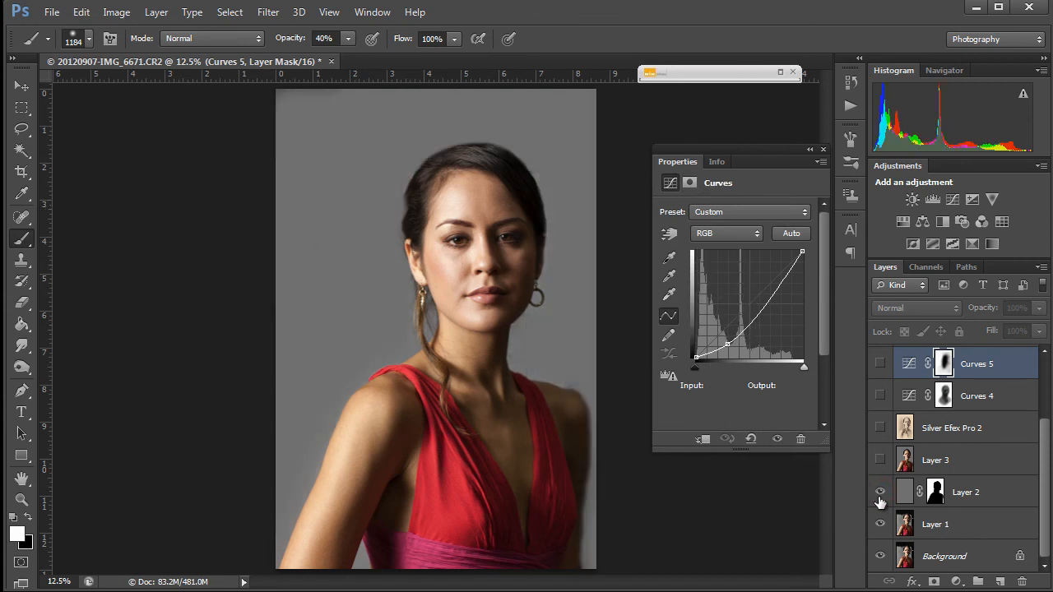
click(881, 493)
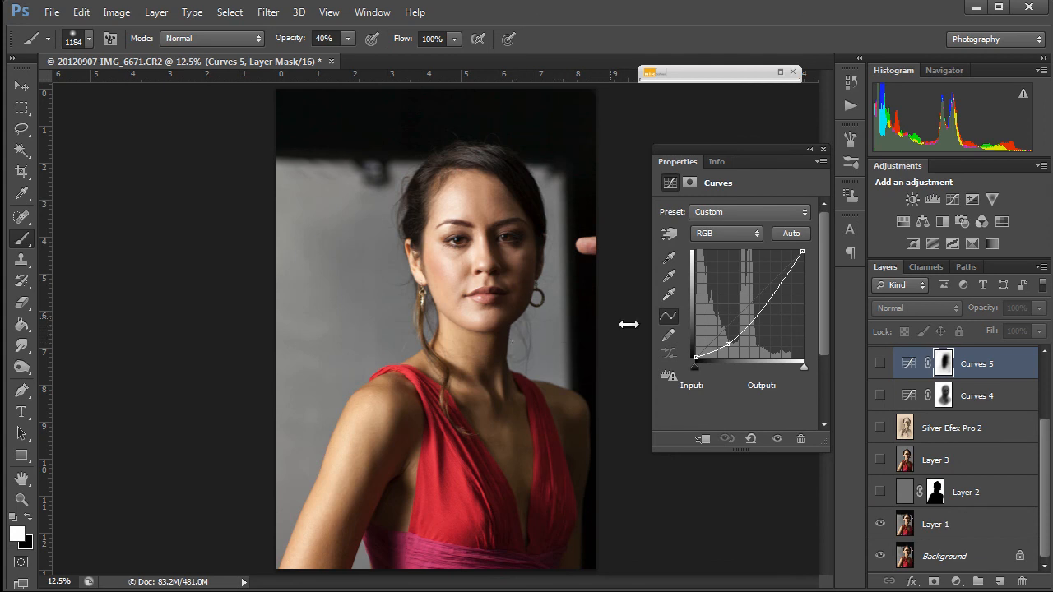
click(879, 493)
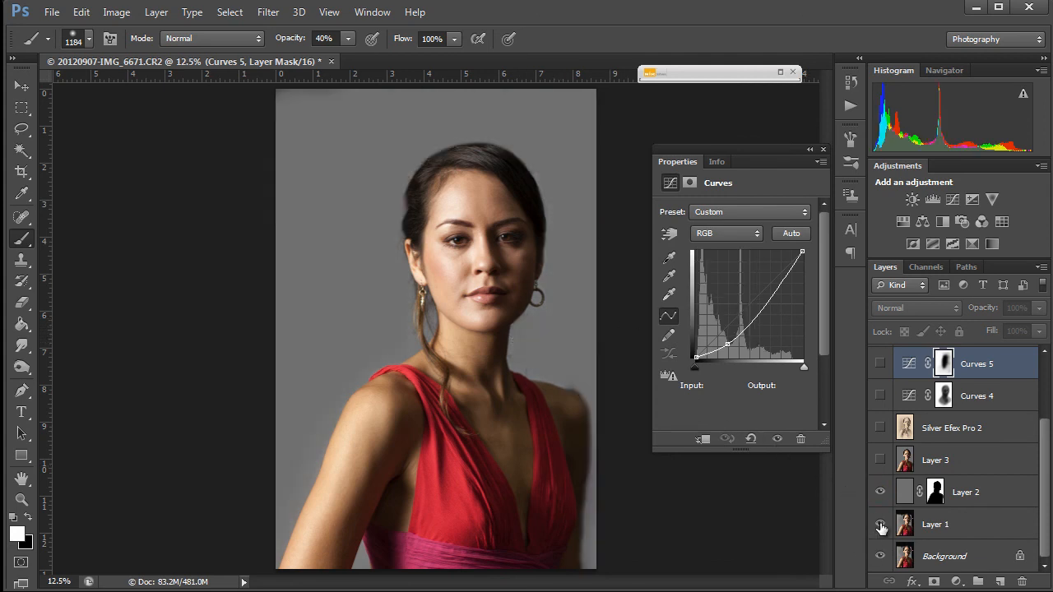
- Hide Layer 2 and toggle the visibility of Layer 1 to examine the original photo
click(878, 493)
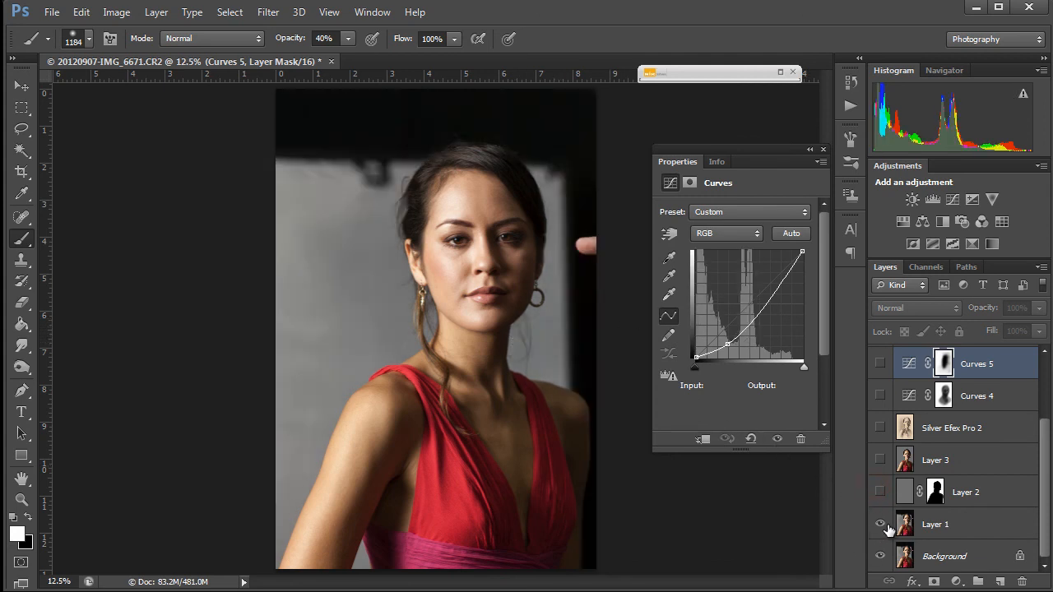
click(881, 524)
drag(1044, 467, 1044, 362)
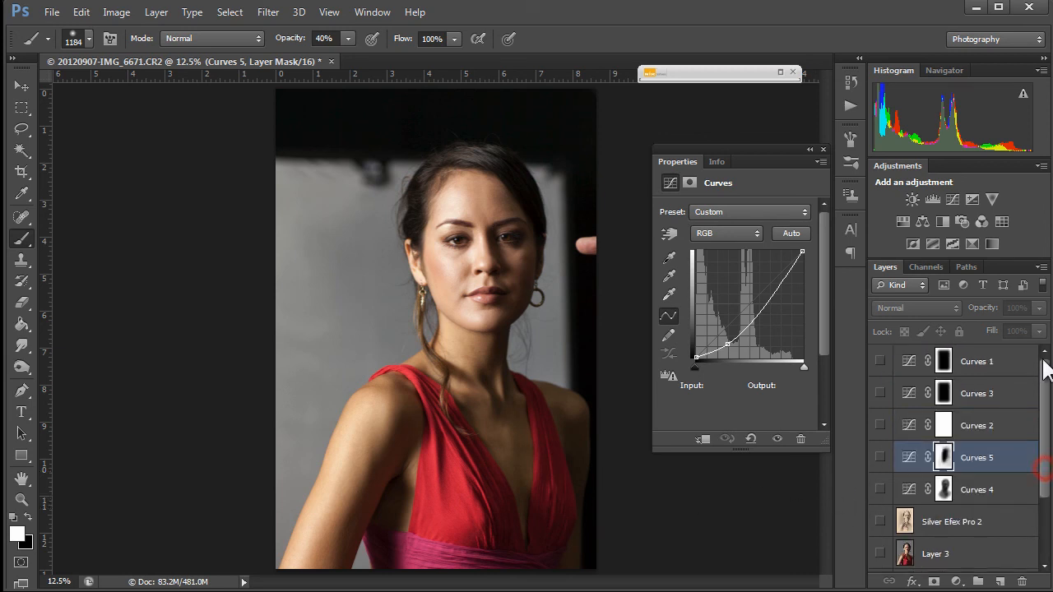